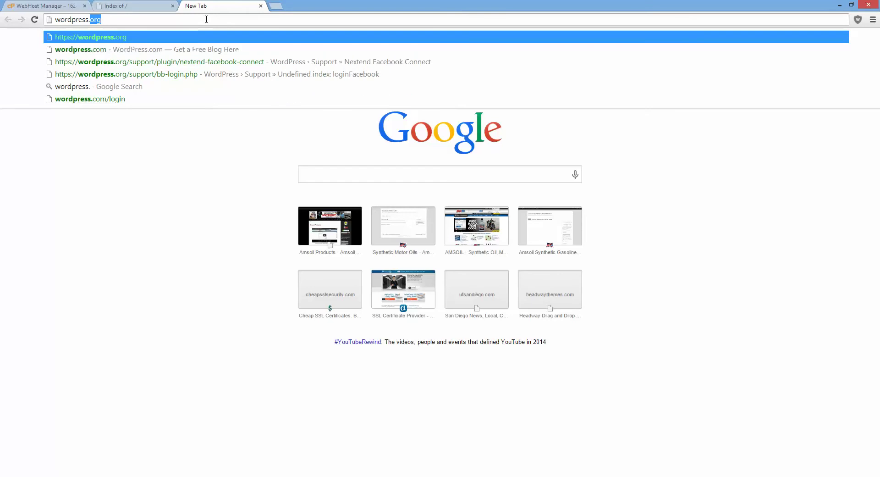
- Download the WordPress 4.0.1 zip package from wordpress.org and save it to Downloads
key(Return)
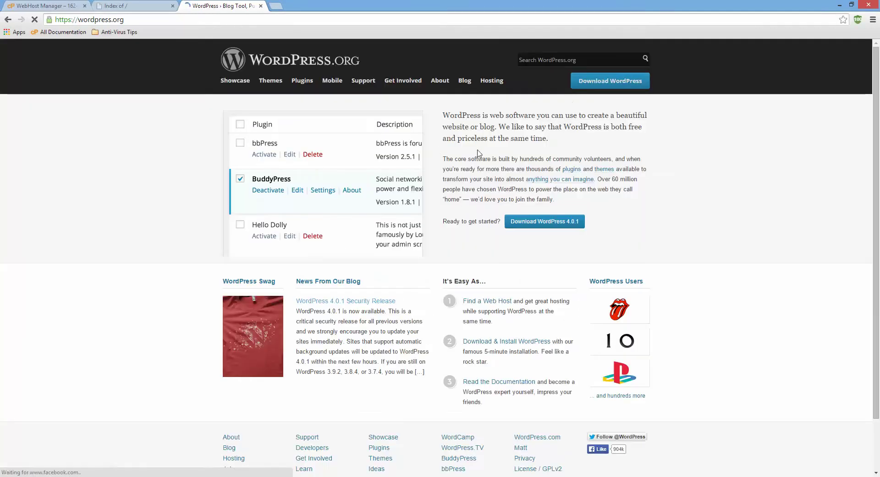
click(589, 82)
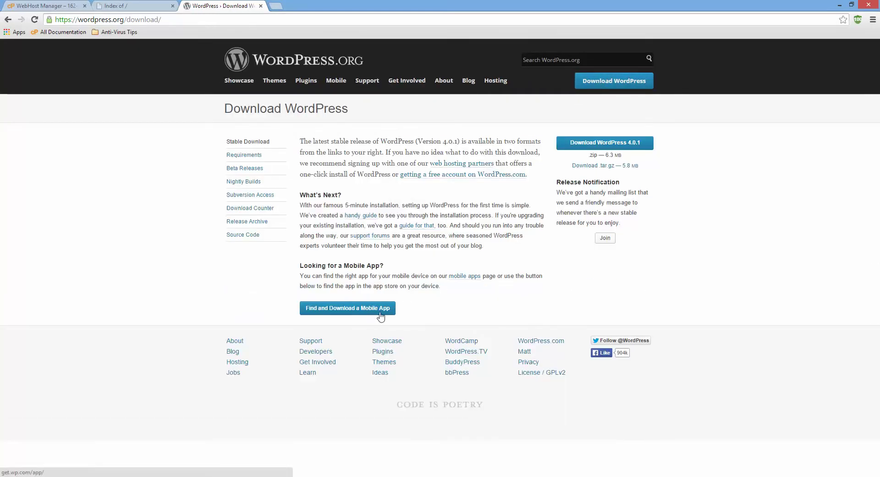
click(627, 143)
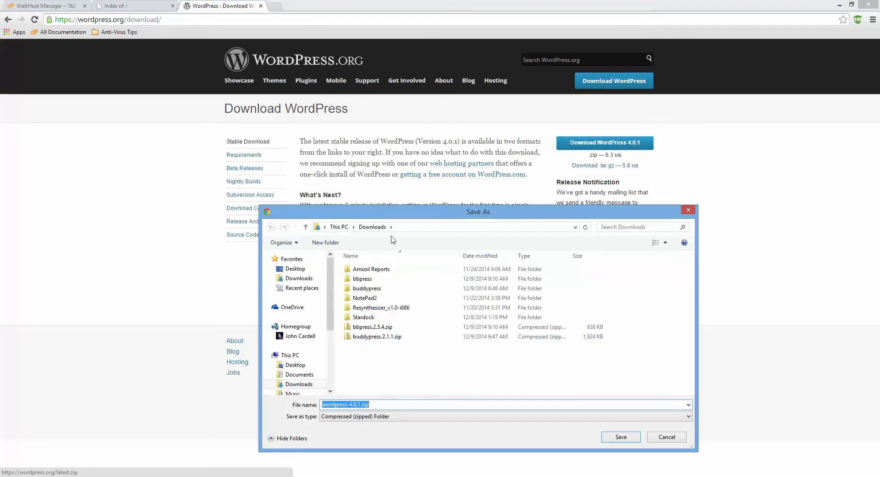
click(614, 438)
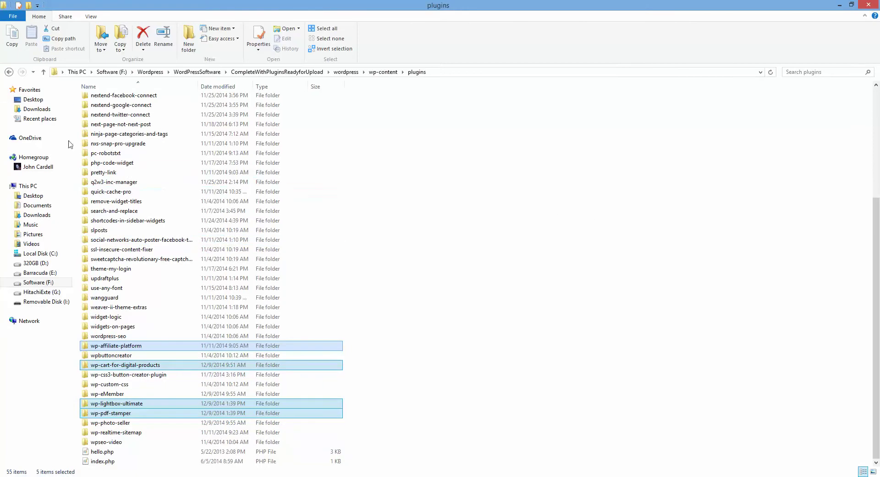
- Extract All of wordpress-4.0.1.zip in Downloads into a wordpress-4.0.1 folder
click(42, 110)
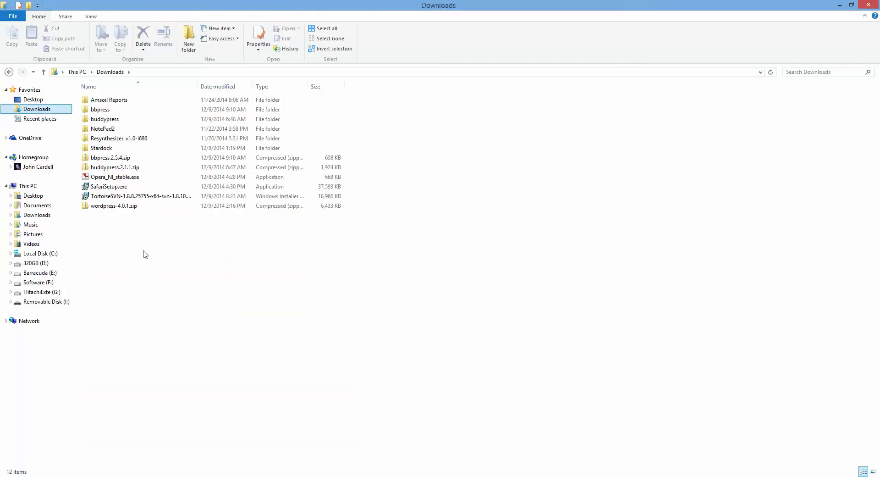
click(130, 207)
right_click(130, 209)
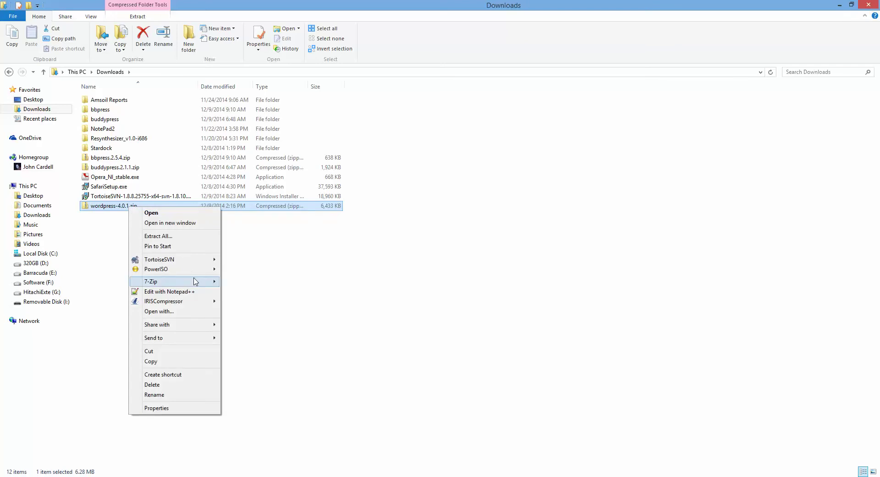
mouse_move(196, 281)
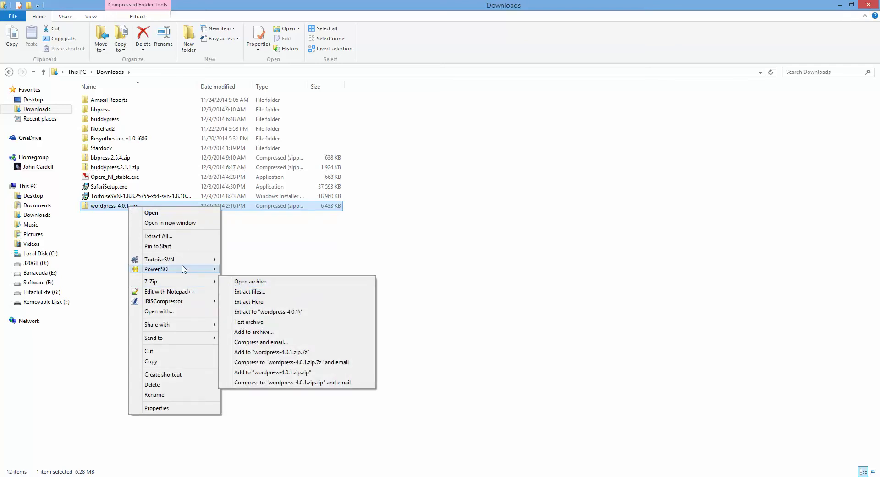
click(179, 237)
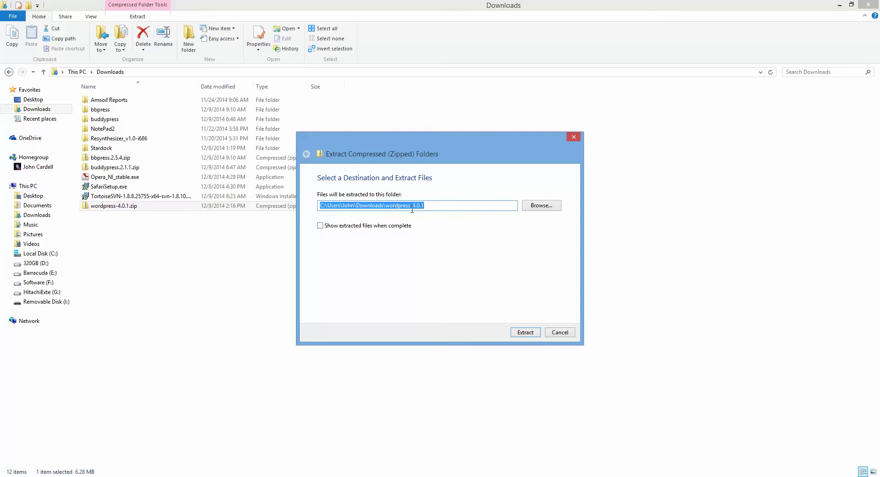
click(525, 332)
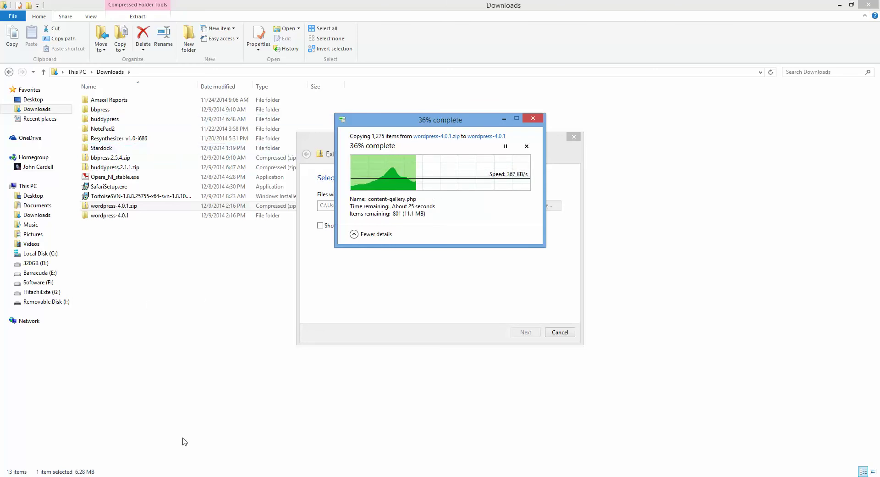
- Open a new Chrome tab and copy the domain's web address from the Index of / tab
mouse_move(257, 475)
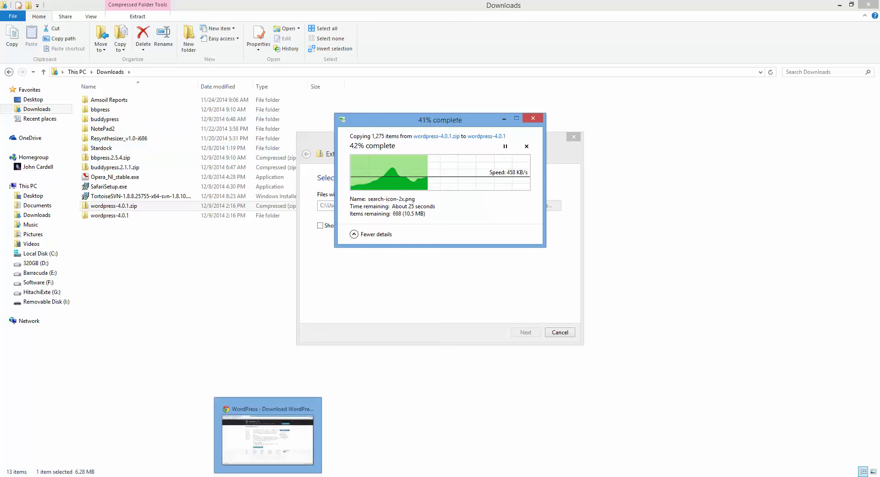
click(265, 431)
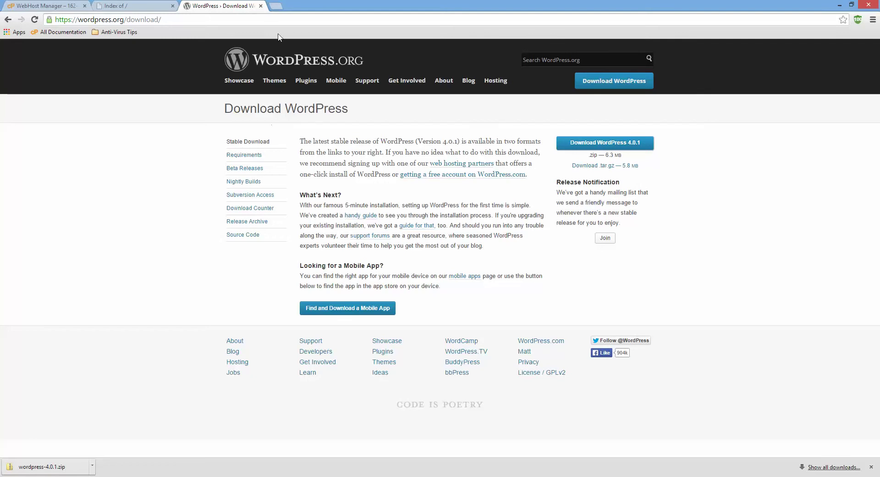
click(274, 7)
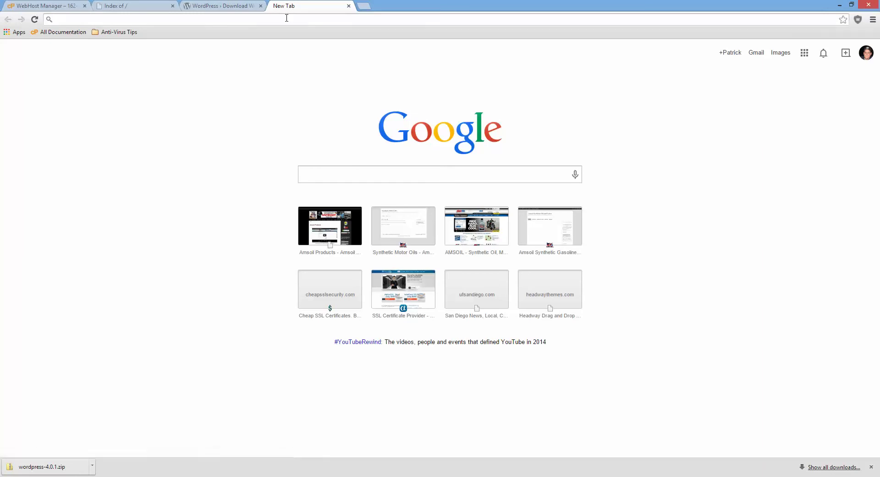
click(134, 11)
click(138, 20)
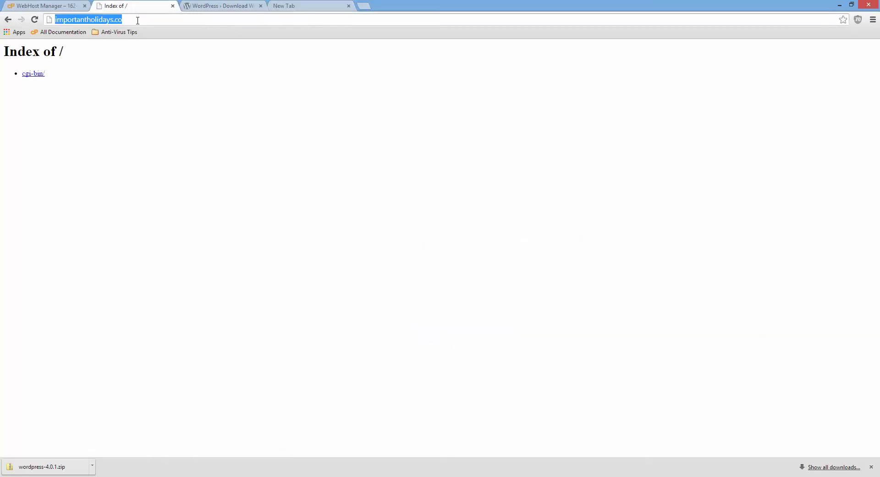
right_click(138, 21)
click(158, 53)
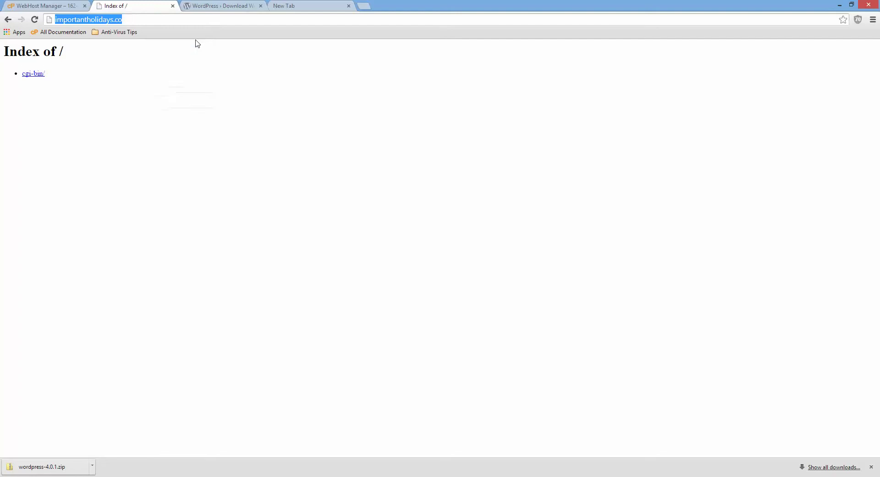
- Paste the domain address into the new tab with 'cpanel' appended to load the login page
click(284, 7)
right_click(287, 15)
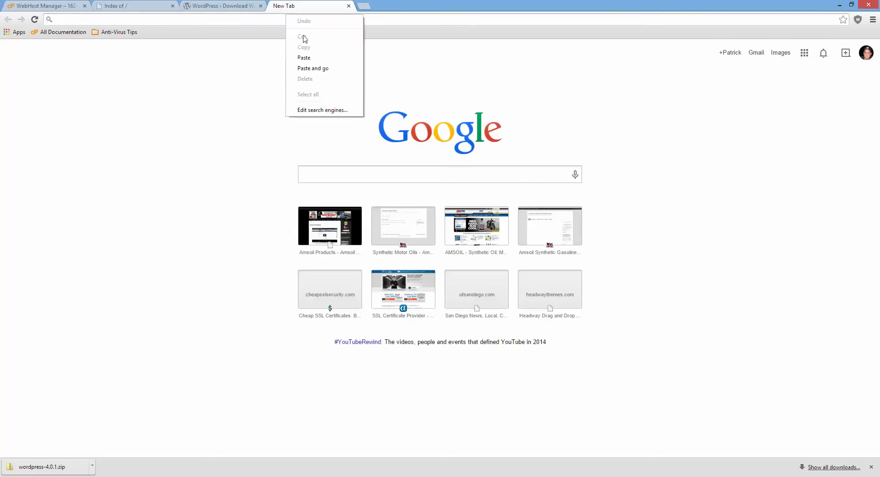
click(316, 58)
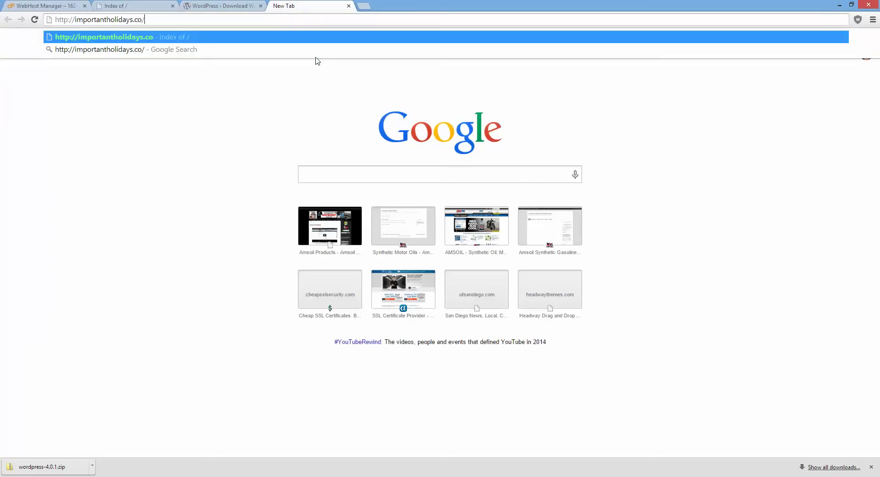
text(cpanel)
key(Return)
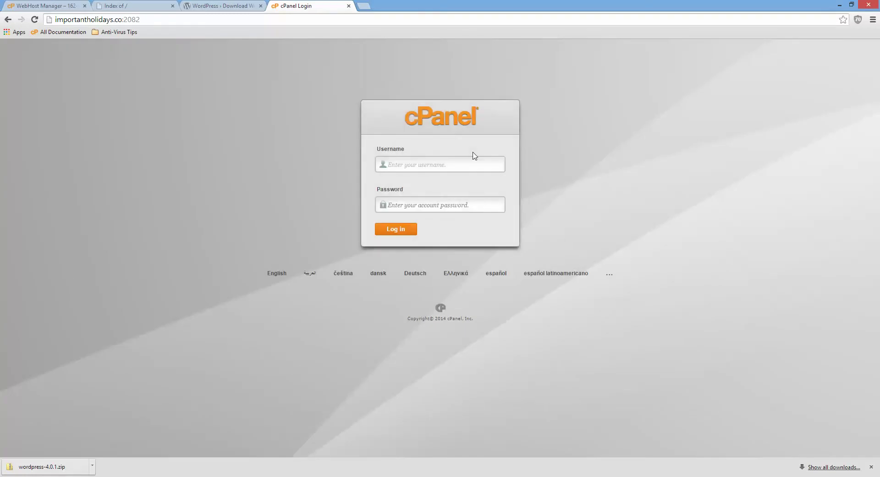
- Enter the account username on the cPanel login form and move to the Password field
text(importantholiday)
key(Tab)
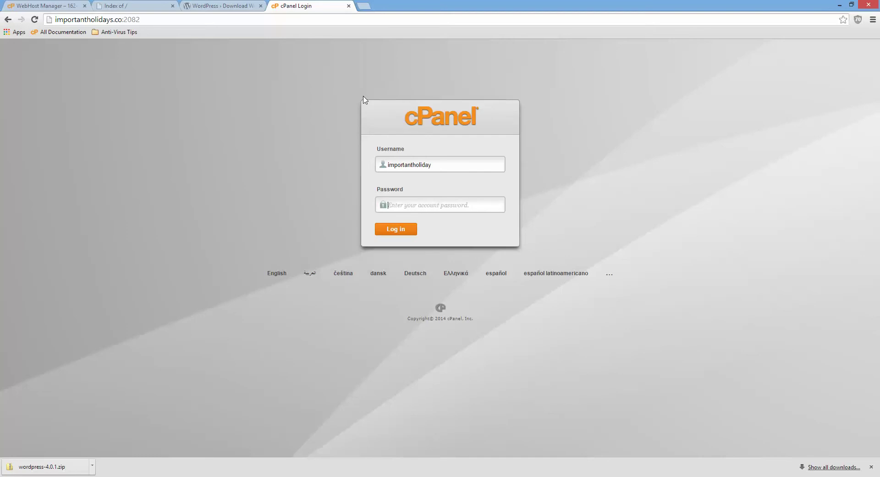
click(118, 476)
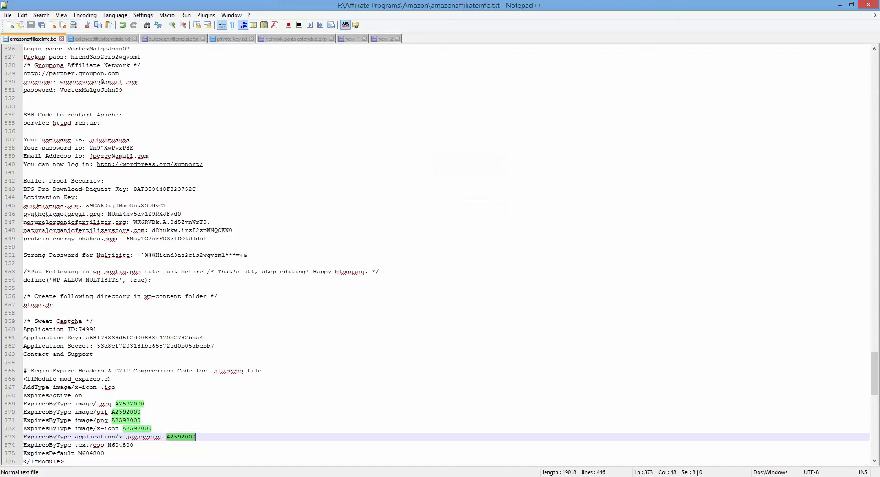
- Copy the stored value on line 373 of the amazonaffiliateinfo.txt notes file
right_click(187, 435)
click(225, 286)
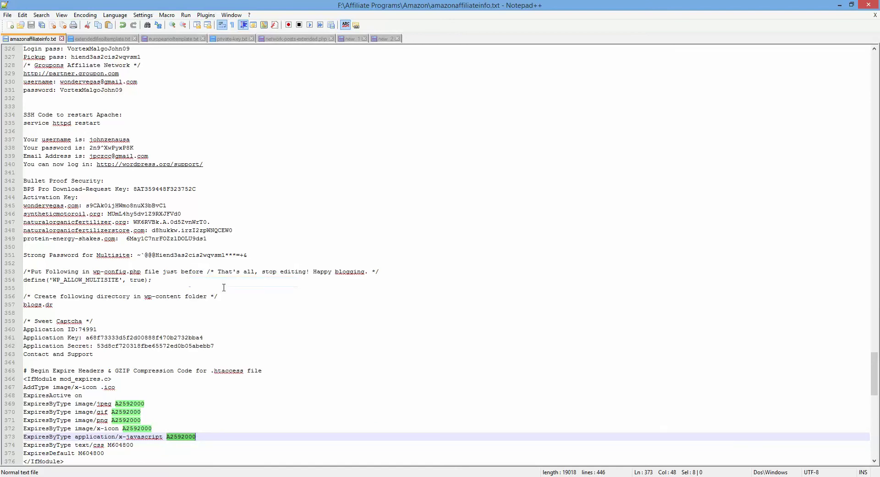
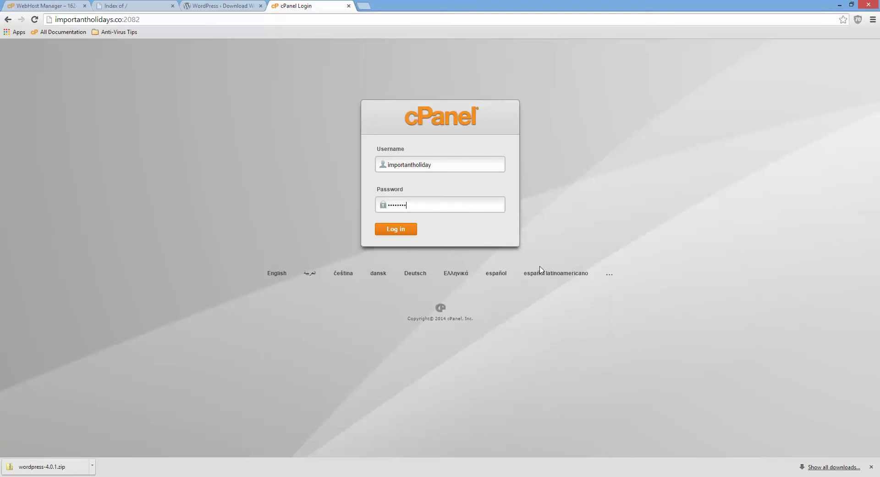
- Log in to cPanel, permanently dismiss the getting-started prompt, and open Email Accounts
click(390, 230)
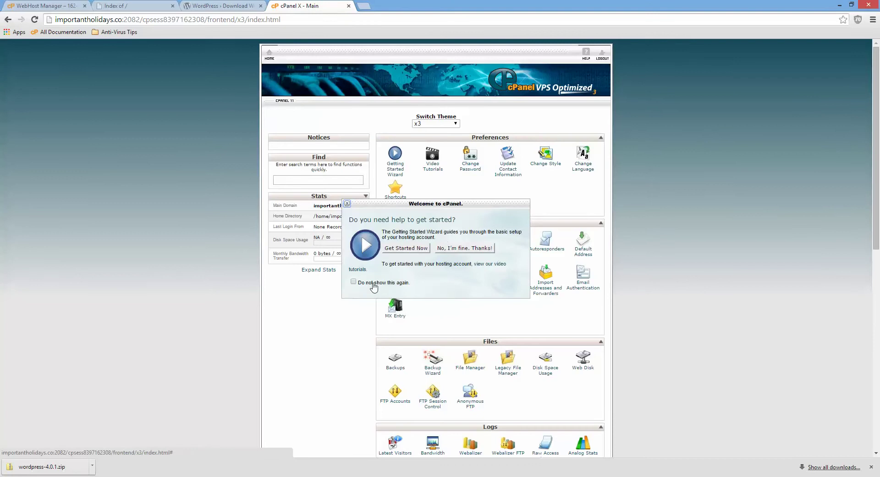
click(354, 282)
click(466, 248)
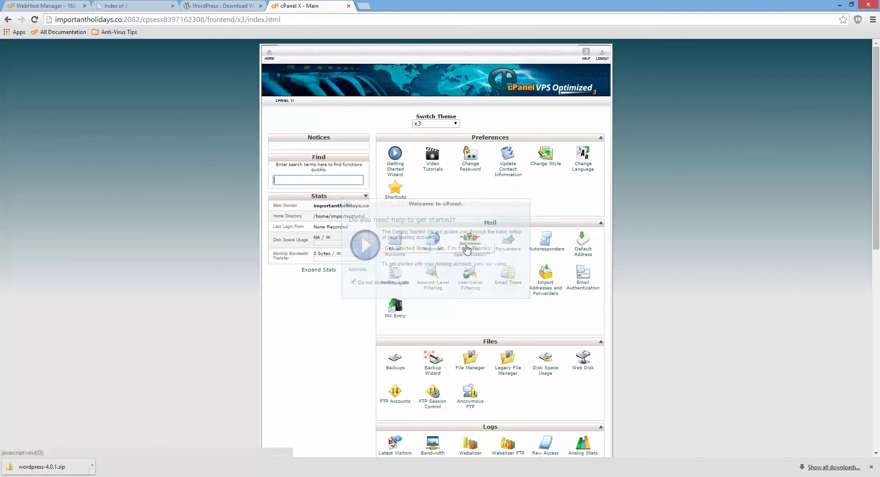
click(393, 254)
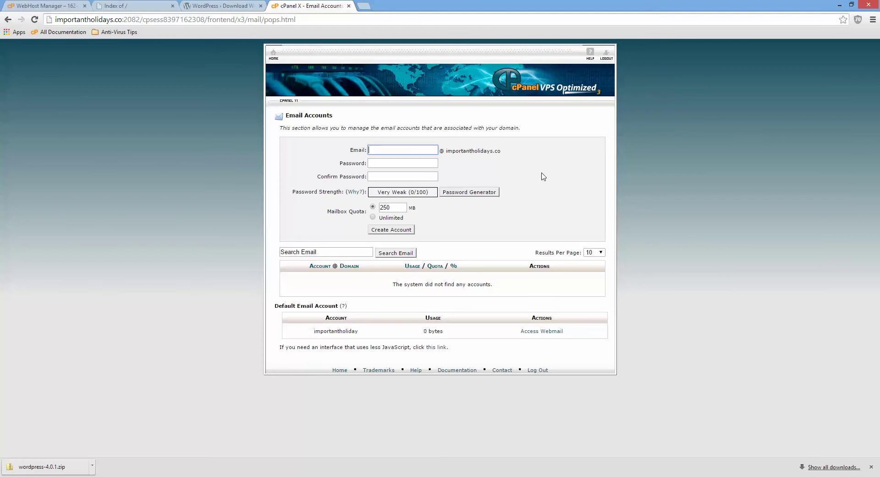
- Enter 'admin' as the new mailbox name
text(am)
key(BackSpace)
key(BackSpace)
key(BackSpace)
text(dmin)
key(Tab)
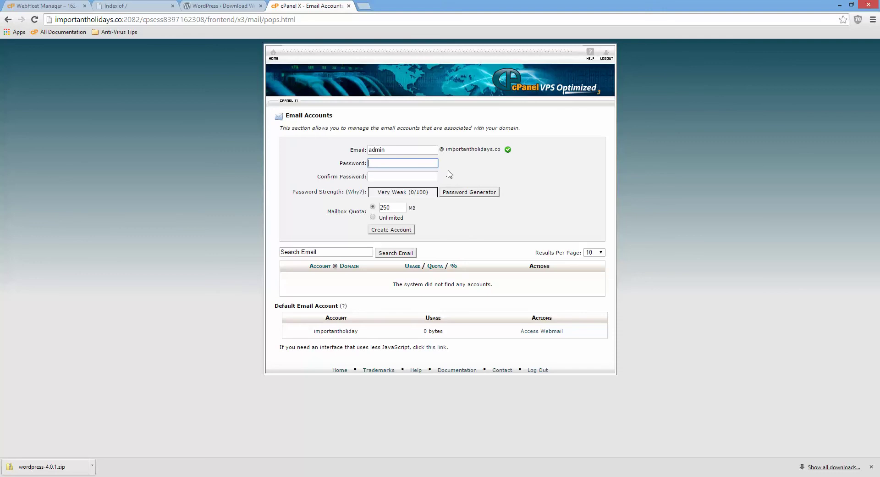
- Copy the mailbox password from the notes file and return to the email form
click(136, 475)
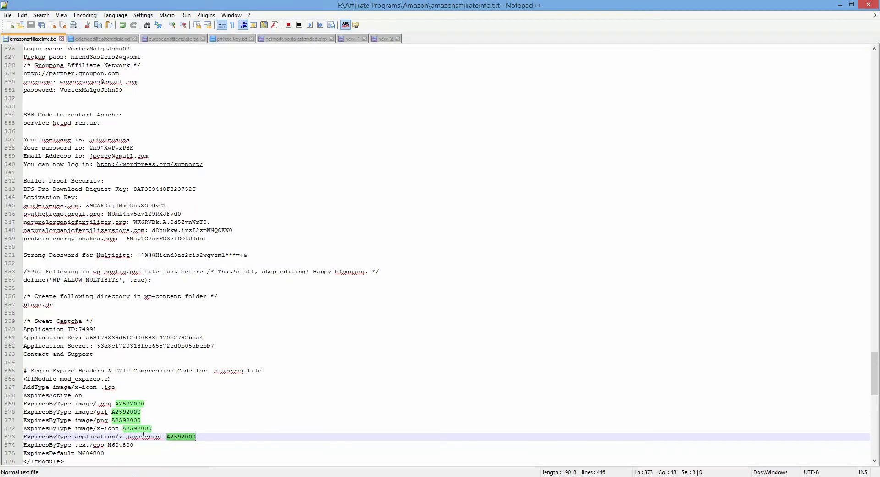
right_click(180, 436)
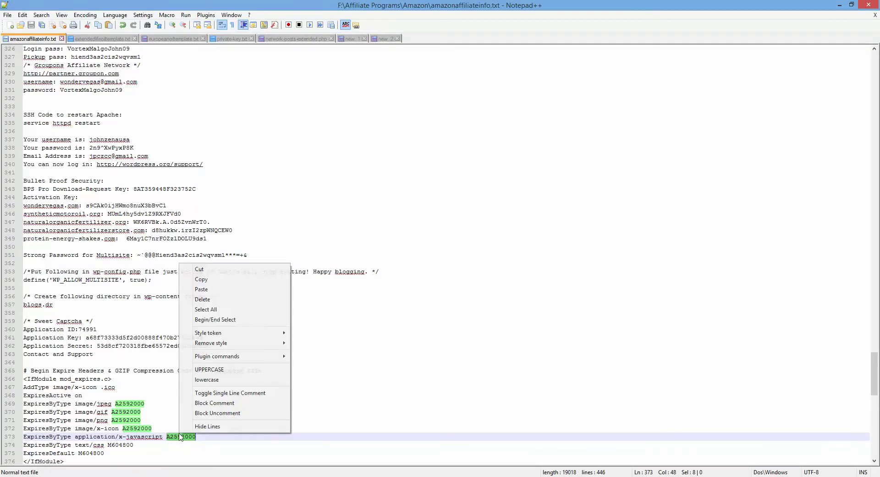
click(206, 279)
key(alt+Tab)
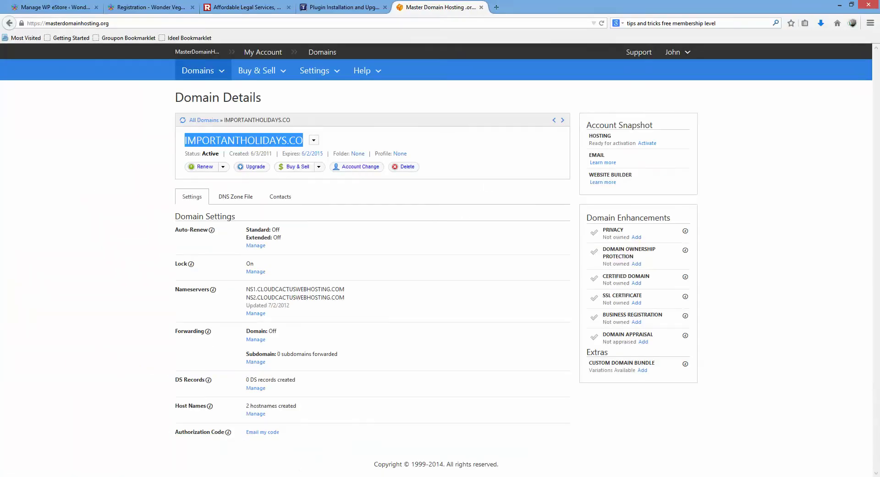
key(alt+Tab)
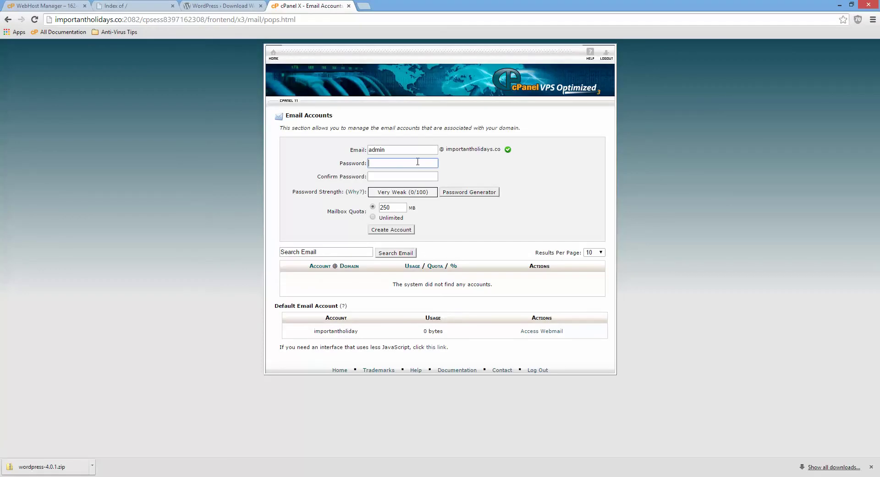
key(ctrl+v)
key(Tab)
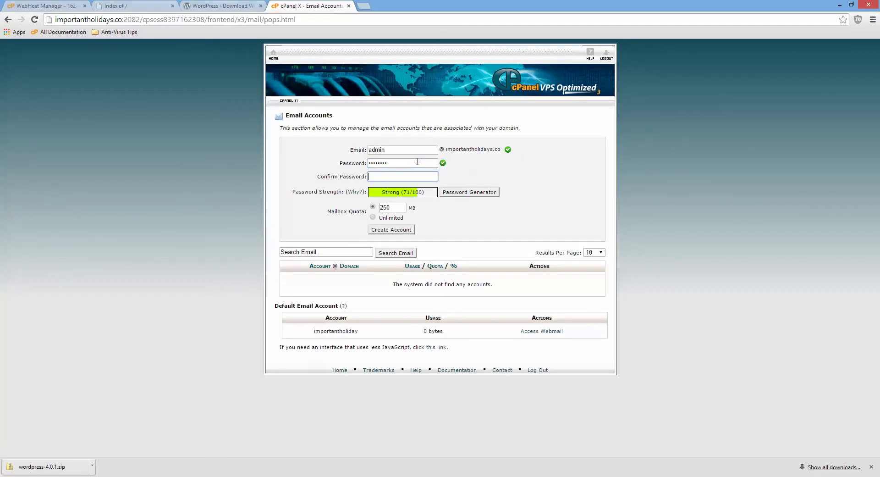
key(ctrl+v)
click(408, 228)
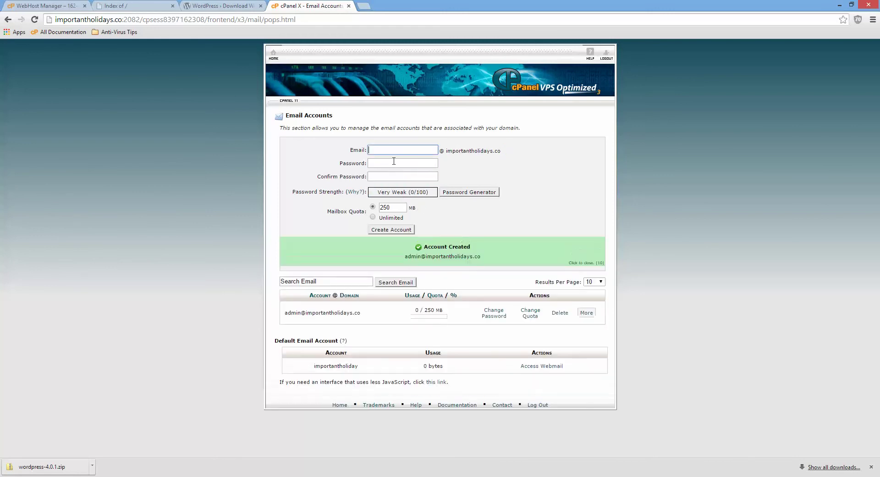
click(272, 56)
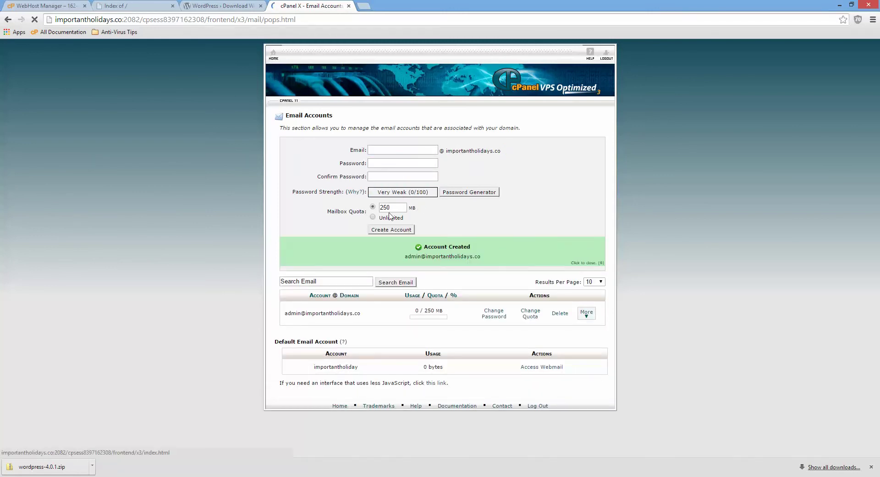
- Create a wildcard * subdomain of importantholidays.co rooted at public_html
scroll(623, 206, down, 4)
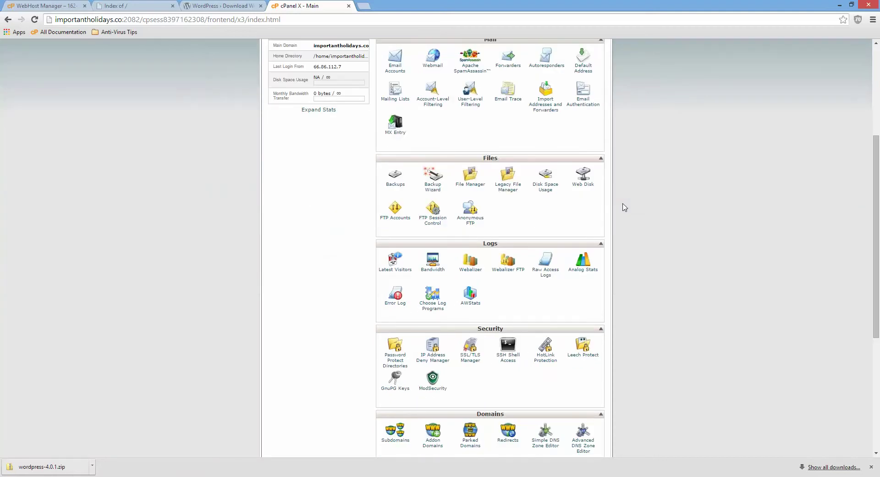
scroll(624, 207, down, 3)
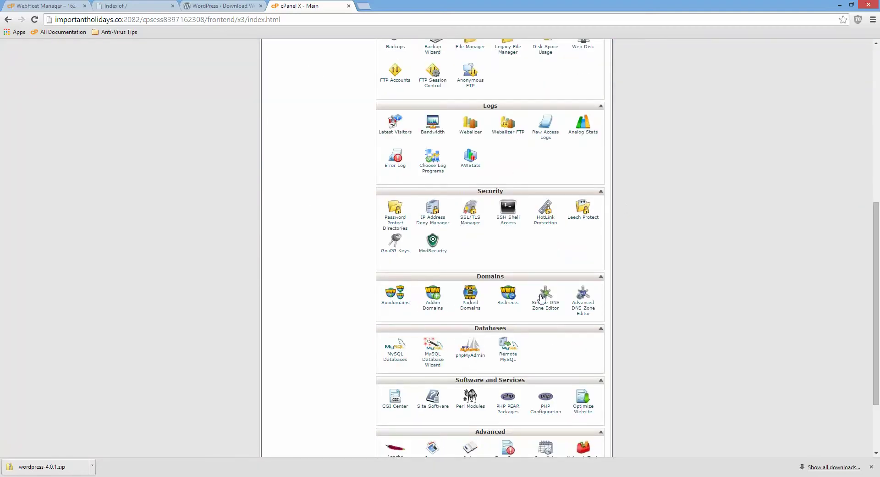
click(406, 304)
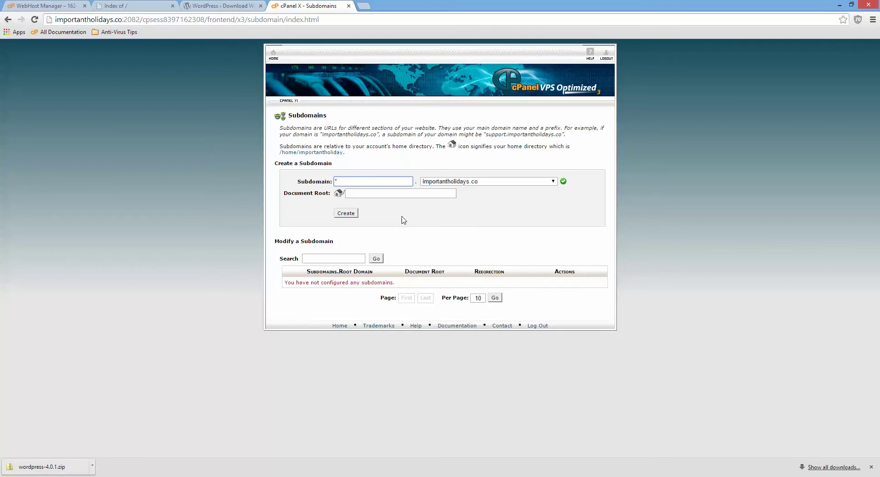
click(353, 213)
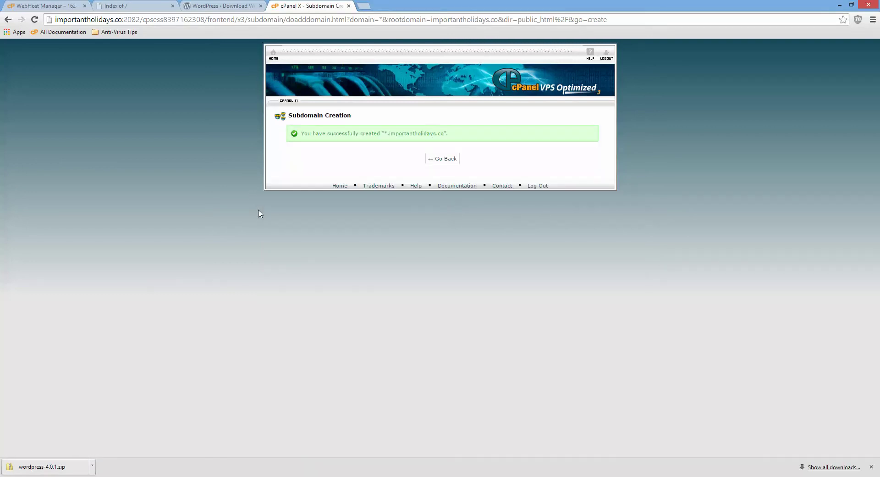
- Return to the cPanel home page and open MySQL Databases
click(273, 54)
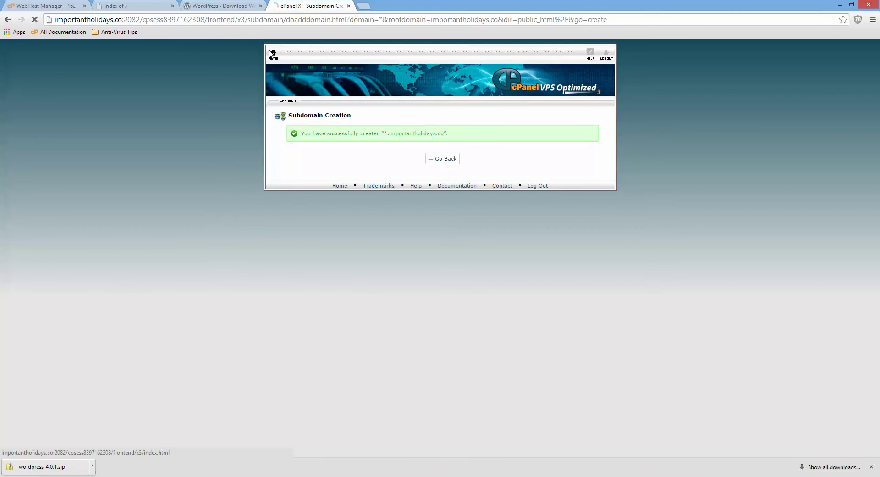
scroll(723, 196, down, 4)
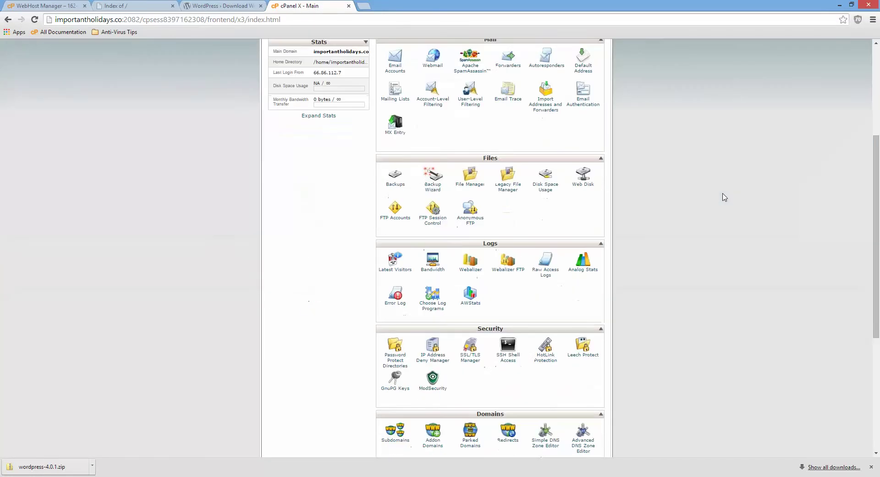
scroll(724, 197, down, 3)
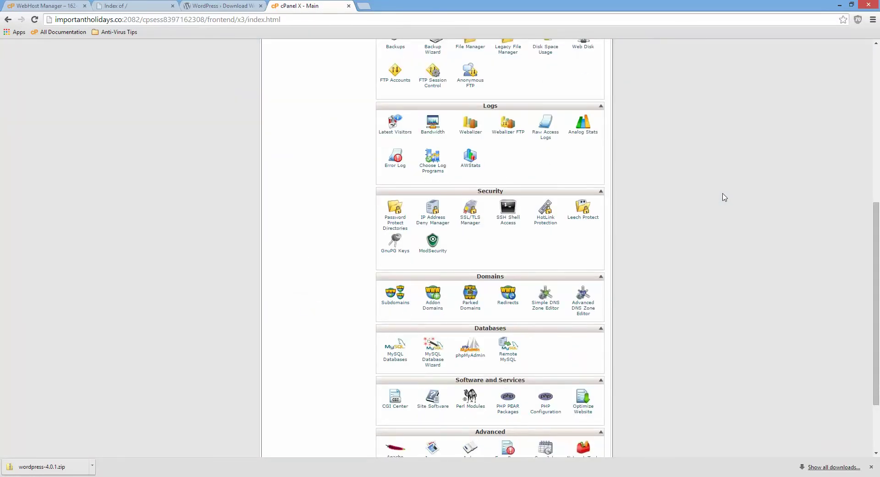
click(401, 357)
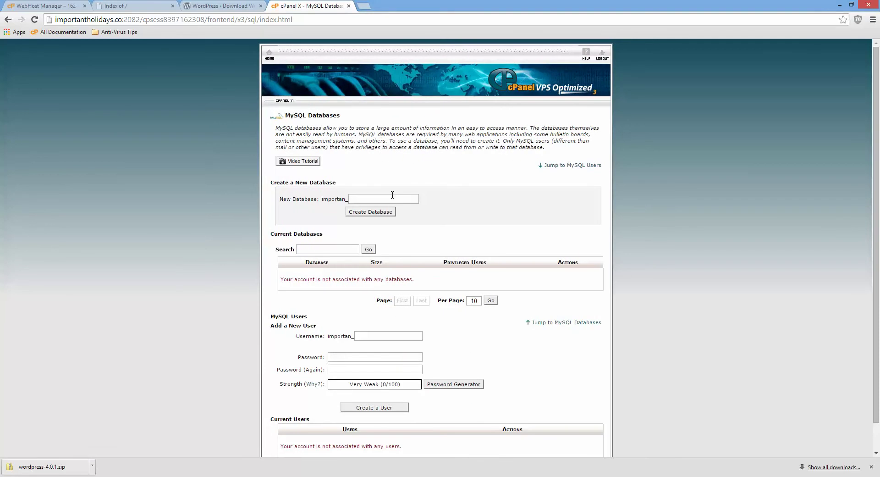
- Create the MySQL database importan_wpdatabase and return to the databases page
click(392, 197)
text(wpdatabase)
click(364, 213)
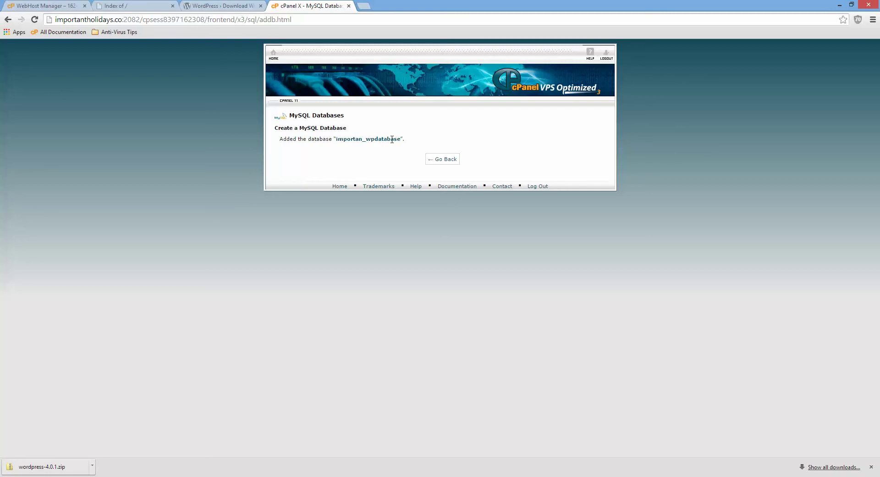
click(439, 160)
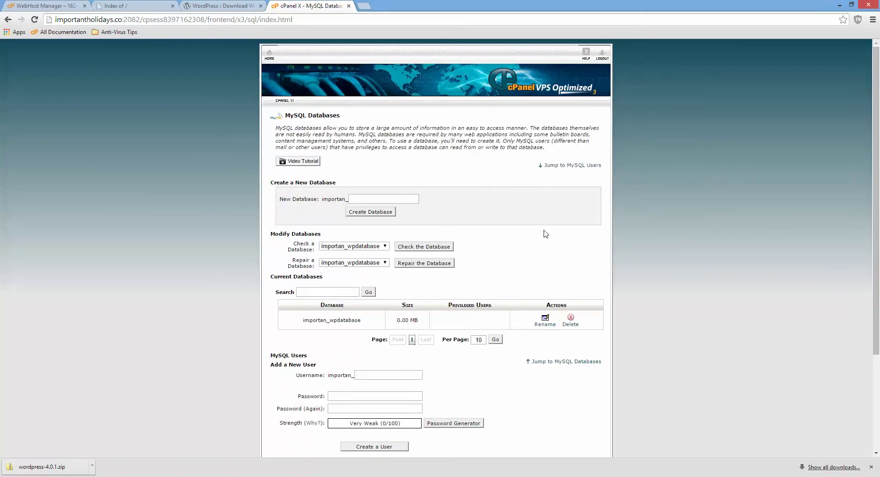
scroll(546, 234, down, 2)
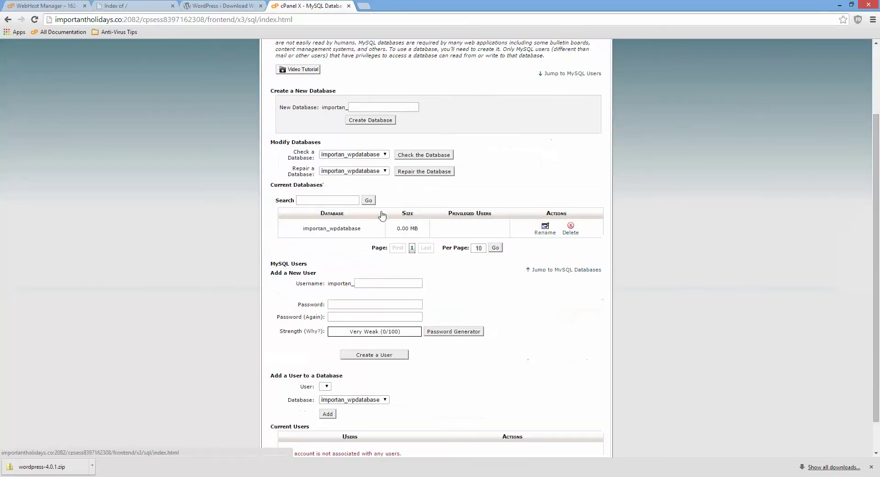
- Enter a new MySQL user name starting with 'wp' and copy its 'wpuser' portion
click(398, 284)
text(wpuser)
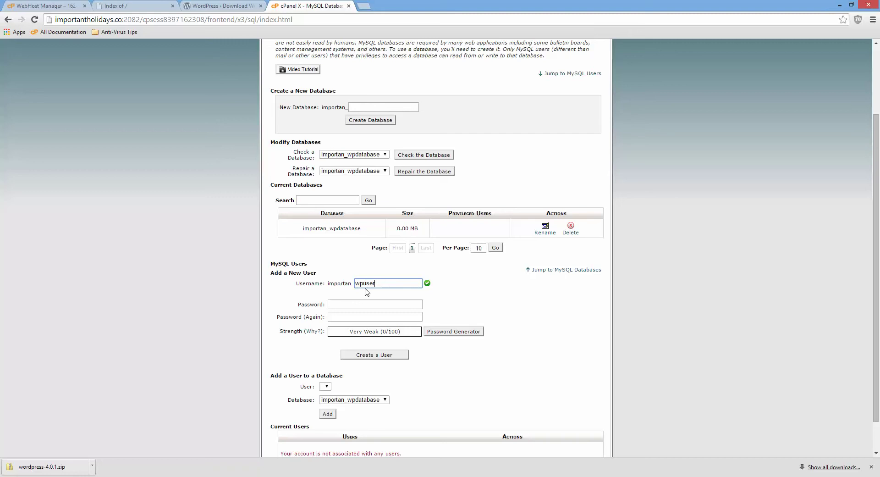
drag(367, 280, 374, 283)
right_click(368, 286)
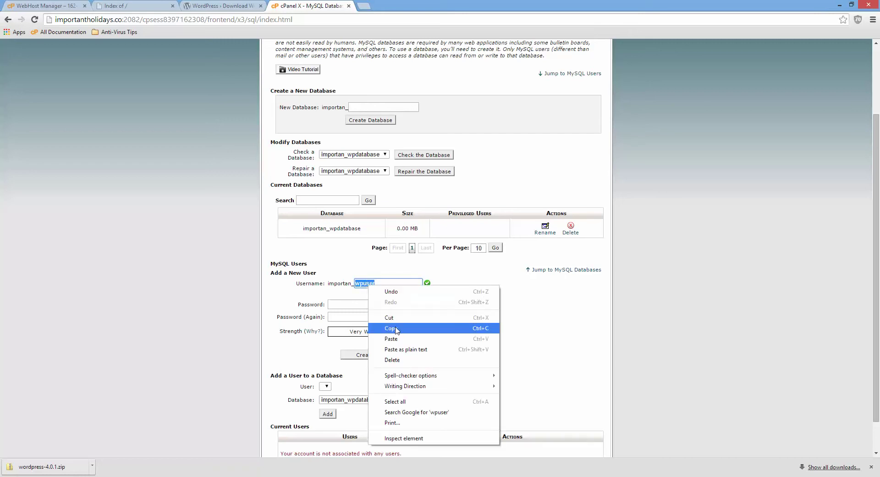
click(396, 328)
- Paste the copied text as the user's password and confirmation, then create the MySQL user
click(391, 303)
right_click(391, 303)
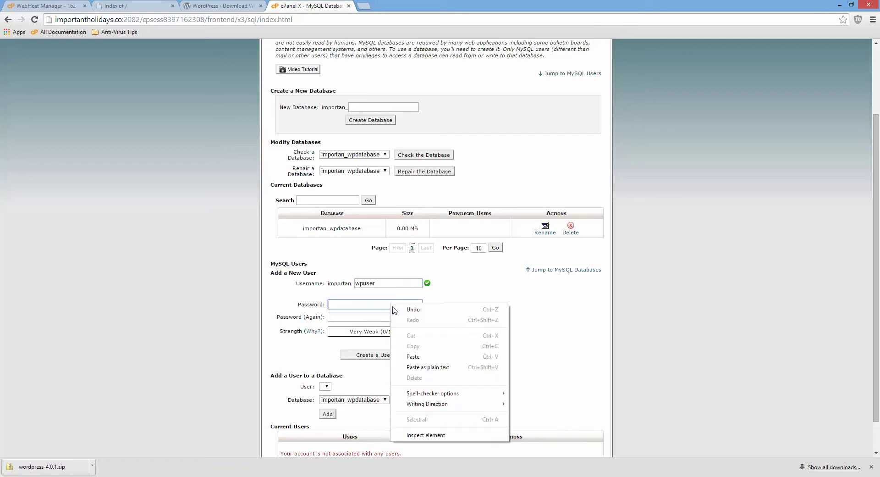
click(420, 356)
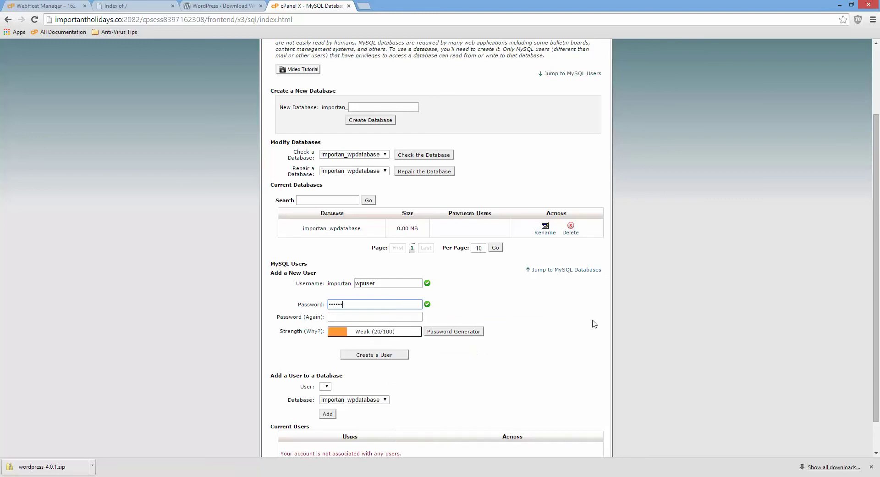
click(361, 316)
right_click(360, 316)
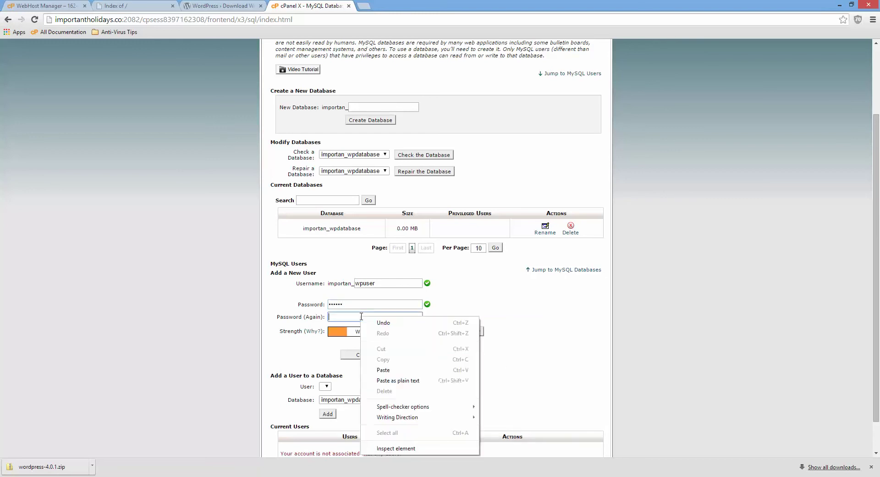
click(391, 369)
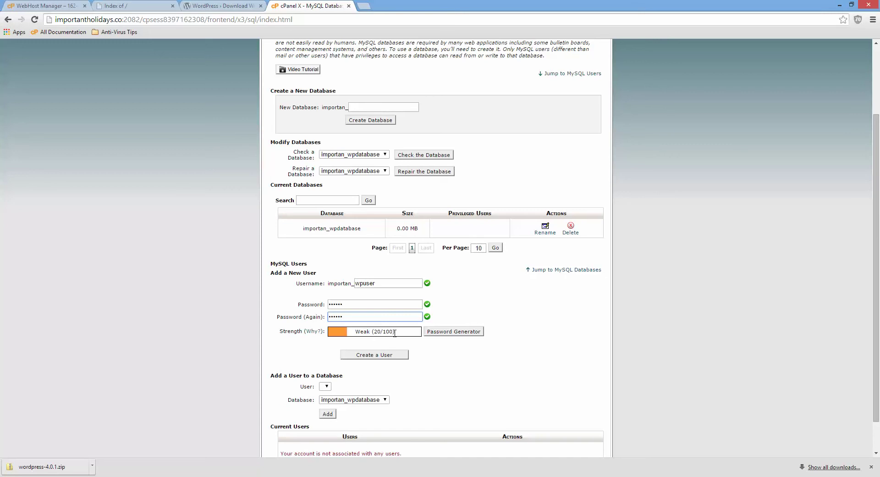
click(388, 356)
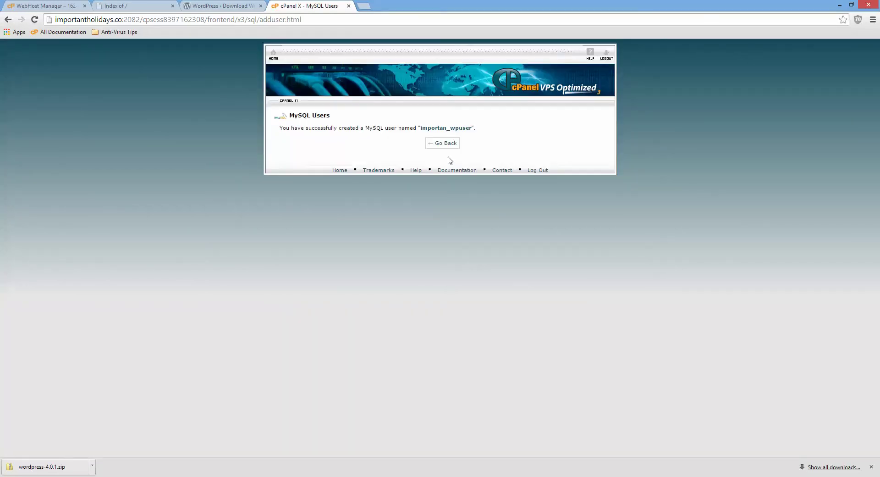
click(446, 146)
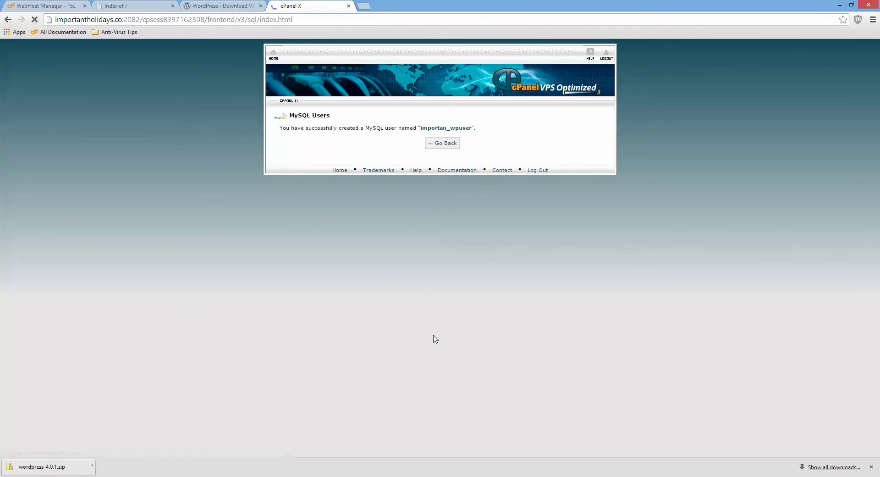
- Add the user to the WordPress database with ALL PRIVILEGES and return to cPanel home
scroll(527, 340, down, 2)
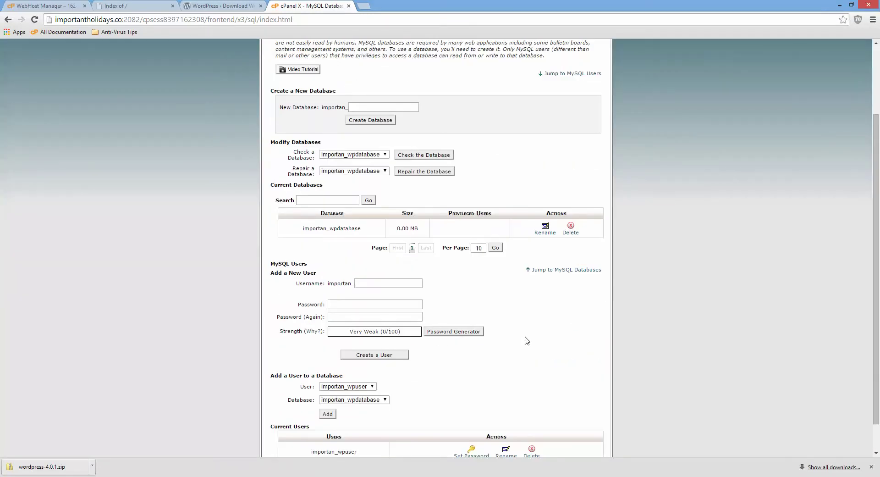
click(330, 414)
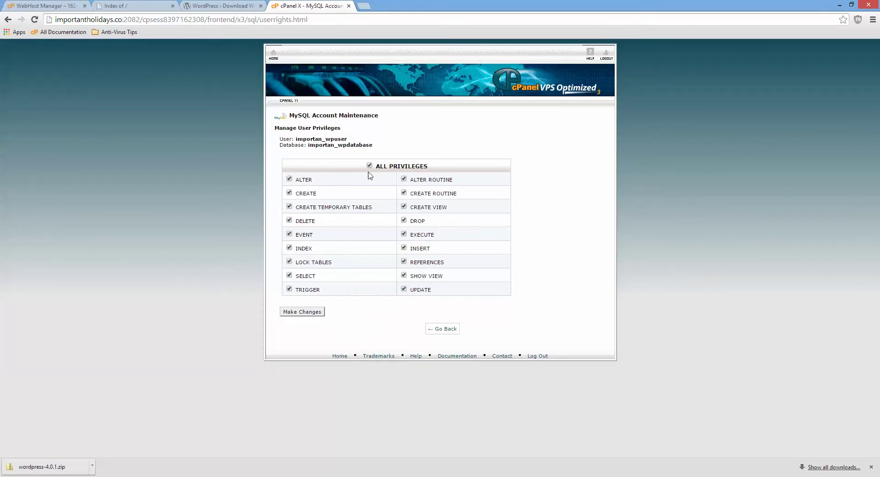
click(291, 314)
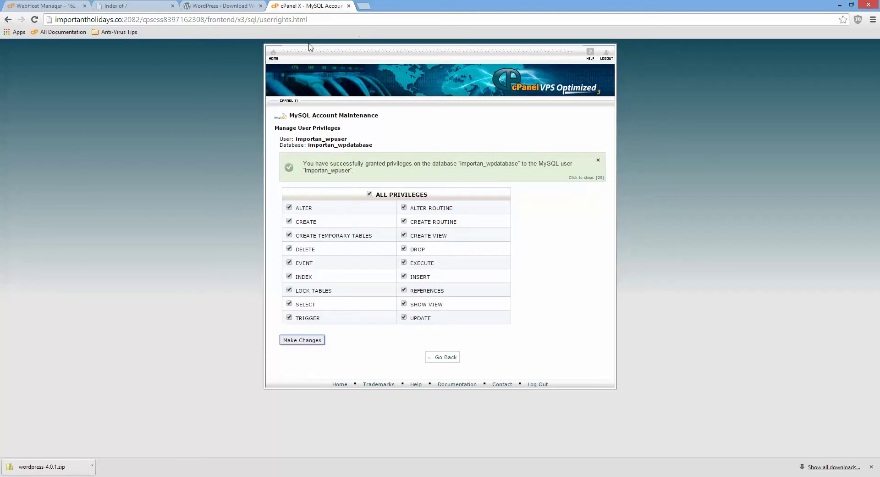
click(273, 56)
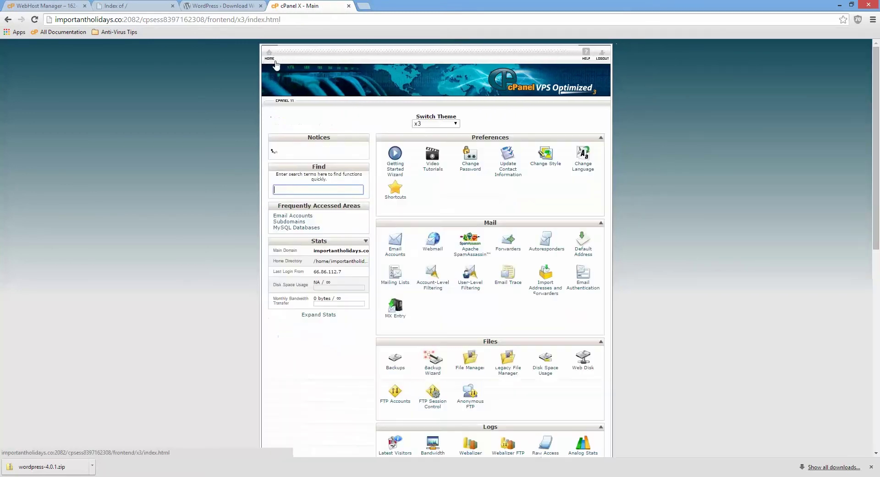
scroll(641, 171, down, 9)
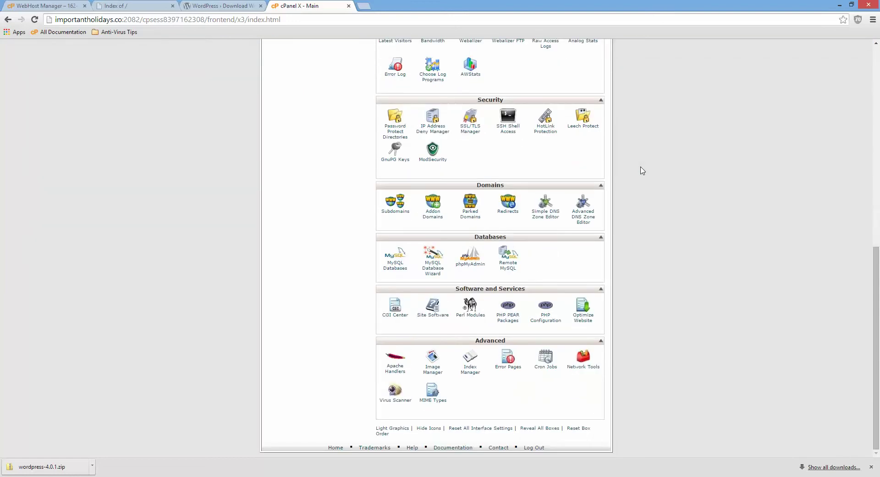
scroll(642, 170, up, 8)
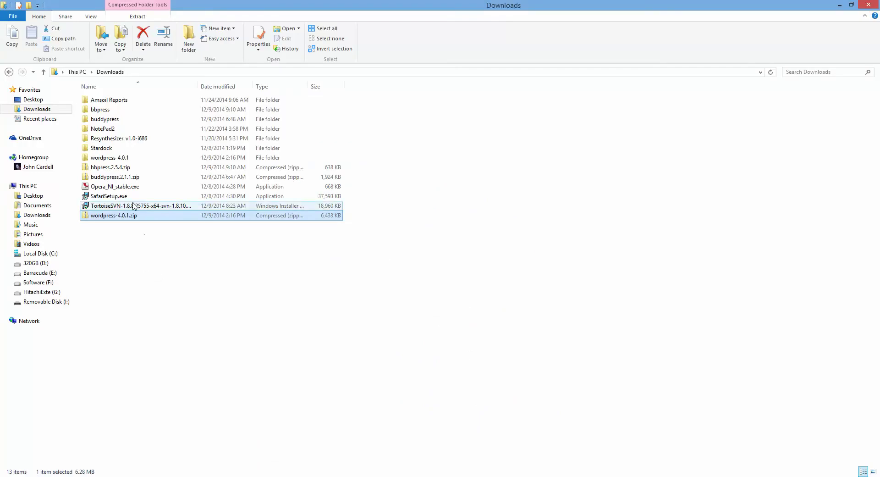
- Open Downloads > wordpress-4.0.1 > wordpress and switch to WinSCP
double_click(120, 158)
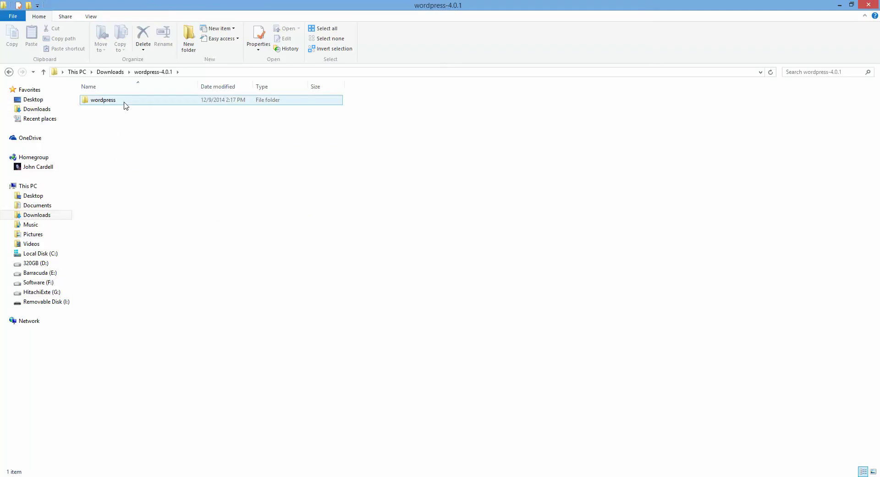
double_click(125, 103)
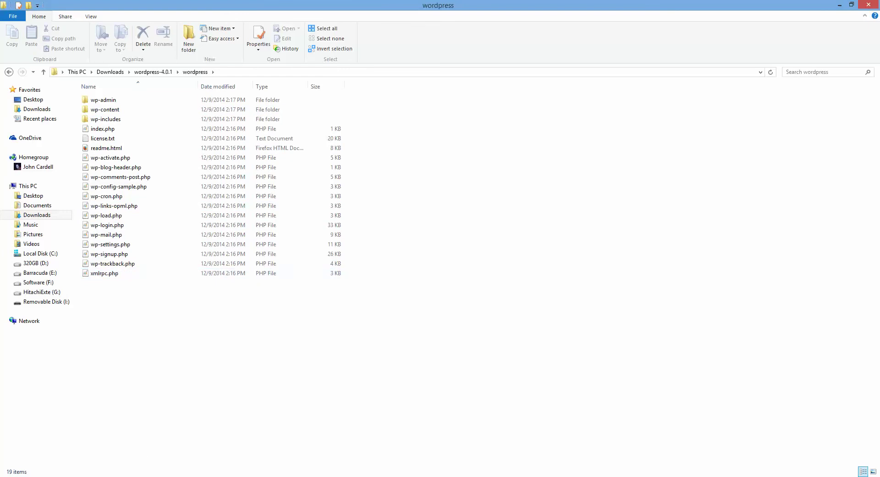
key(alt+Tab)
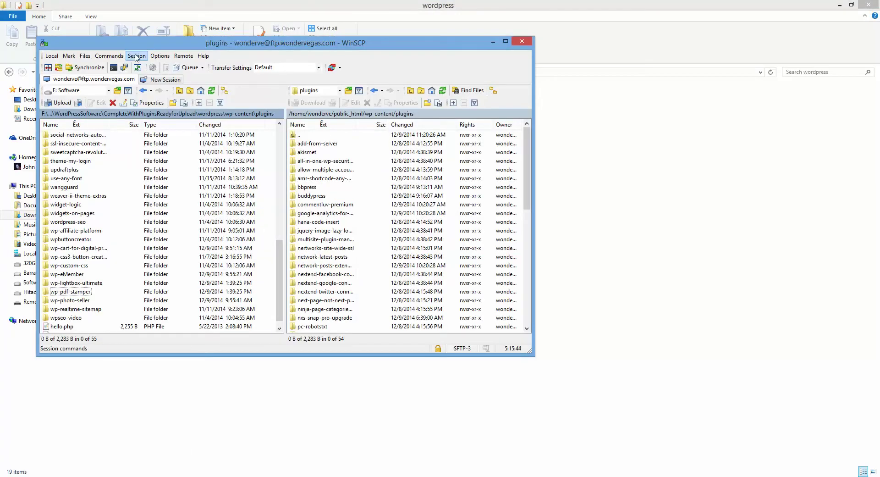
- Disconnect WinSCP's current session and start a New Site login, beginning the host name
click(136, 55)
click(154, 85)
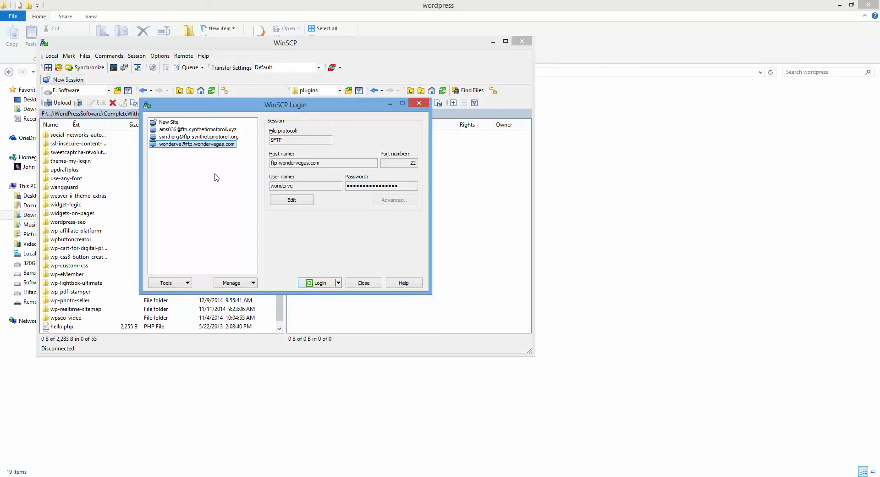
click(177, 122)
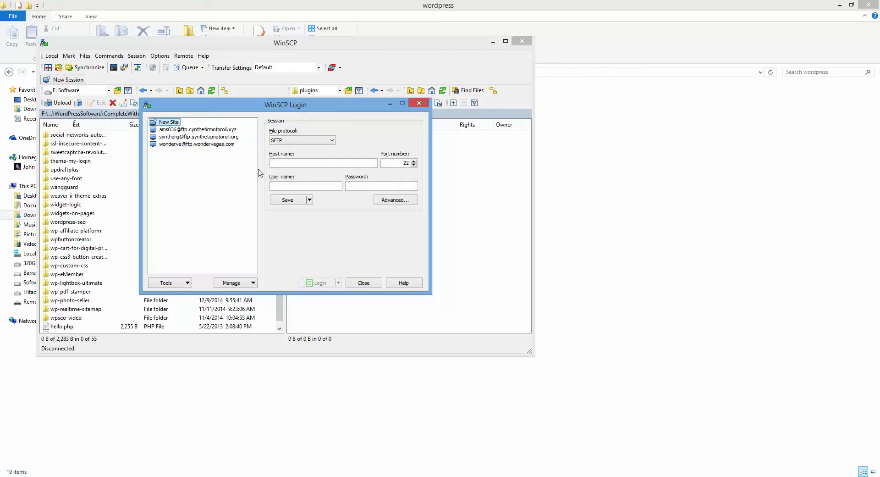
click(314, 161)
text(ftp.importantholidays.co)
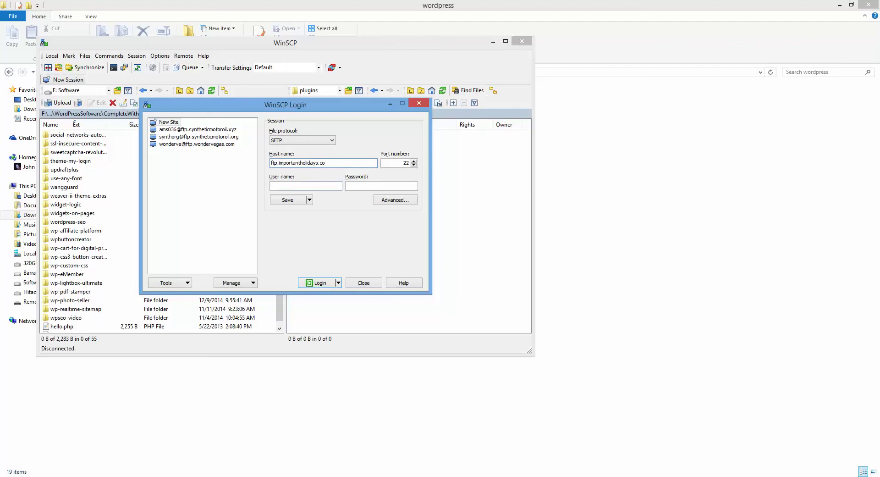
key(alt+Tab)
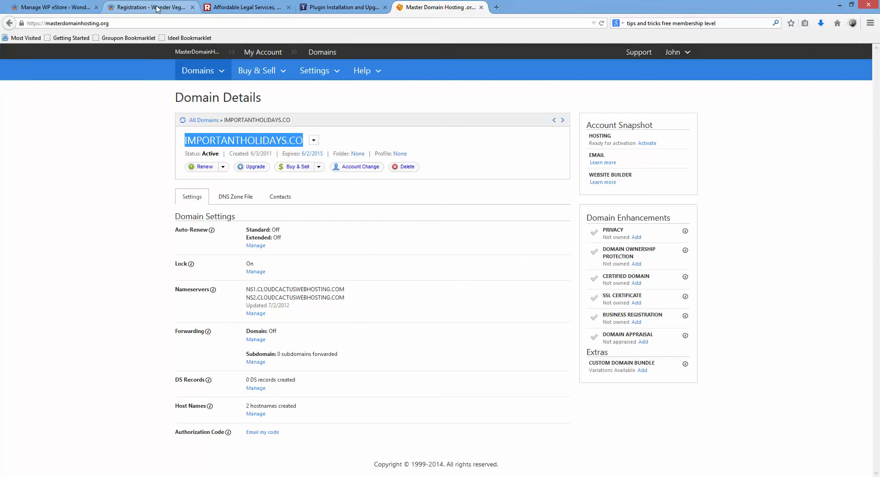
- Copy the importantholidays.co address from Chrome's Index of / tab
click(157, 9)
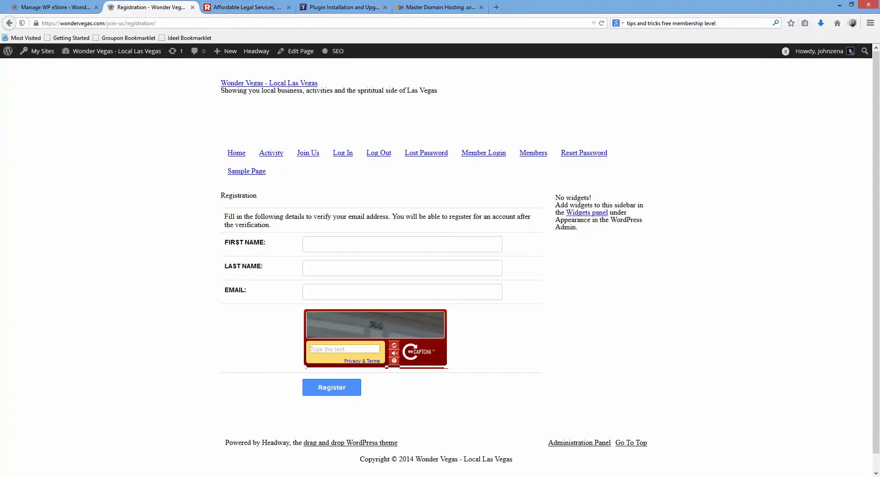
click(277, 476)
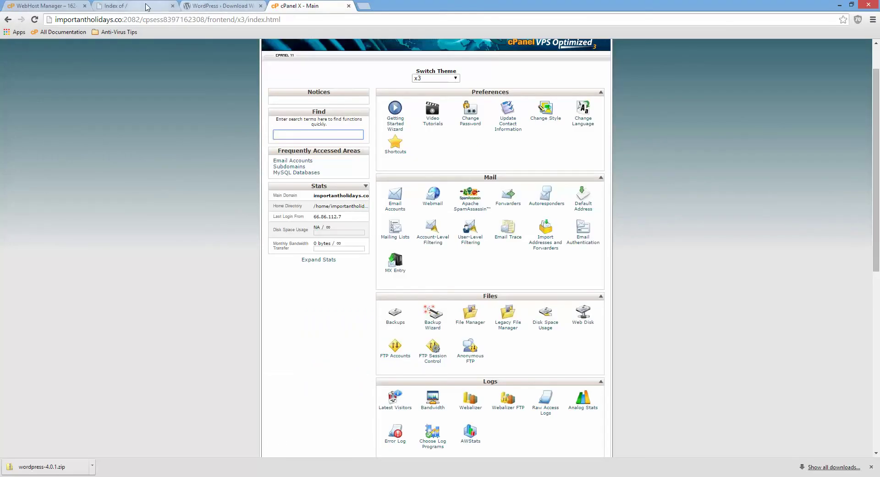
click(147, 7)
right_click(91, 21)
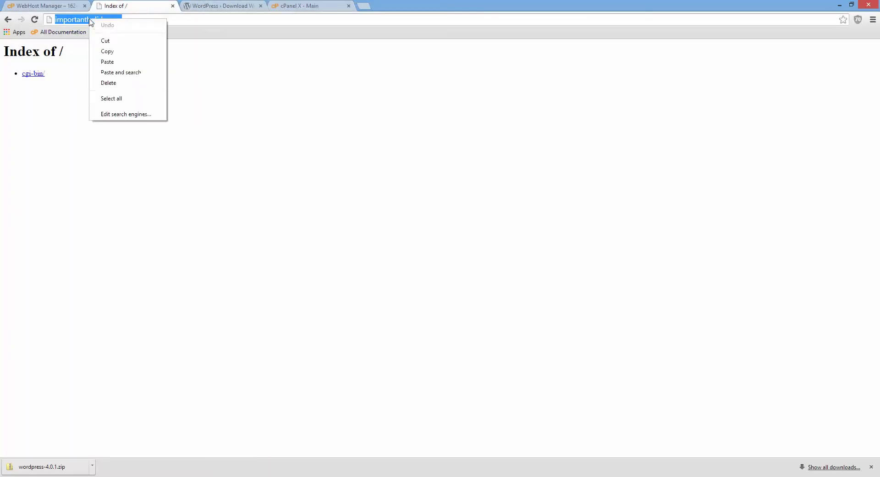
click(119, 51)
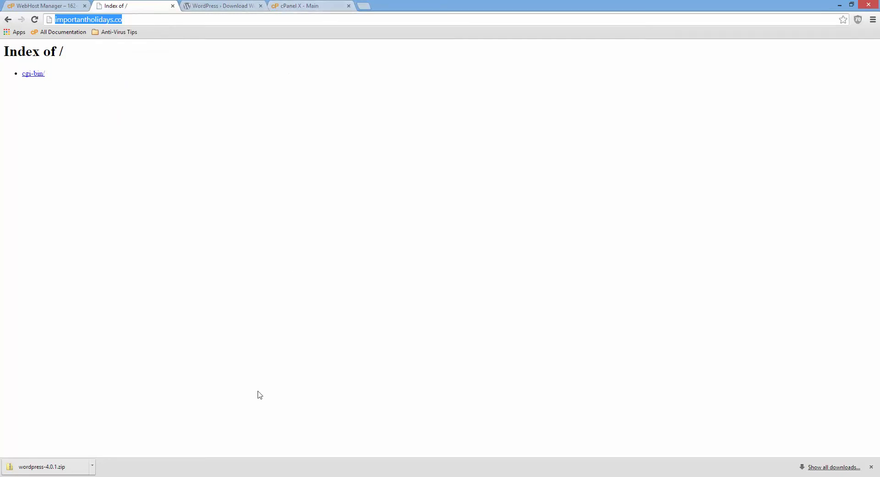
click(257, 476)
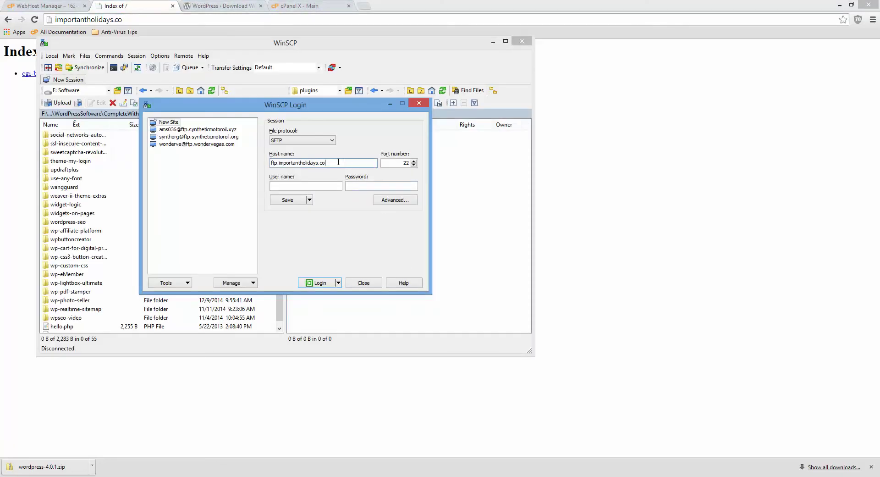
- Paste the copied address as host name and edit it to ftp.importantholidays.co
drag(338, 162, 248, 171)
text(http://importantholidays.co/)
key(Home)
key(Delete)
key(Delete)
key(Delete)
key(Delete)
key(Delete)
key(Delete)
key(Delete)
text(gy)
key(BackSpace)
key(BackSpace)
key(BackSpace)
key(BackSpace)
text(ftp.)
text(important)
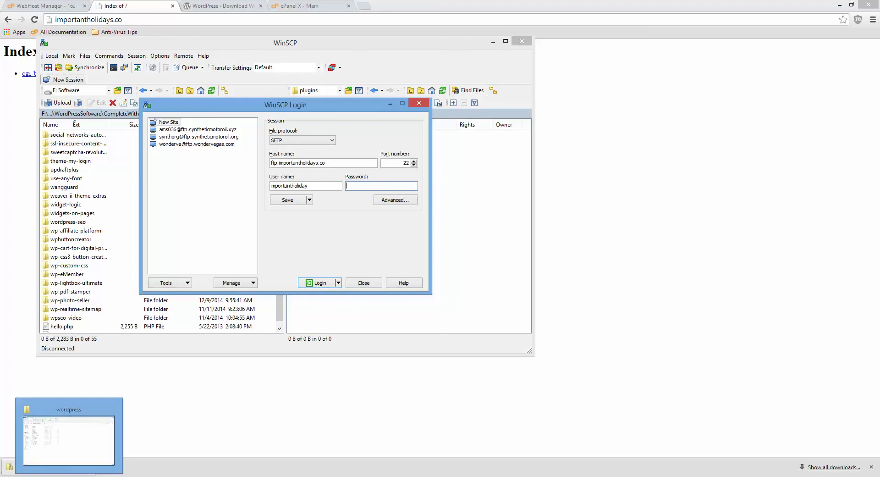
- Copy the account password from the notes file and paste it into the login
click(144, 473)
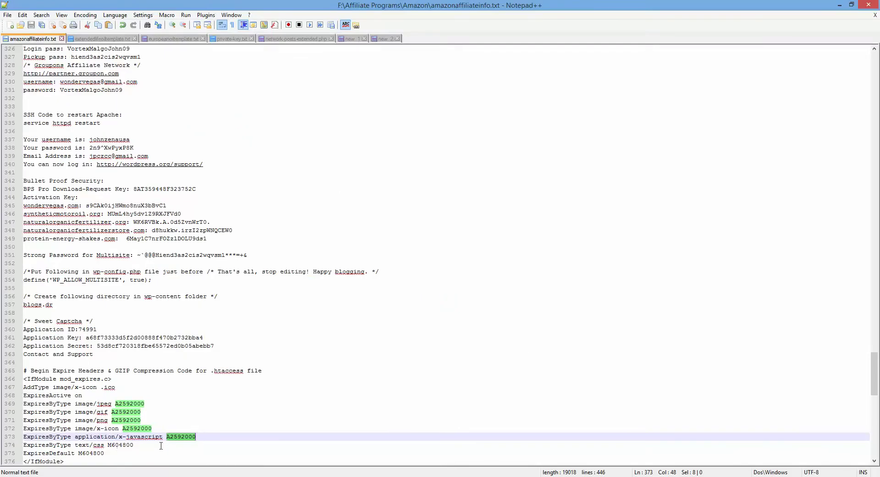
right_click(180, 439)
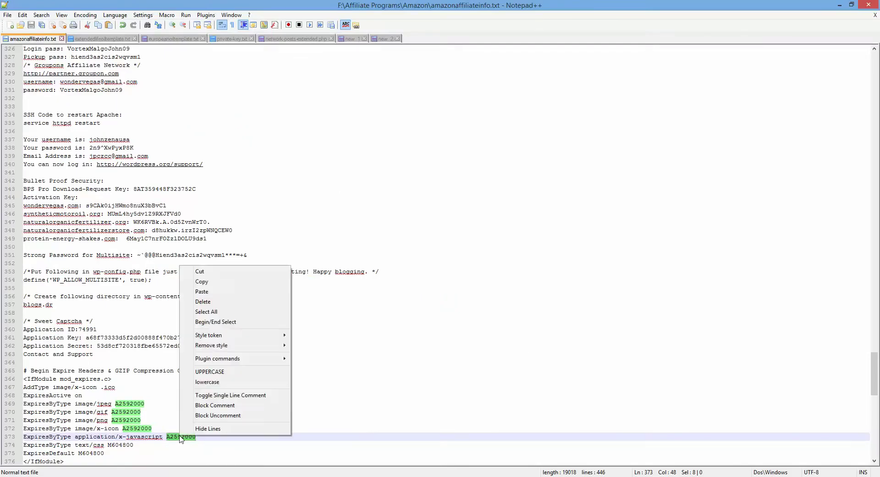
click(224, 282)
click(247, 472)
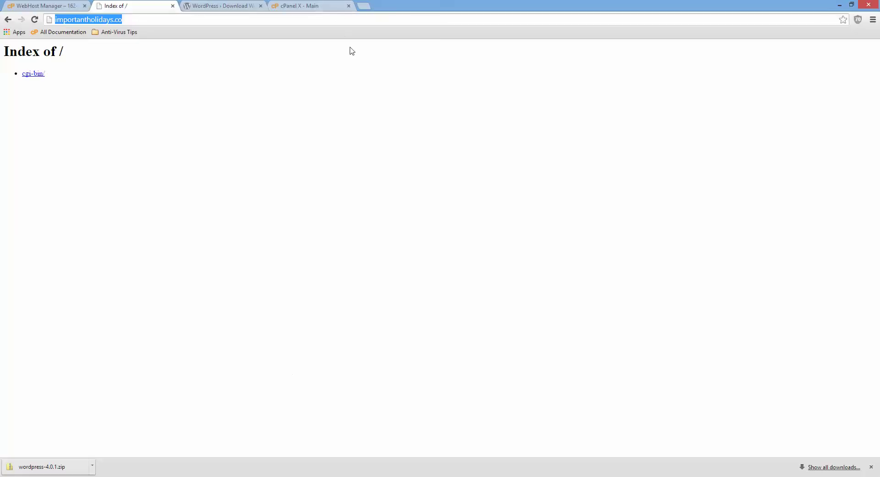
click(293, 6)
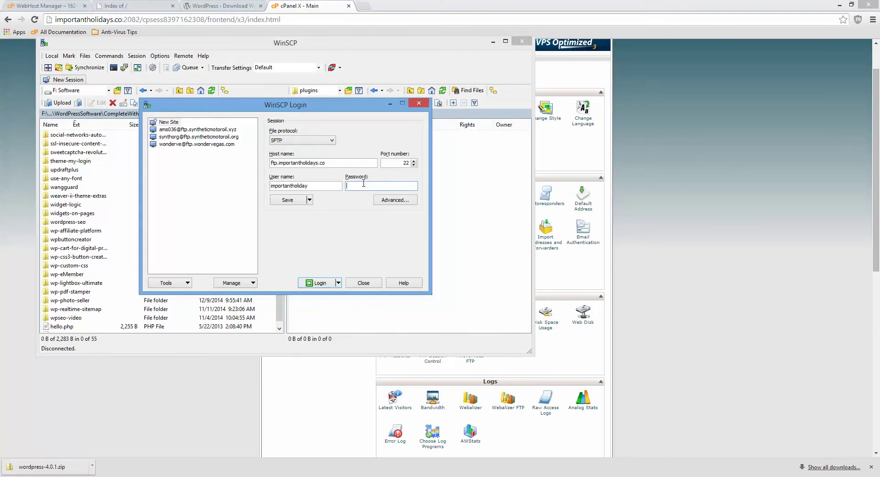
key(ctrl+v)
- Log in to ftp.importantholidays.co, accept the host key, and select remote public_html
click(316, 283)
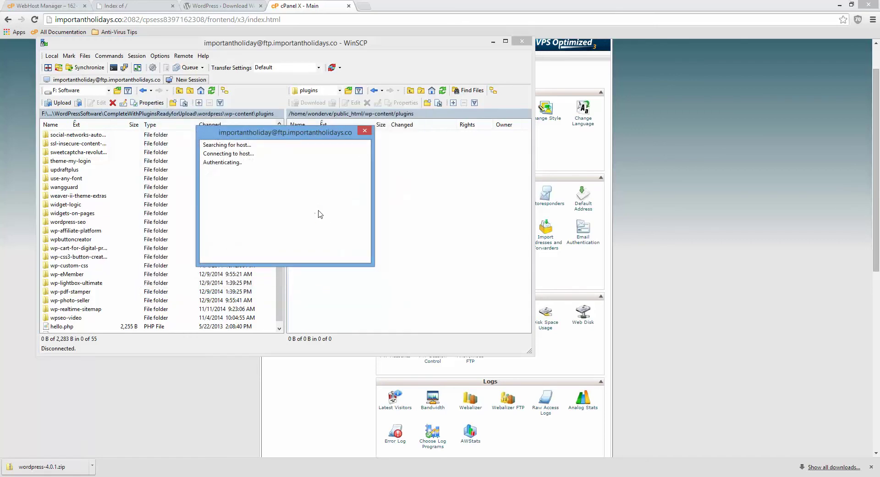
click(224, 248)
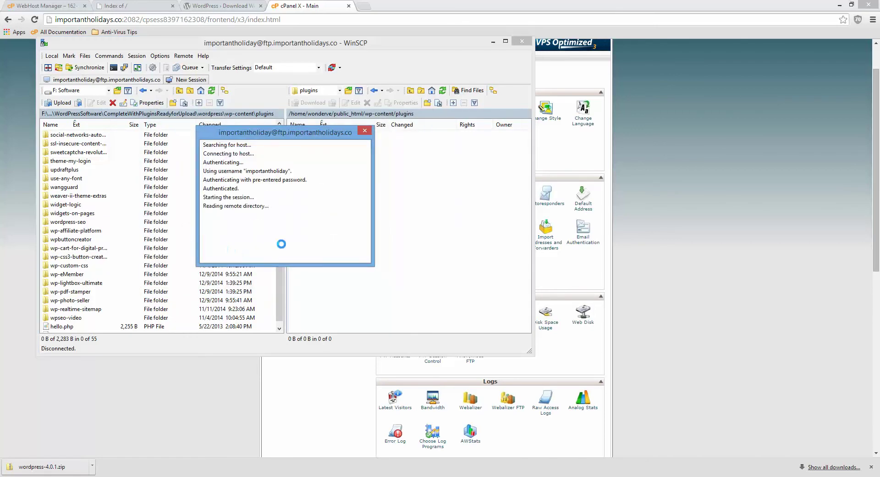
click(324, 213)
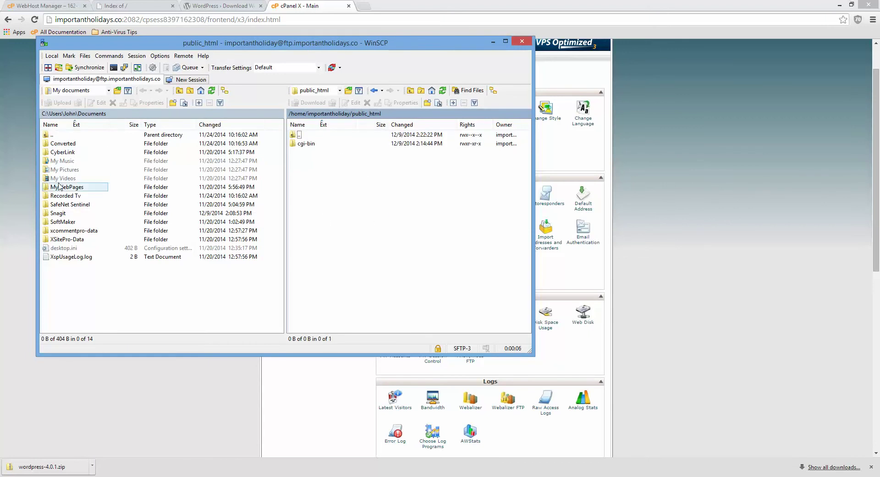
- Browse the local panel to C: Downloads > wordpress-4.0.1 > wordpress
click(66, 137)
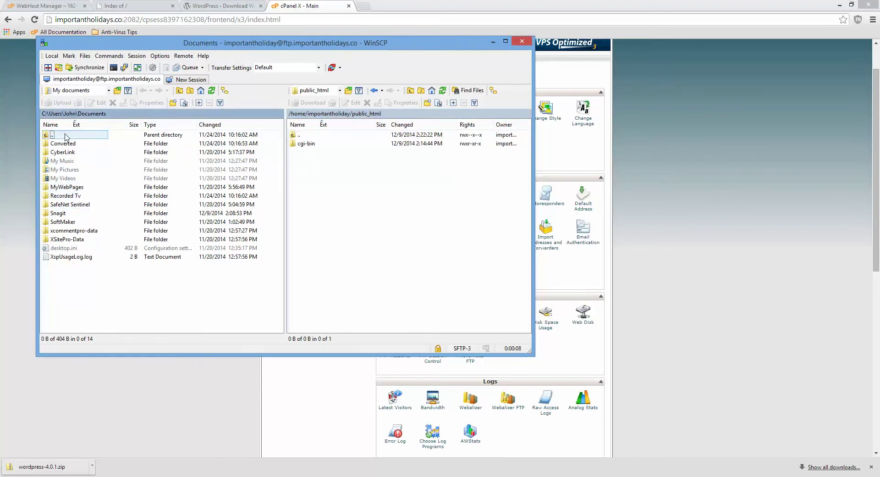
double_click(66, 136)
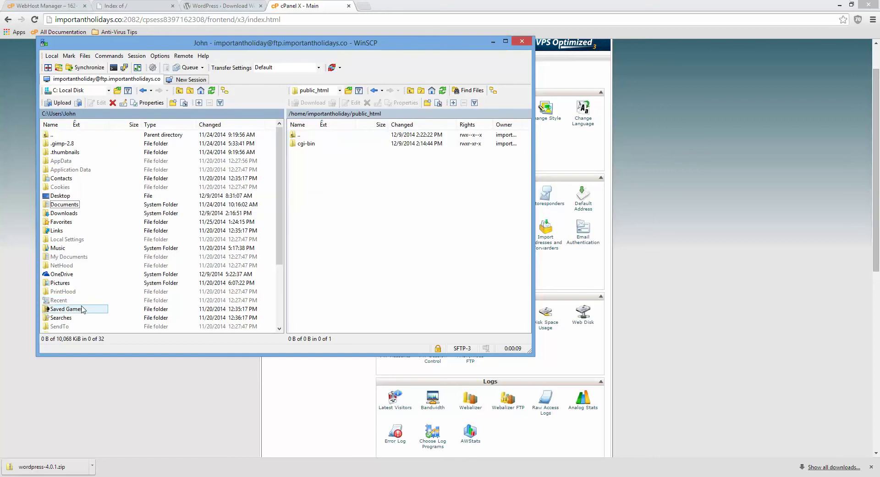
drag(278, 167, 274, 229)
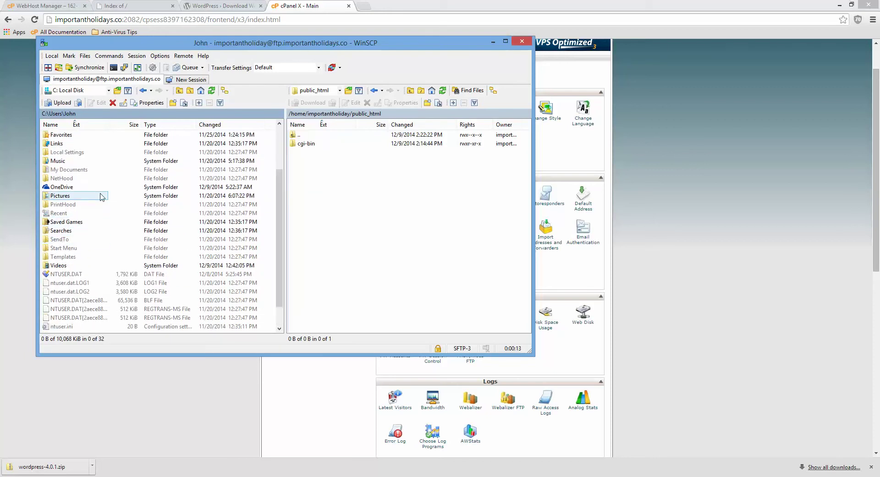
scroll(102, 197, up, 4)
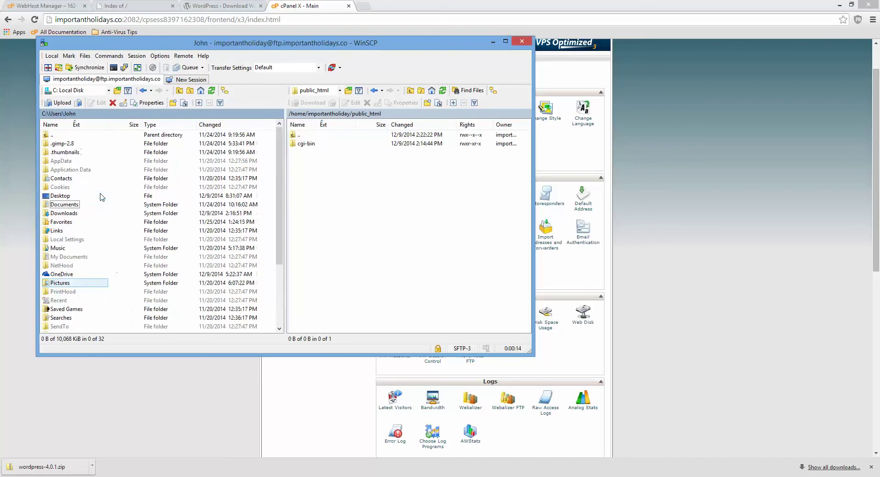
click(87, 91)
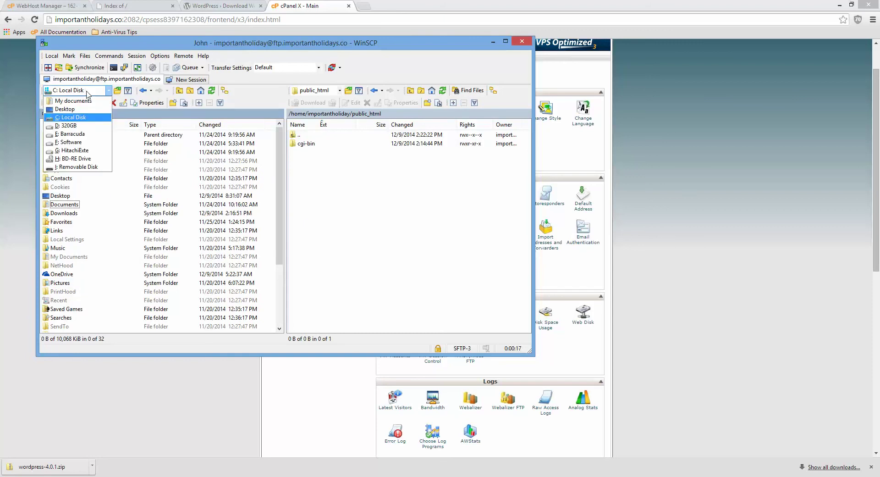
click(91, 117)
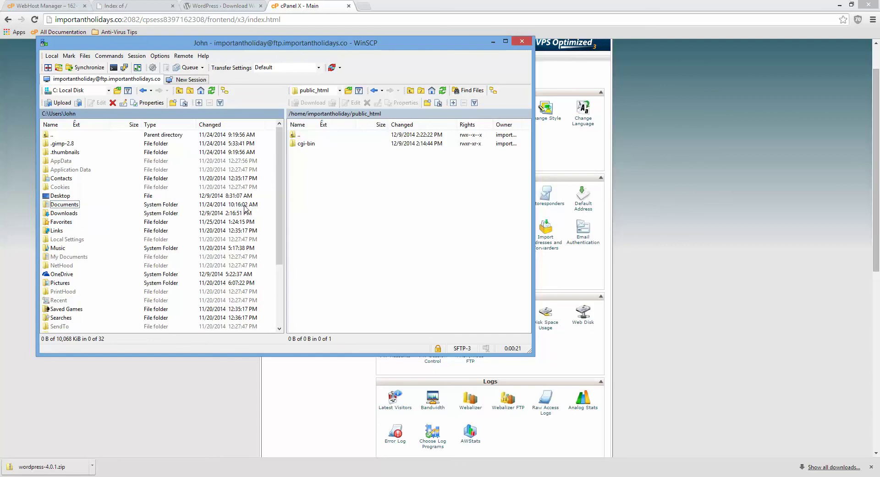
double_click(68, 213)
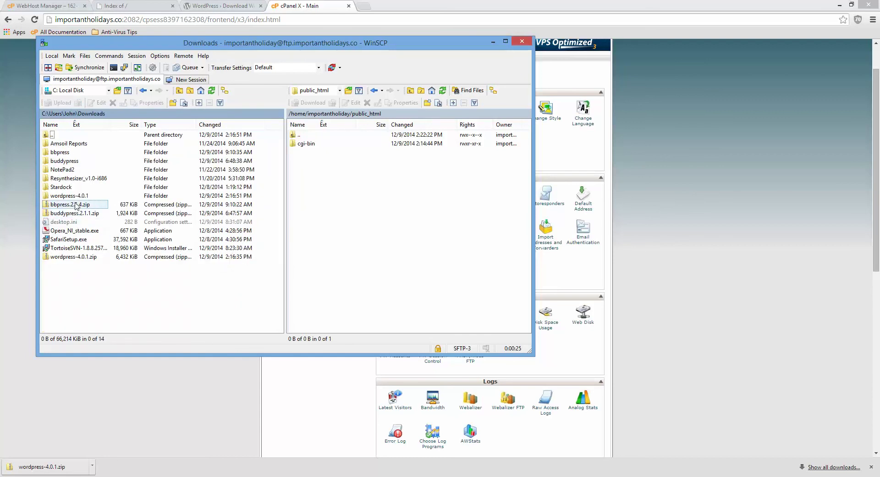
double_click(76, 196)
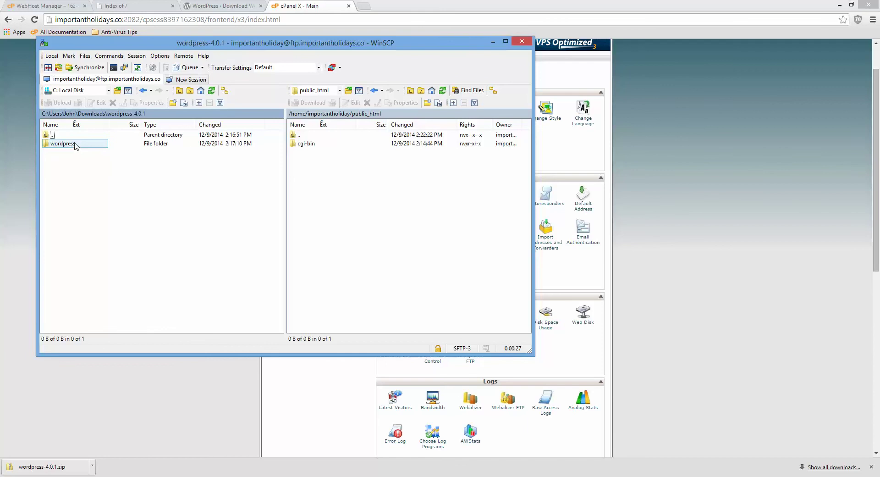
double_click(63, 143)
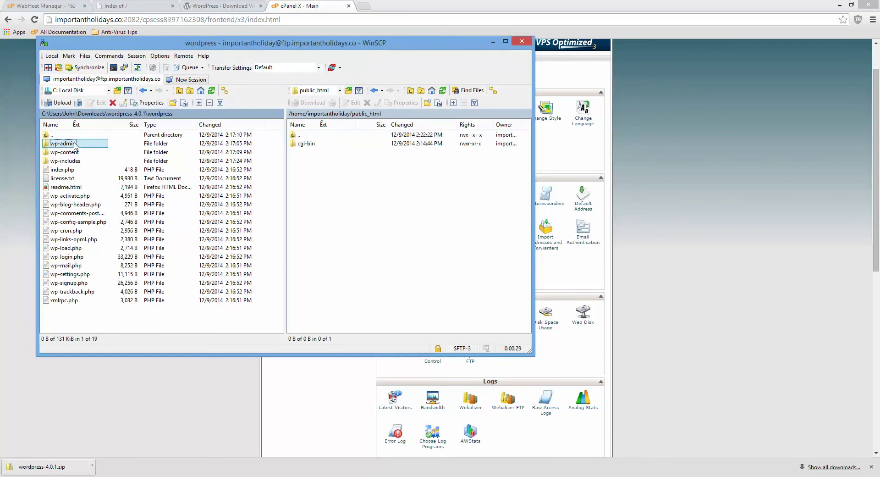
- Upload all 19 WordPress files and folders into public_html, then return to the site's Index of / page
shift+click(76, 300)
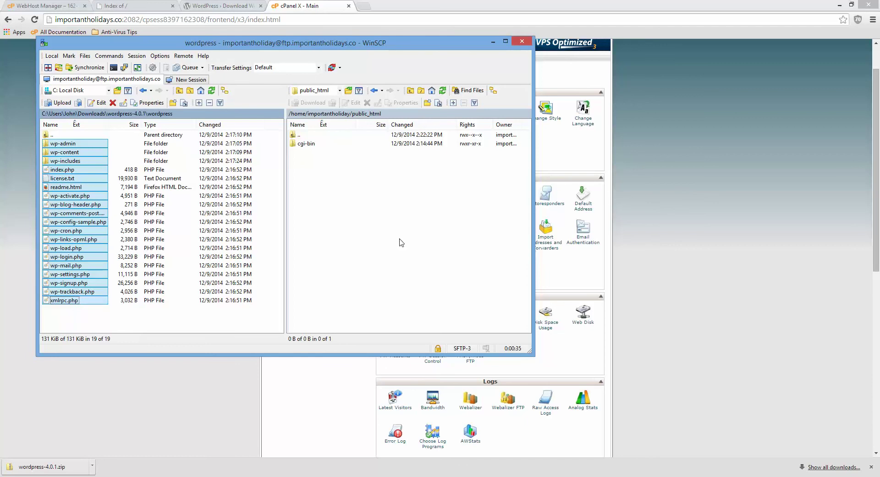
drag(402, 243, 402, 242)
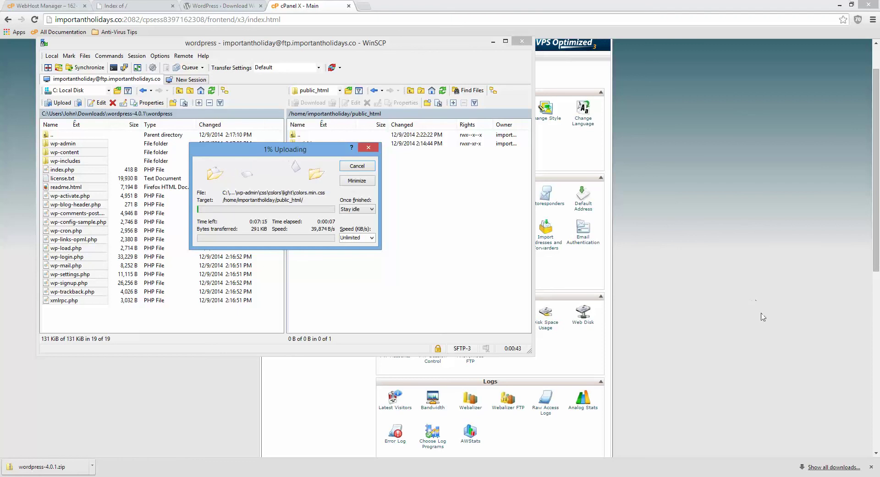
click(786, 476)
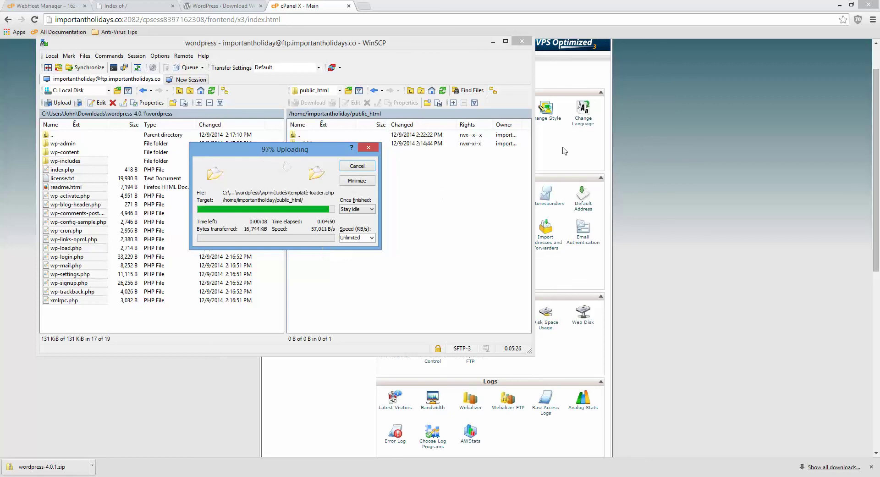
click(707, 120)
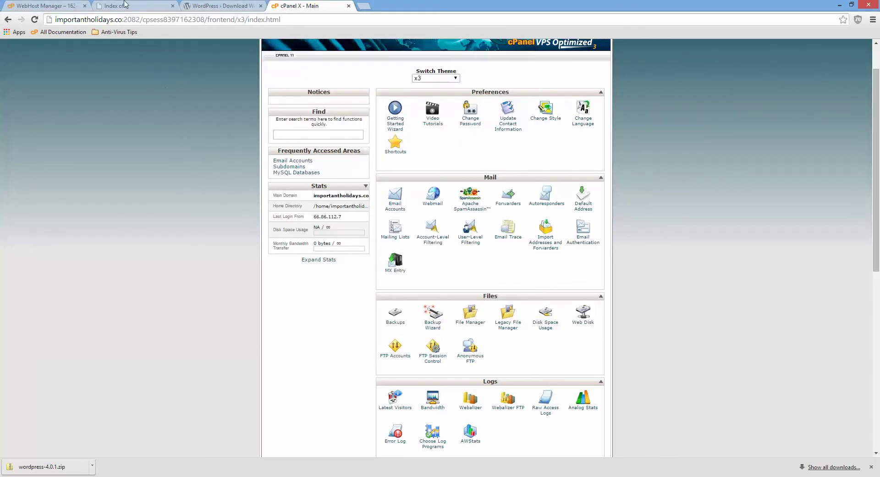
click(127, 5)
- Reload importantholidays.co to launch the WordPress installer, keep English (United States), and reach the database form
click(143, 18)
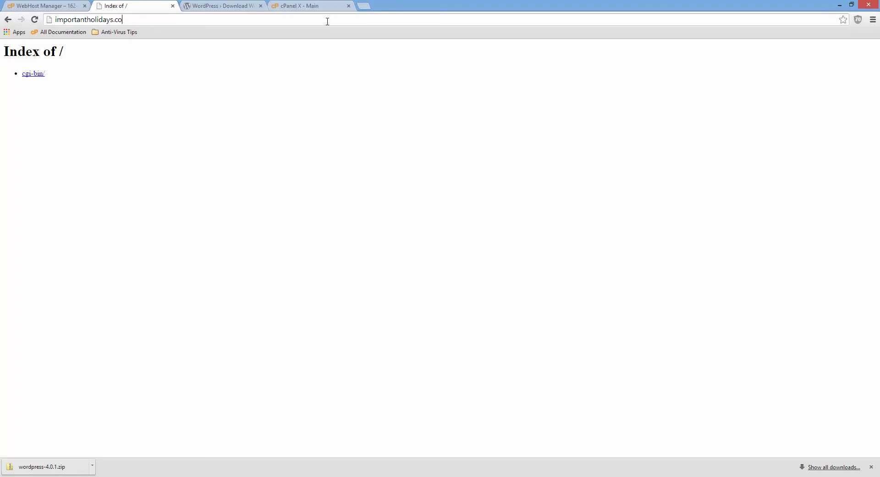
key(Return)
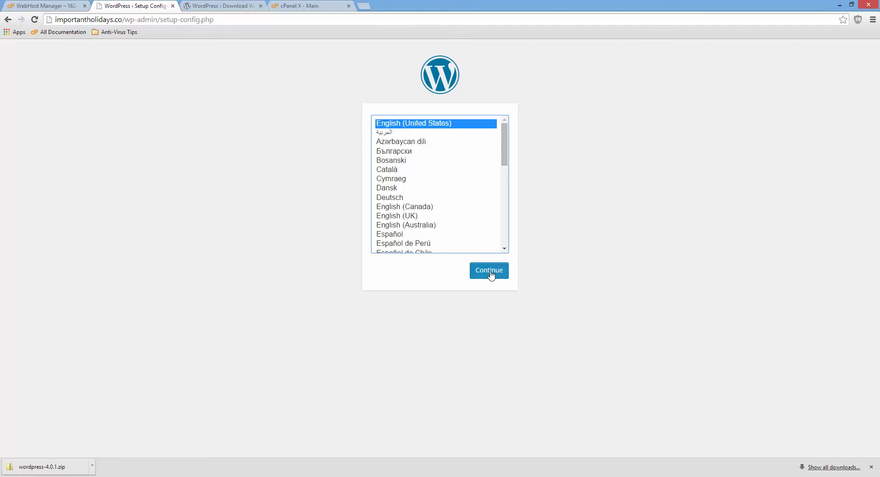
scroll(506, 204, down, 3)
scroll(506, 204, down, 3)
scroll(506, 204, up, 8)
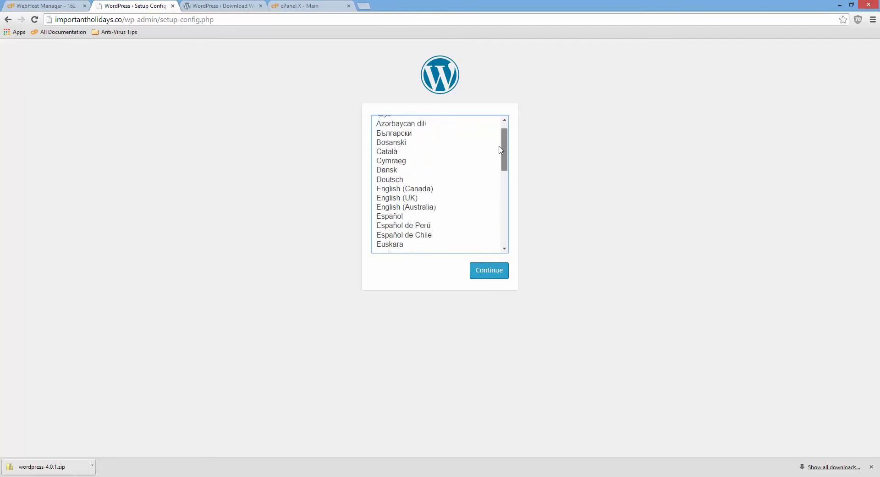
click(500, 274)
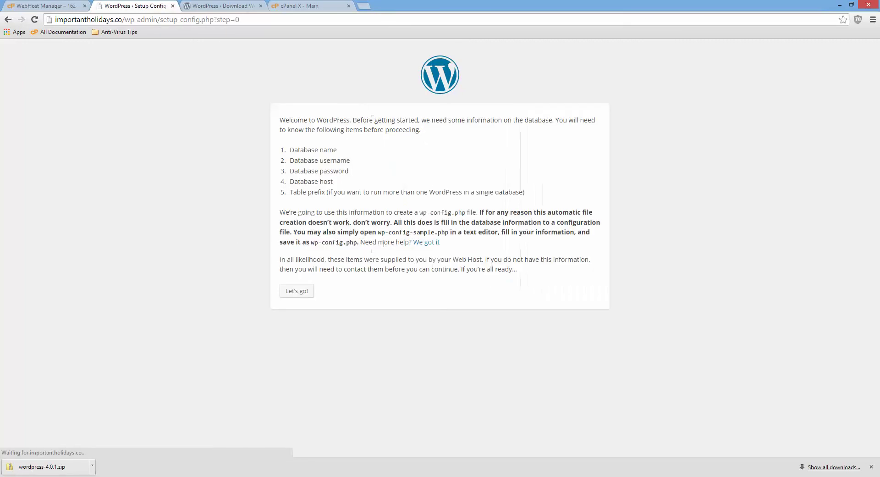
click(297, 291)
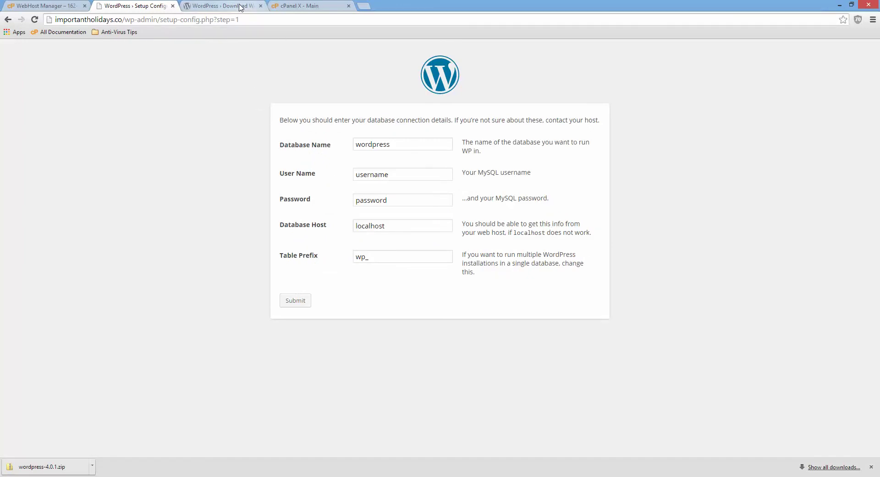
click(294, 7)
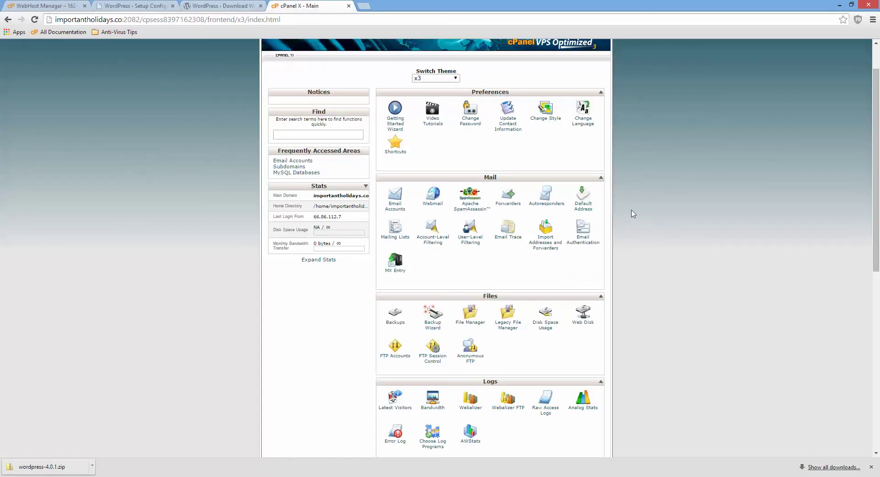
- Copy importan_wpdatabase from cPanel's MySQL Databases into the WordPress Database Name field
scroll(634, 214, down, 5)
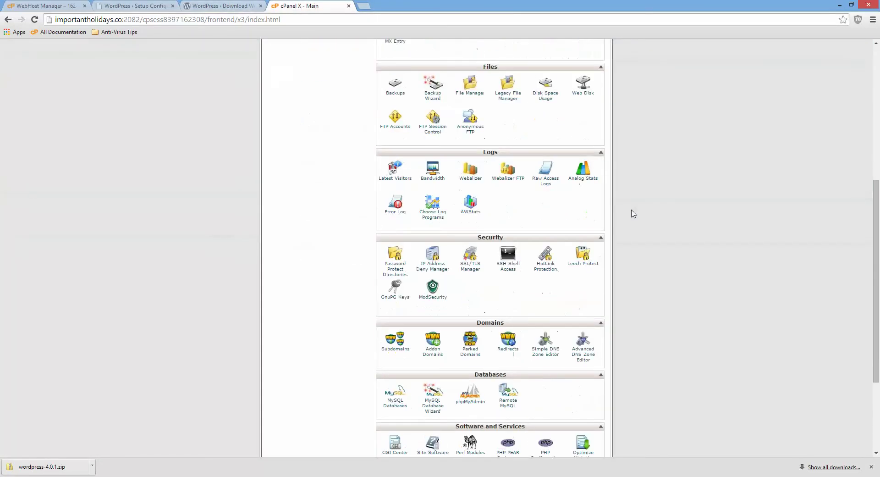
click(395, 403)
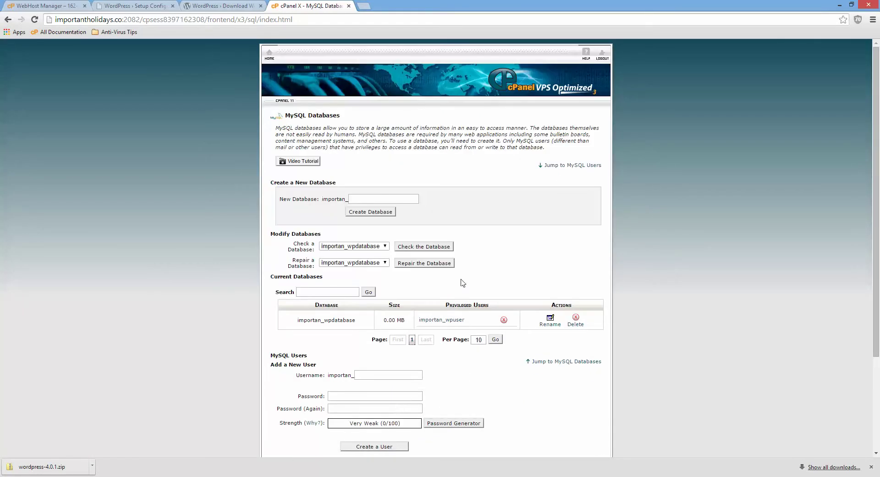
mouse_move(299, 320)
mouse_down()
mouse_move(356, 320)
mouse_move(298, 321)
mouse_up()
right_click(306, 323)
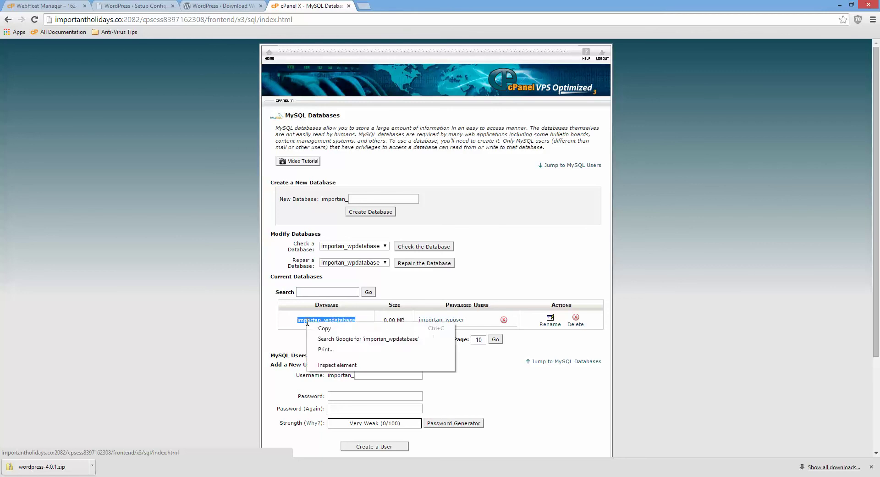
click(316, 327)
click(130, 7)
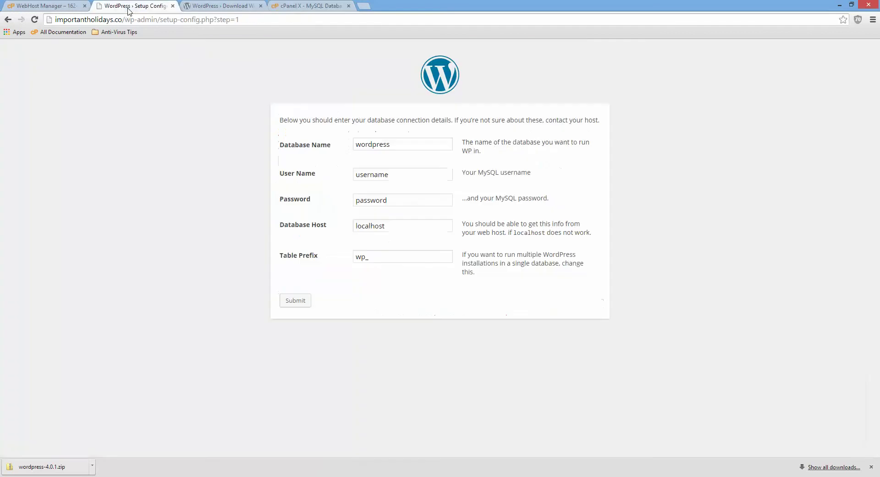
drag(389, 144, 244, 166)
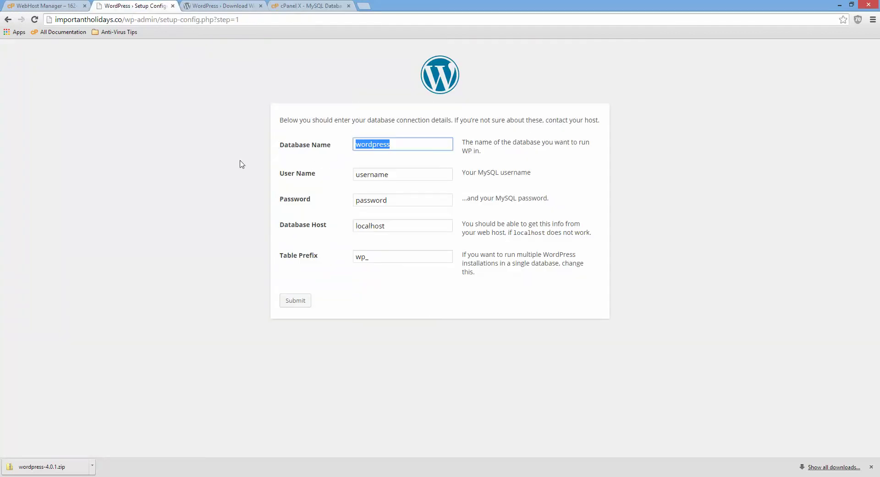
key(ctrl+v)
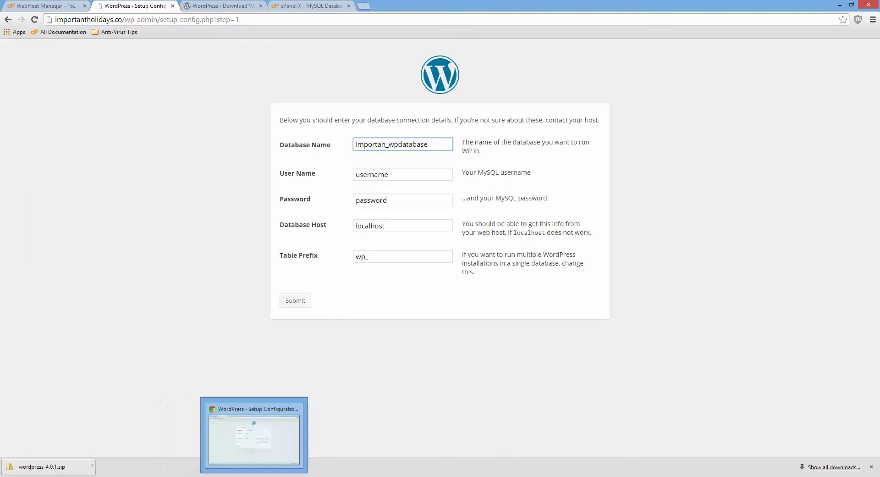
- Check the database user's privileges on importan_wpdatabase in cPanel
click(262, 473)
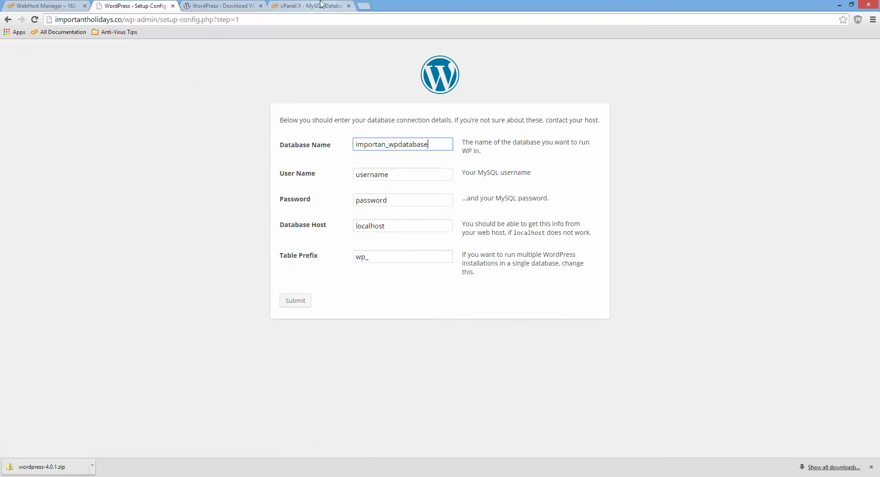
click(322, 6)
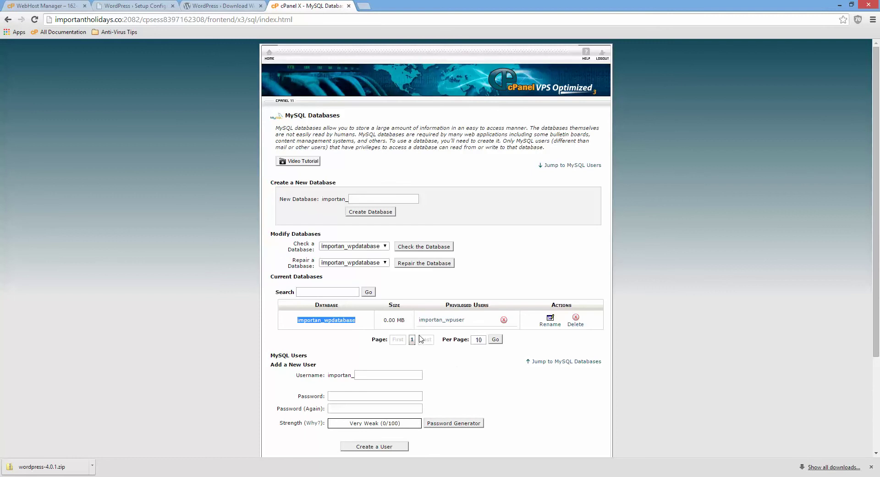
click(433, 322)
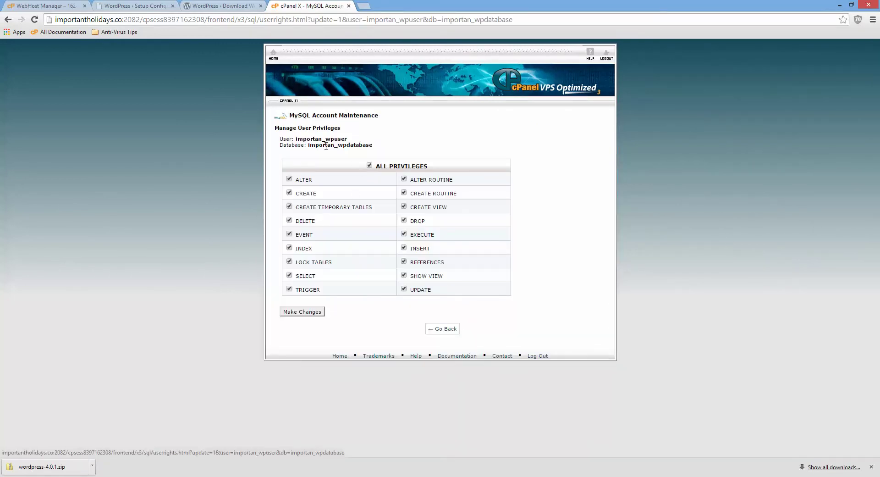
mouse_move(310, 145)
mouse_down()
mouse_move(372, 144)
mouse_move(298, 141)
mouse_up()
click(147, 6)
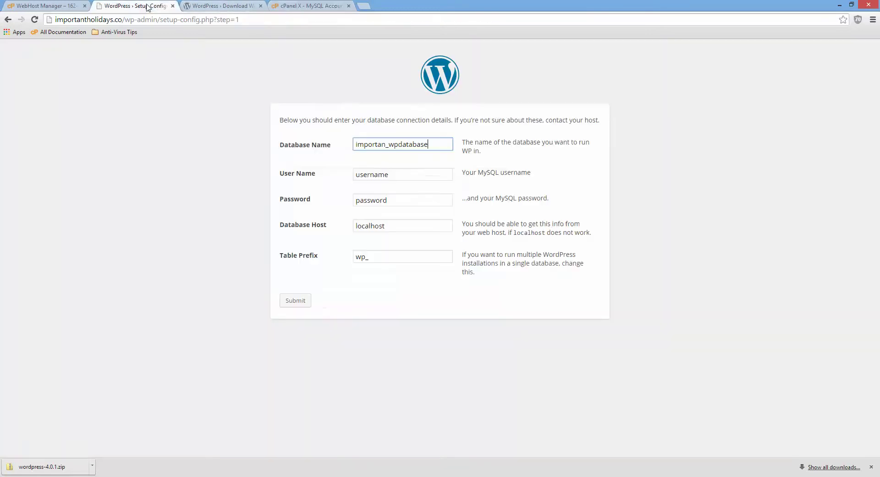
- Fill in the database user name and the database password
drag(393, 176, 315, 174)
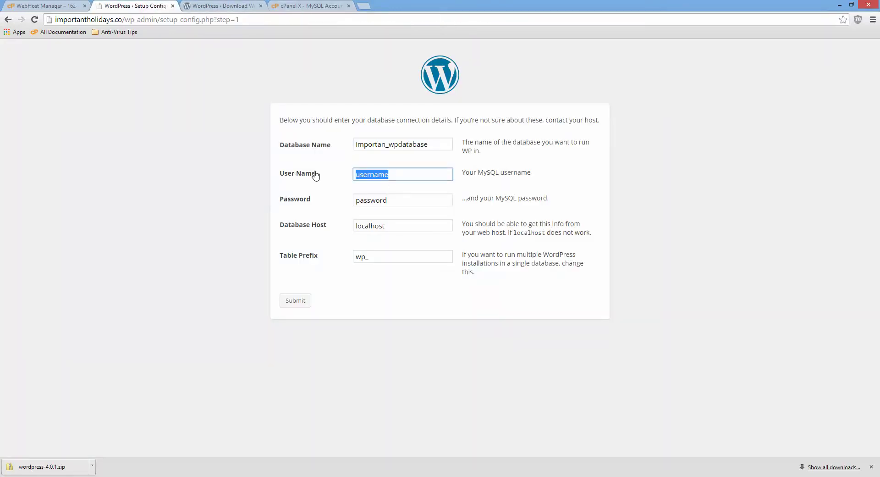
key(ctrl+v)
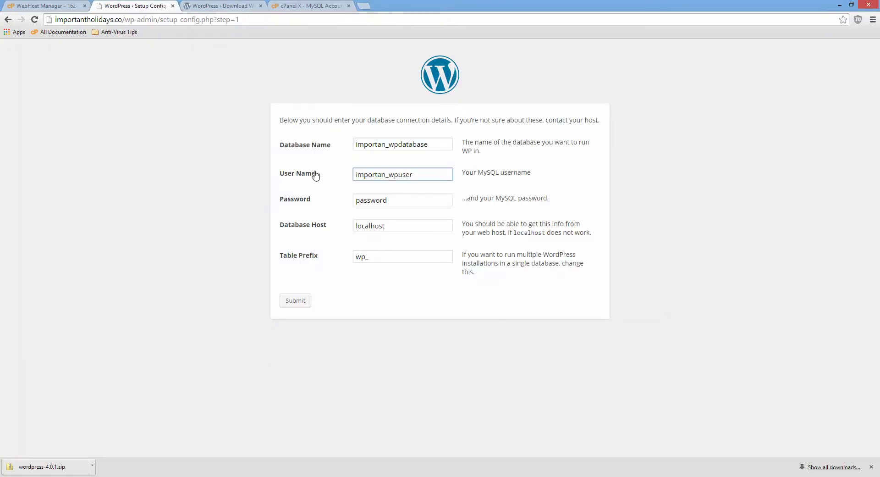
drag(389, 174, 412, 173)
right_click(407, 174)
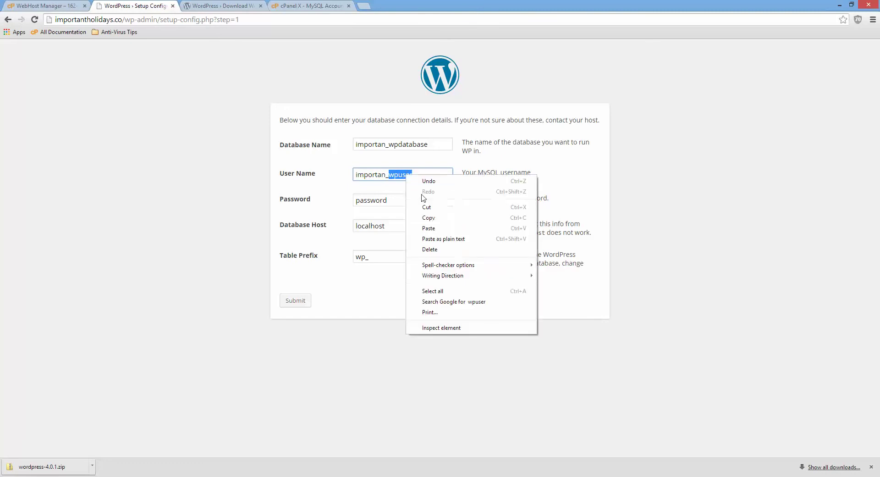
click(429, 219)
drag(406, 199, 338, 196)
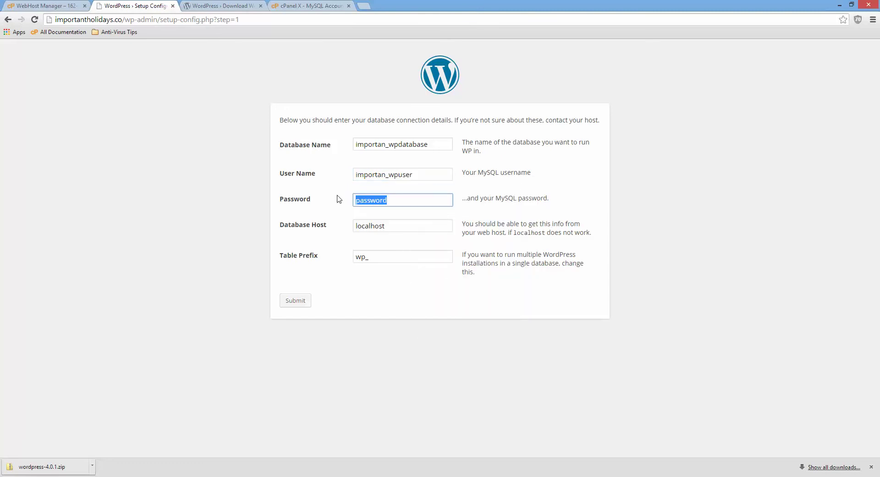
key(ctrl+v)
- Change the table prefix to wpzsHG963_
key(Tab)
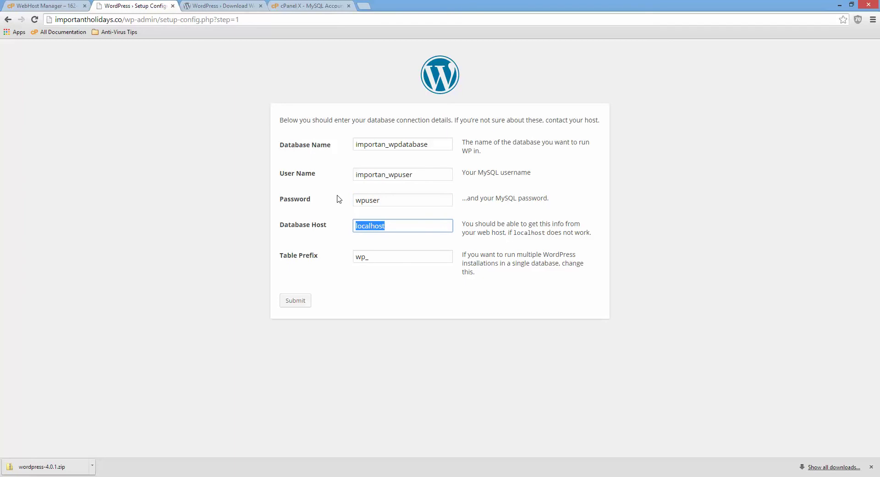
key(Tab)
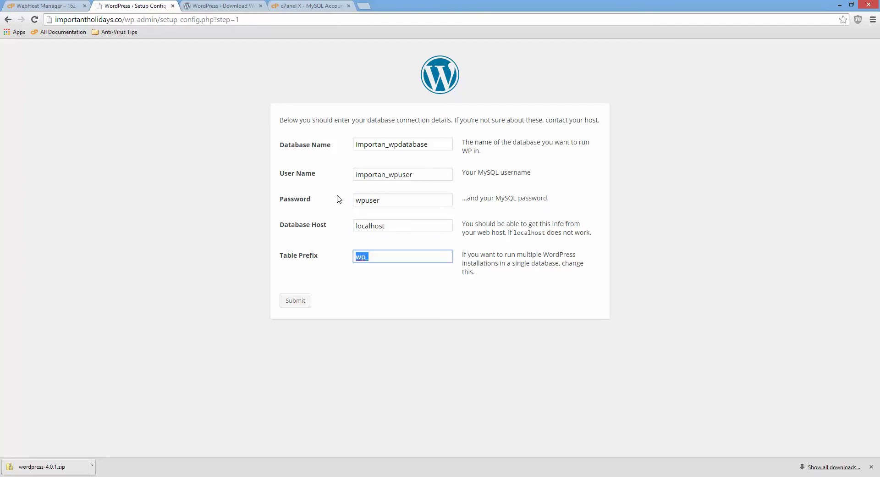
key(End)
text(zsHG963)
- Submit the database details, then enter site title 'My Test Site' and username admin
click(291, 306)
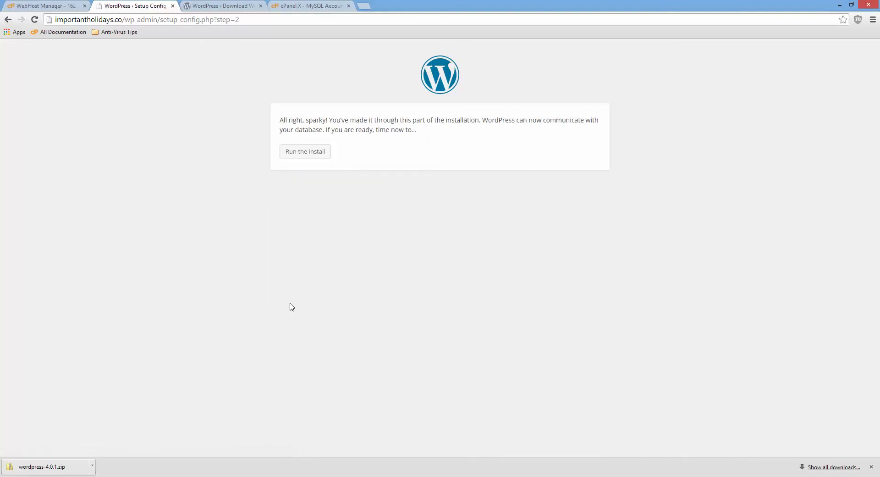
click(314, 152)
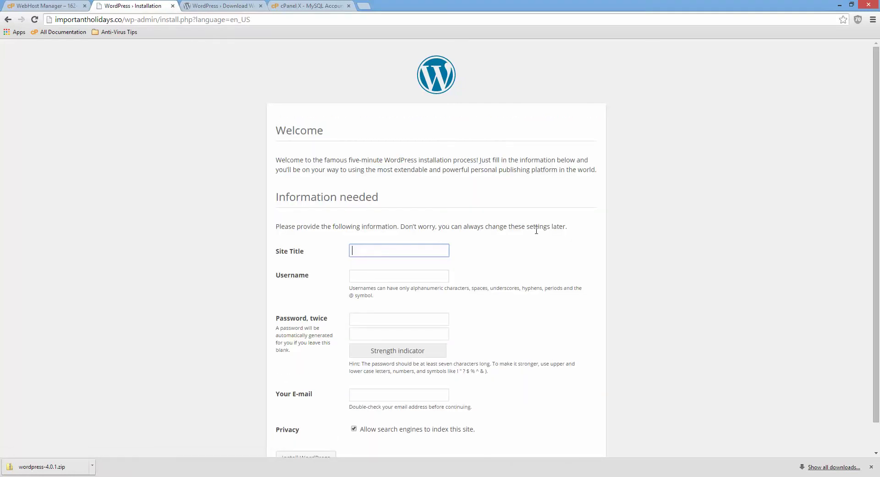
text(My Test Site)
key(Tab)
text(admin)
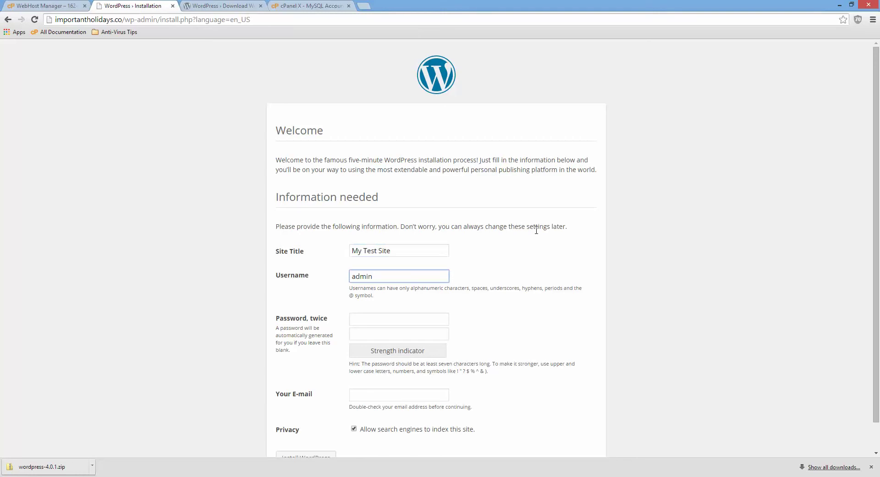
- Enter the admin password twice and the admin e-mail address, then install WordPress
key(Tab)
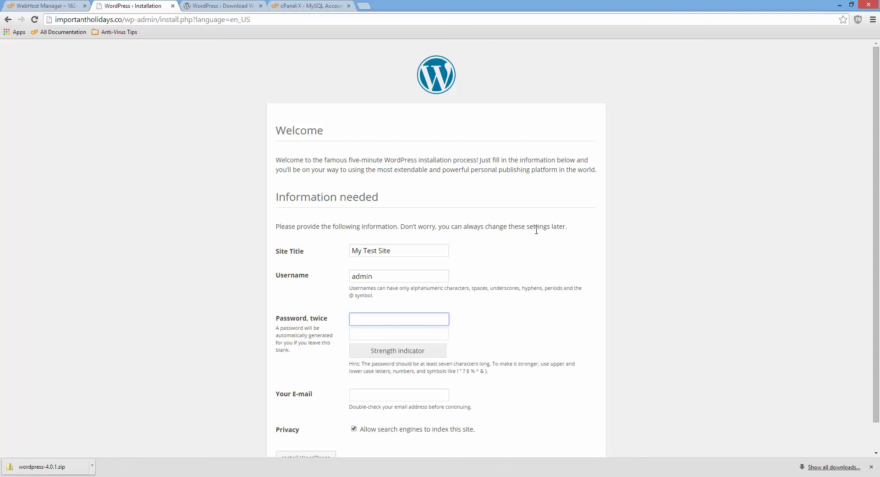
scroll(658, 240, down, 1)
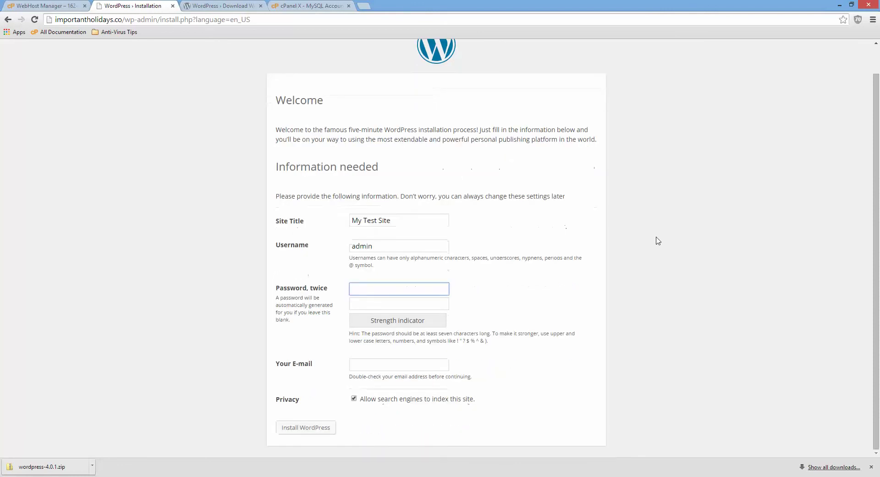
text(pass)
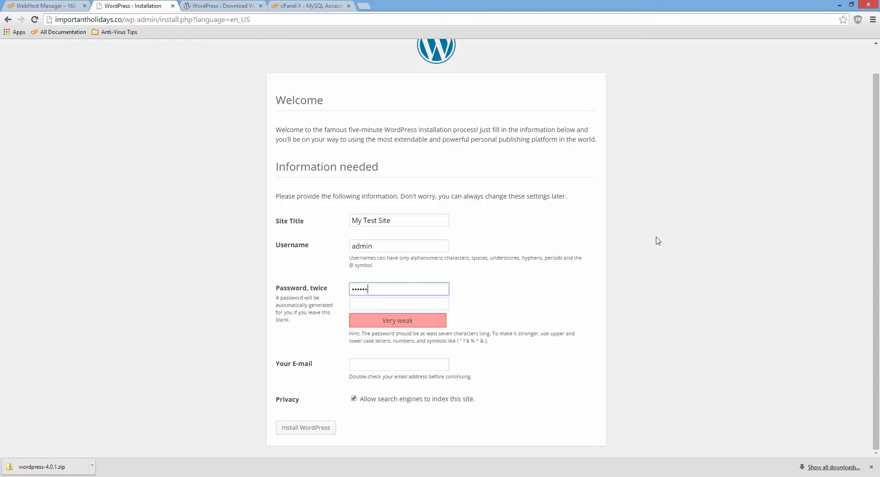
key(Tab)
text(passwd)
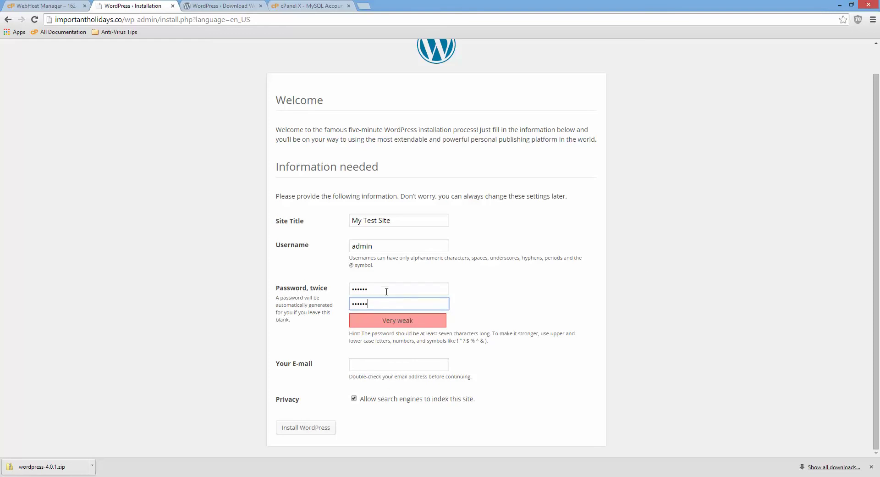
click(396, 363)
click(441, 366)
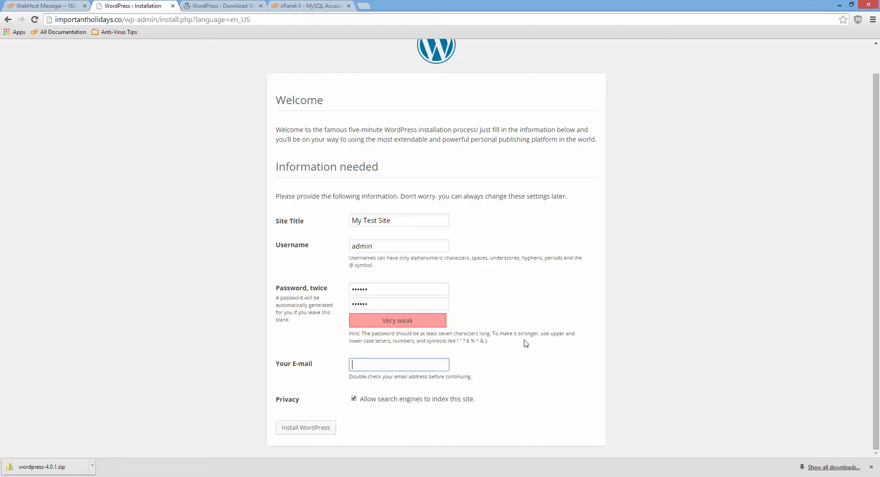
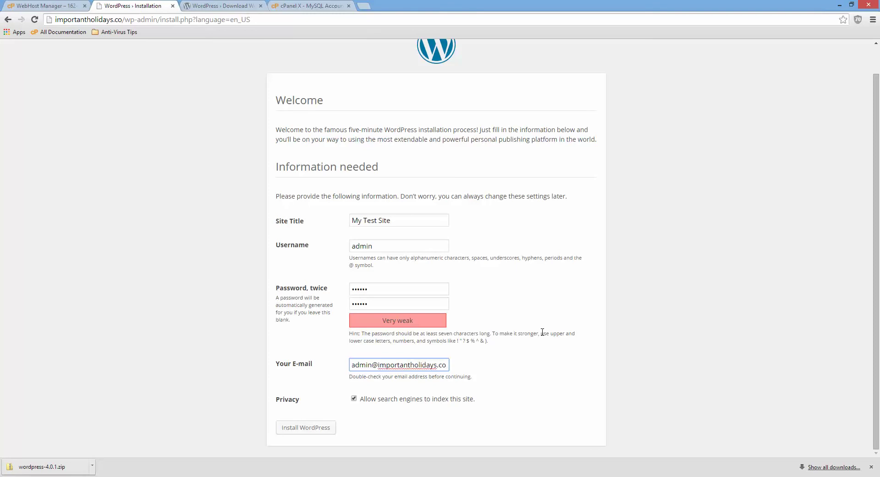
click(322, 431)
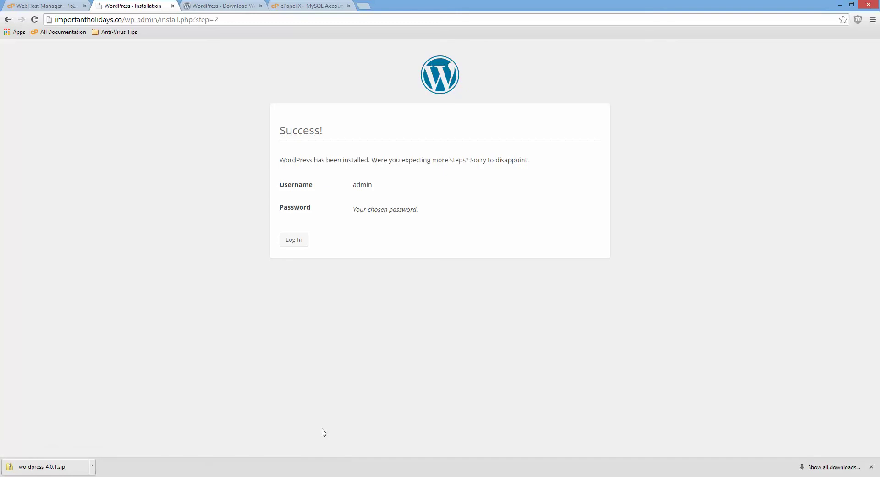
- Log in as admin with the account password to reach the My Test Site dashboard
click(290, 242)
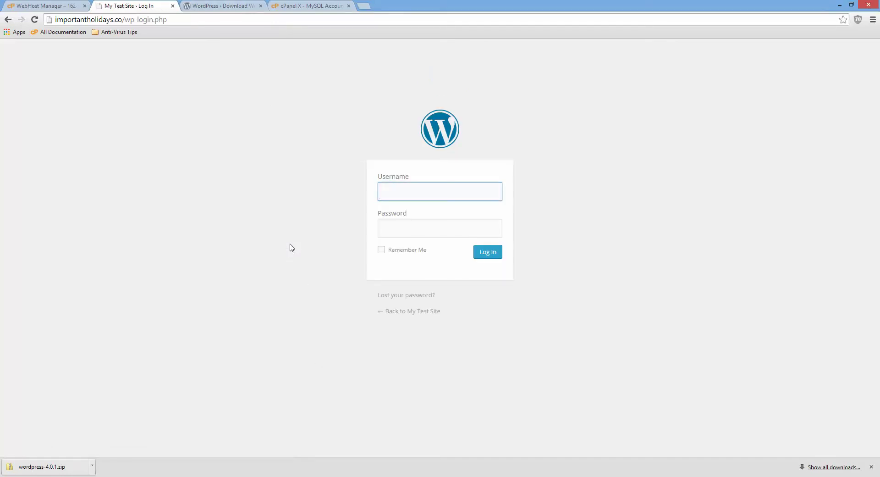
text(admin)
key(Tab)
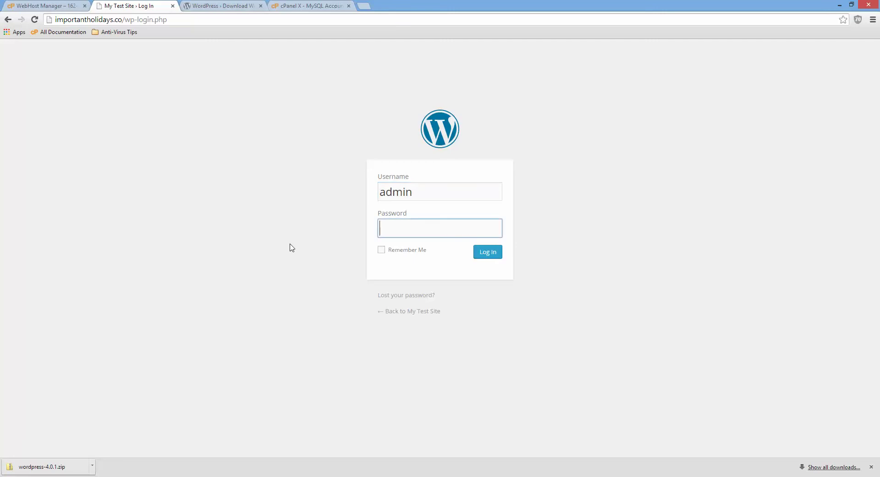
text(******)
key(Return)
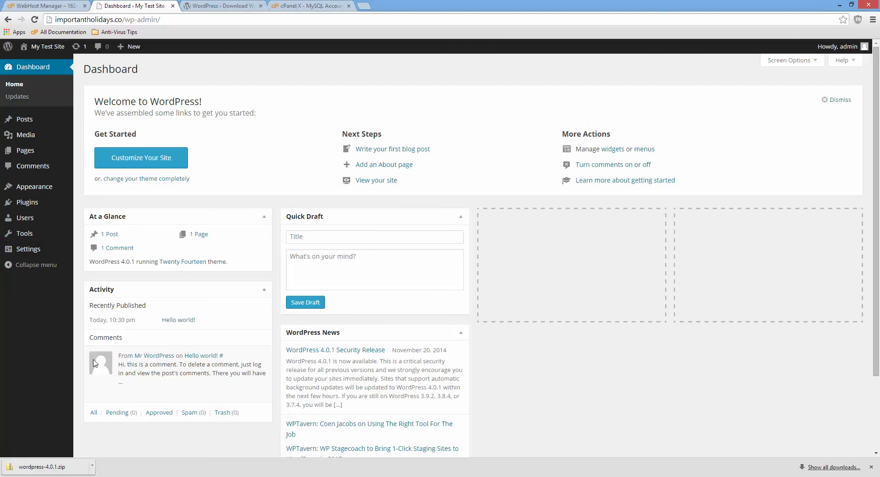
key(alt+Tab)
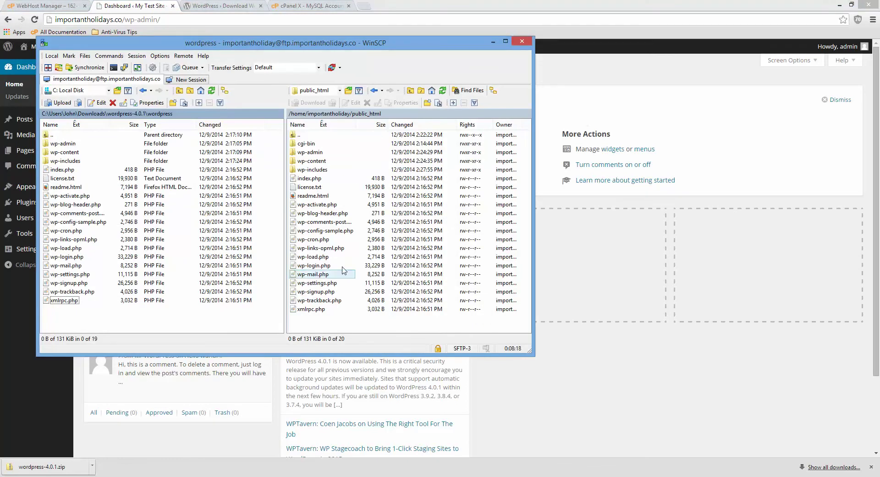
- Delete wp-config-sample.php from public_html on the server
click(328, 230)
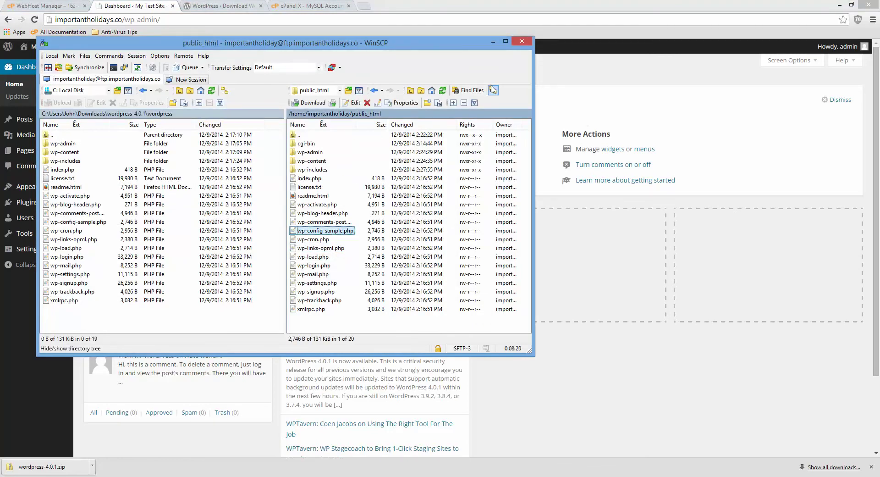
click(443, 91)
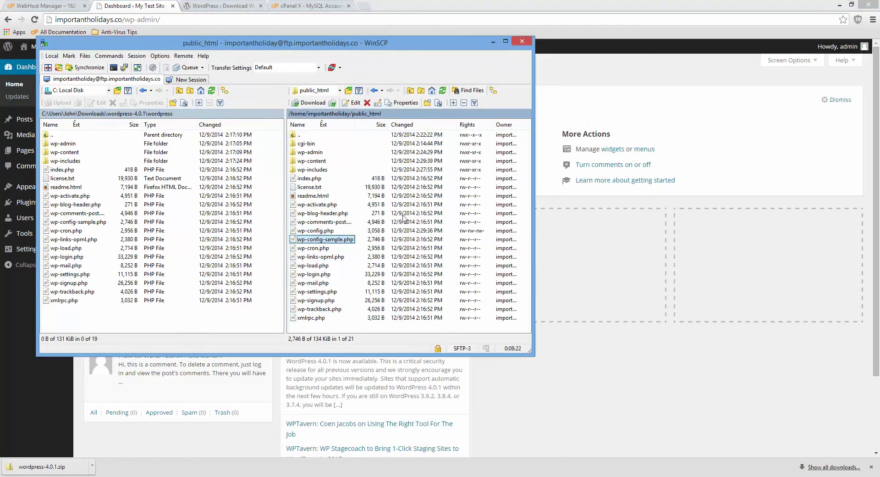
key(Delete)
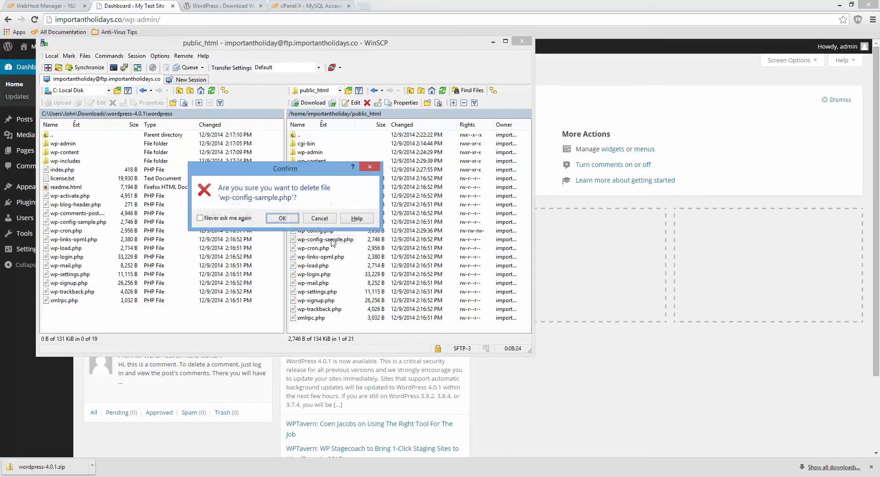
click(278, 218)
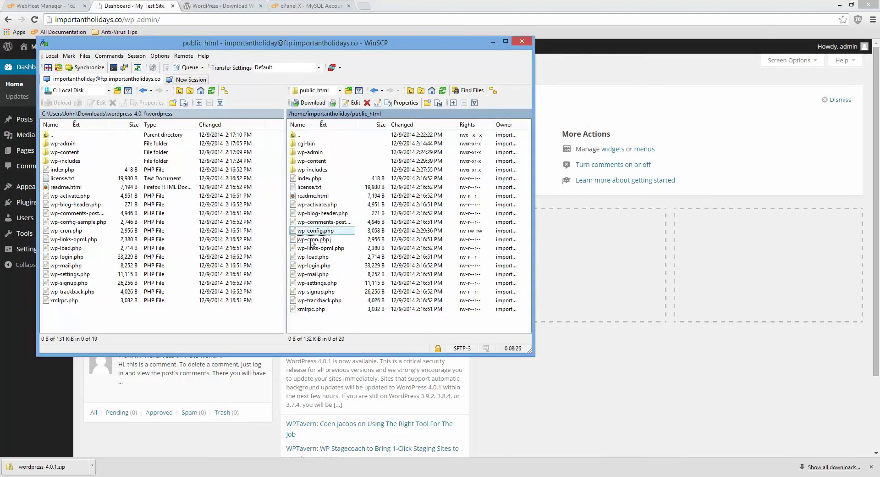
- Open the server's wp-config.php for editing in Notepad2
click(327, 231)
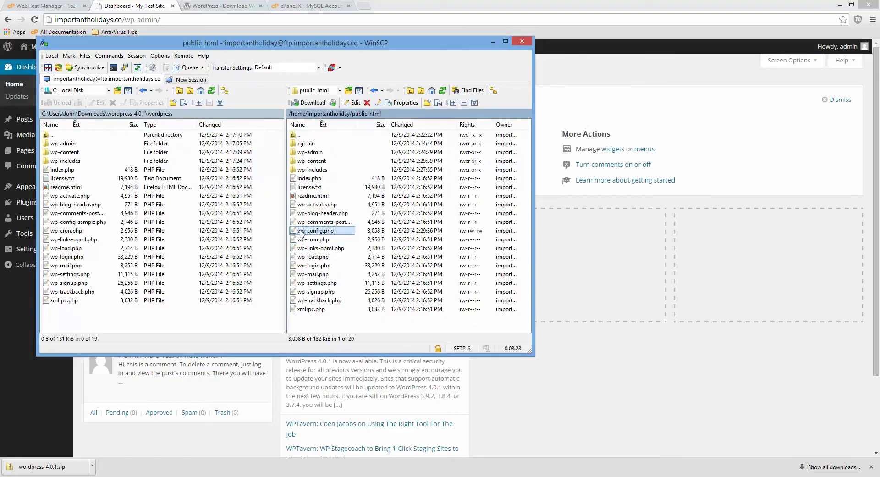
right_click(327, 232)
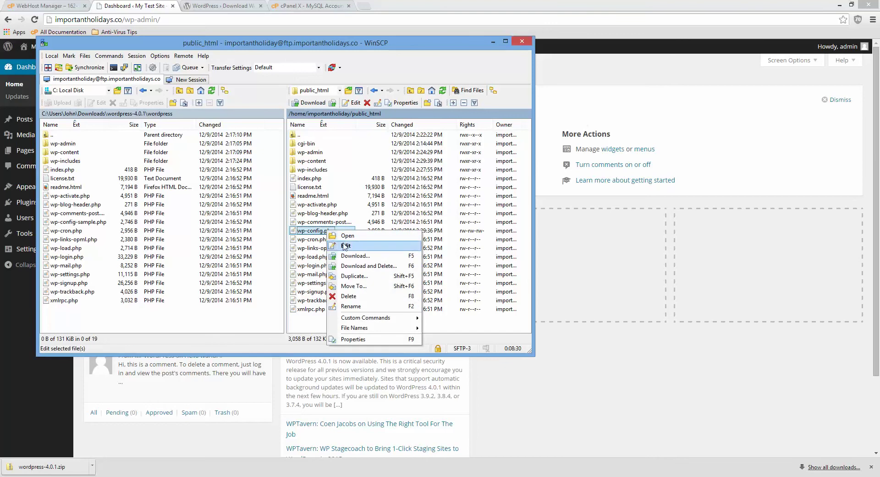
click(343, 242)
scroll(371, 265, down, 10)
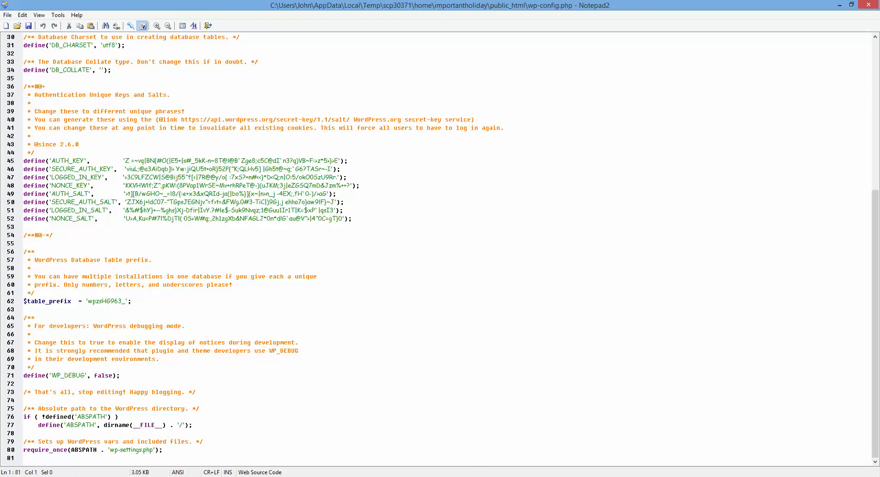
- Copy the define('WP_ALLOW_MULTISITE', true); line from the Notepad++ notes
key(alt+Tab)
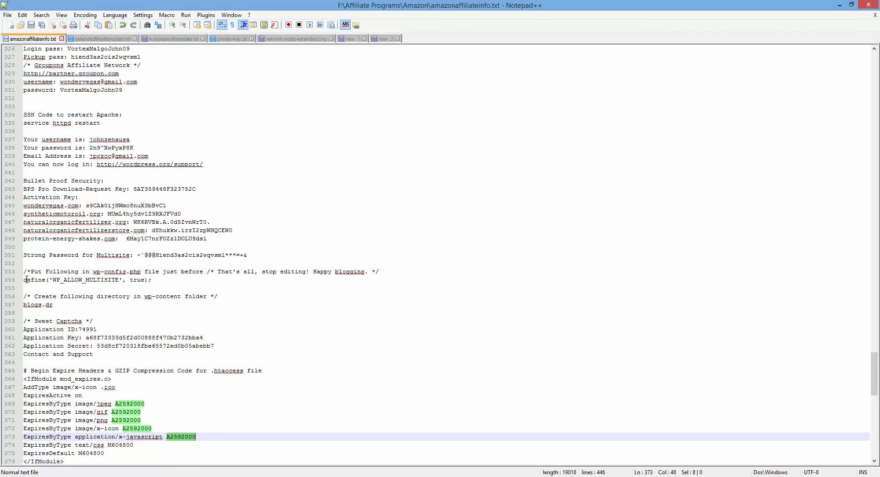
drag(23, 279, 156, 281)
right_click(128, 280)
click(148, 296)
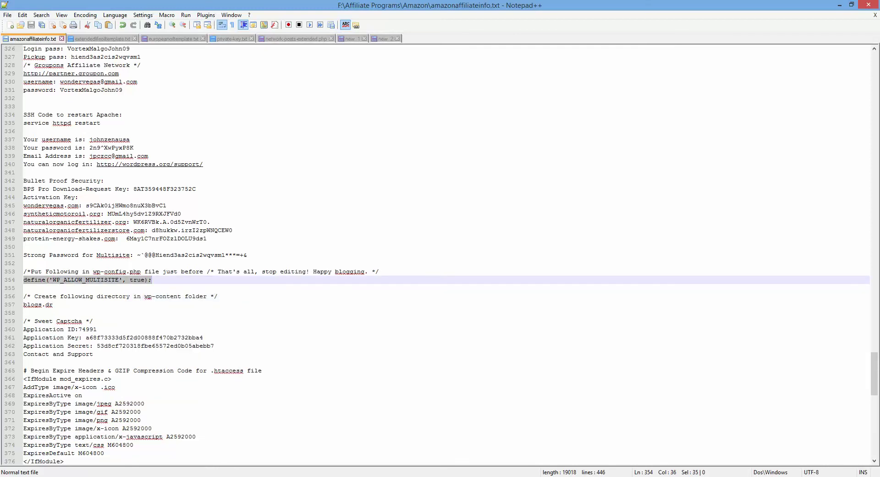
- Paste the WP_ALLOW_MULTISITE line after WP_DEBUG in wp-config.php and save it to the server
key(alt+Tab)
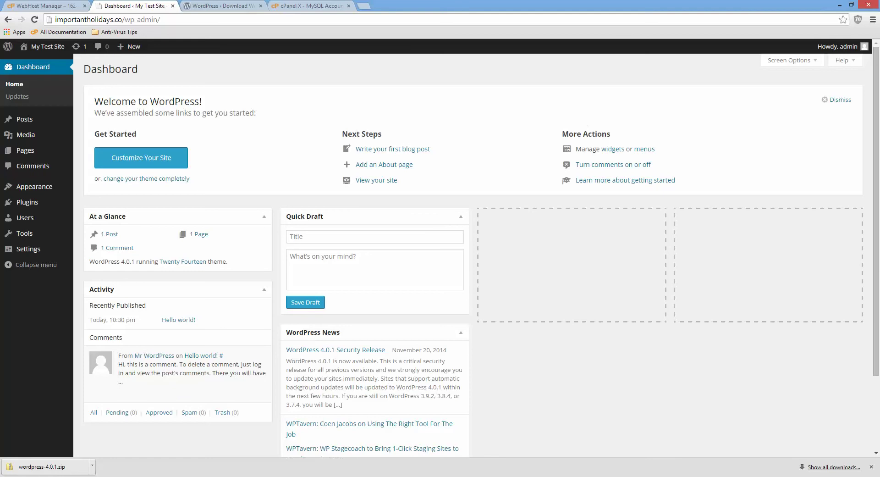
key(alt+Tab)
key(alt+Tab)
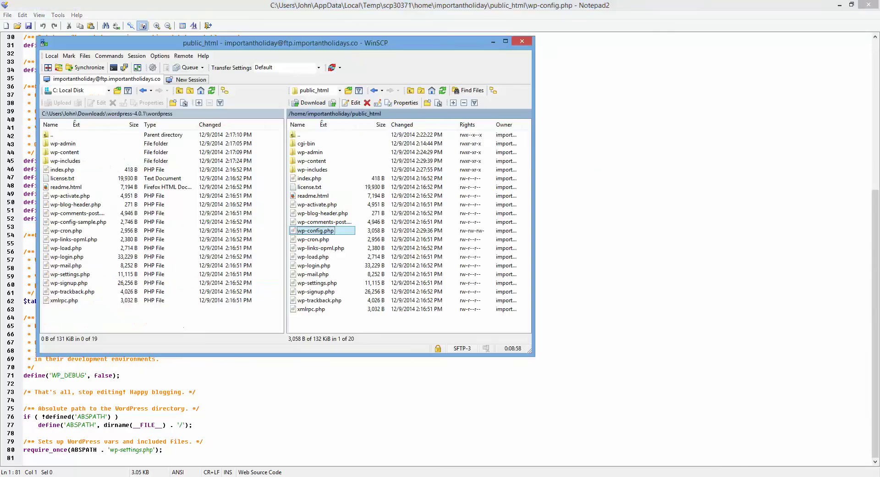
key(alt+Tab)
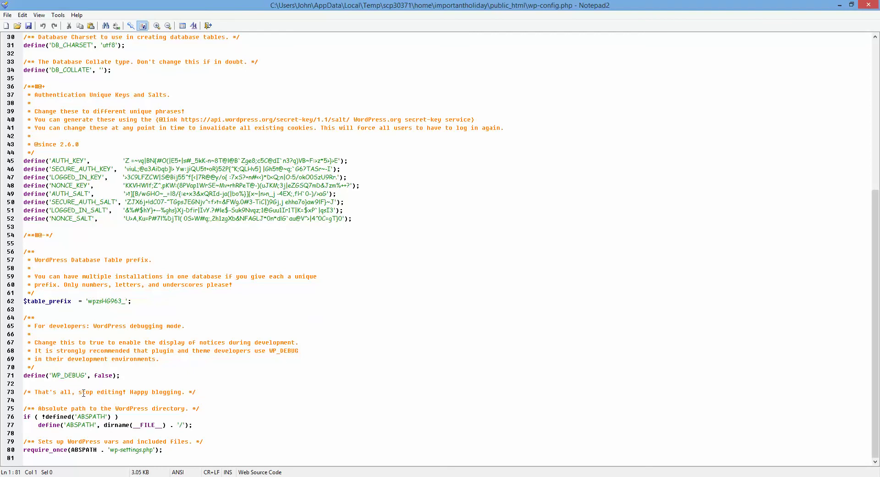
click(140, 376)
key(Return)
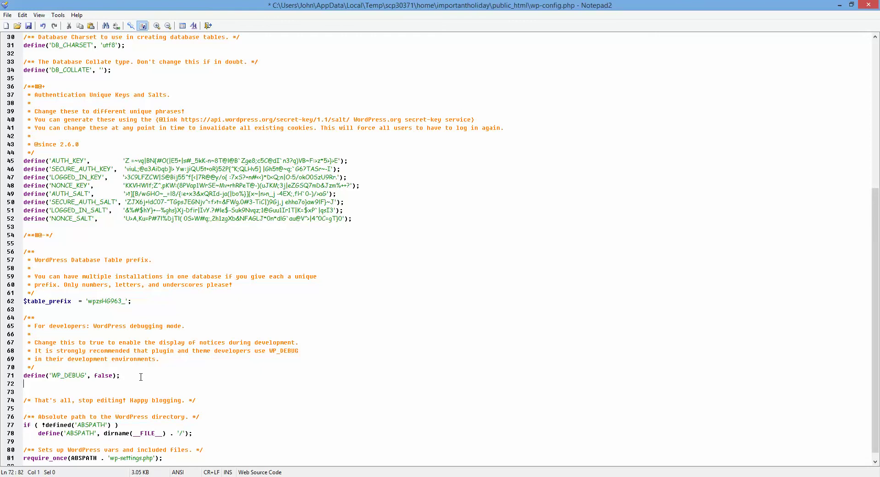
key(ctrl+v)
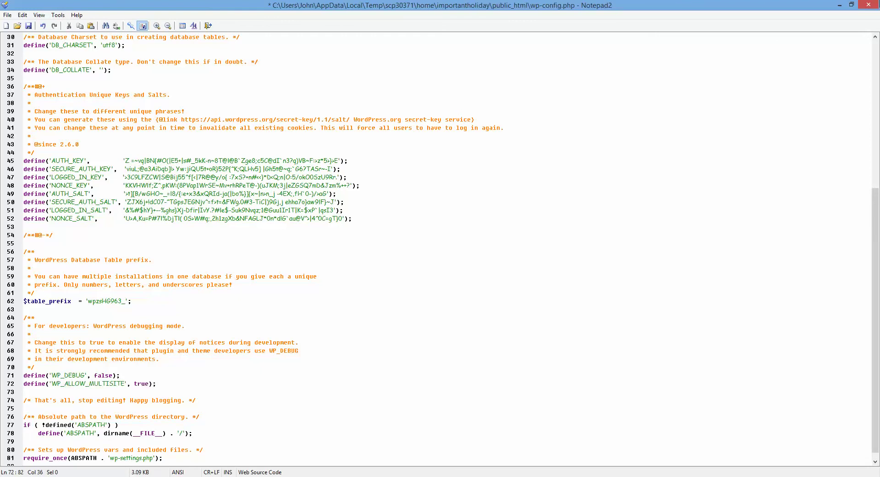
click(870, 5)
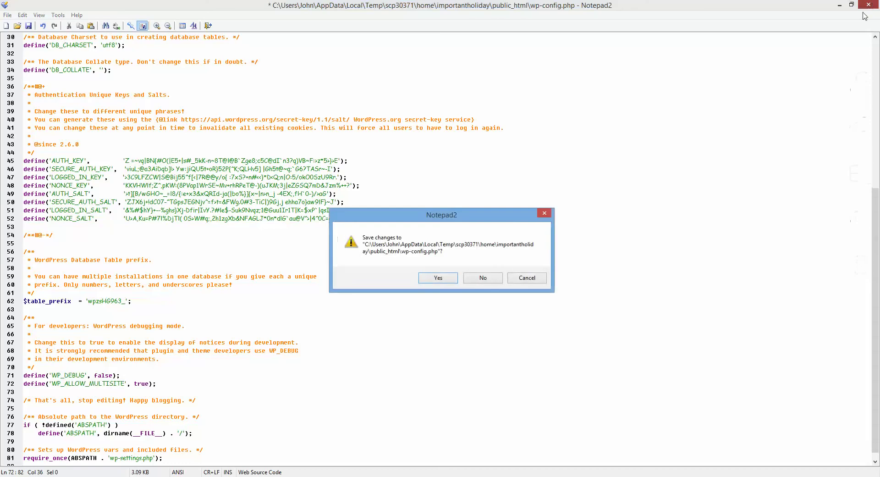
click(434, 278)
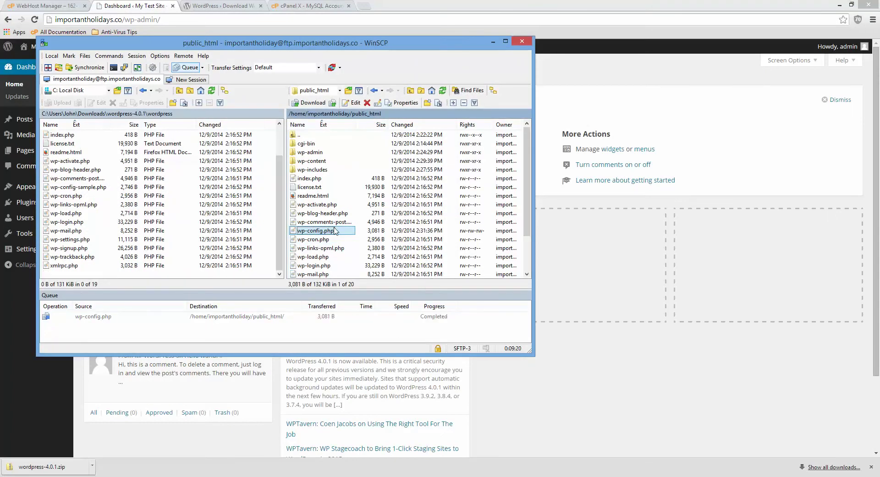
click(744, 114)
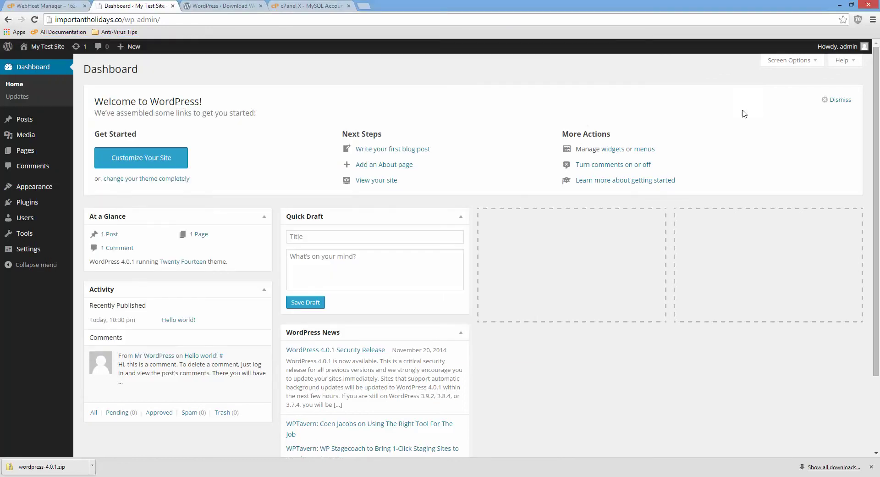
- Under Tools > Network Setup, choose sub-domain addresses and install the network
click(32, 234)
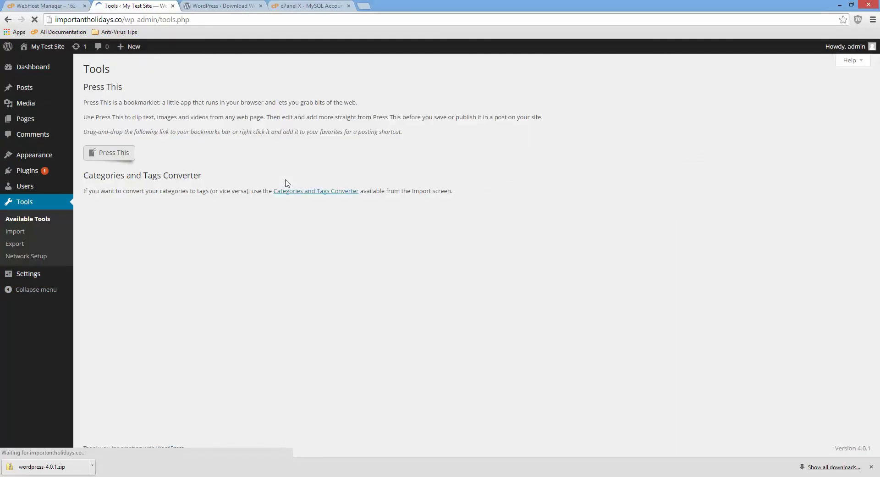
click(16, 256)
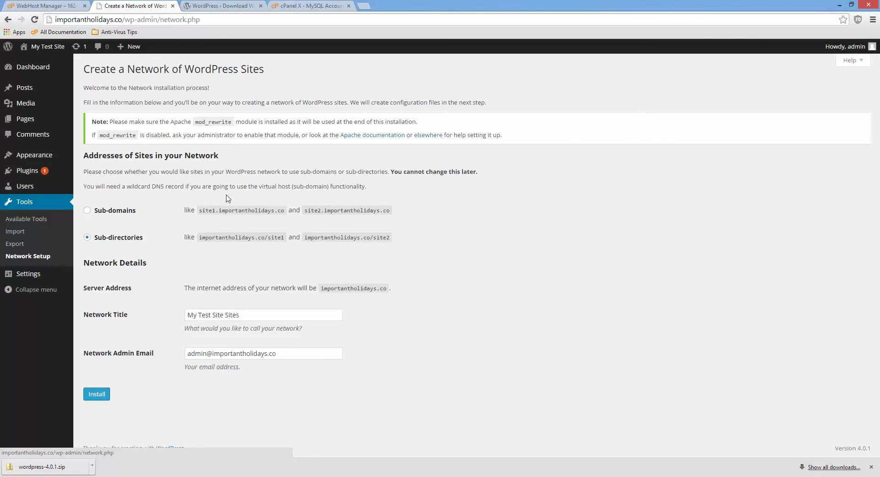
click(88, 213)
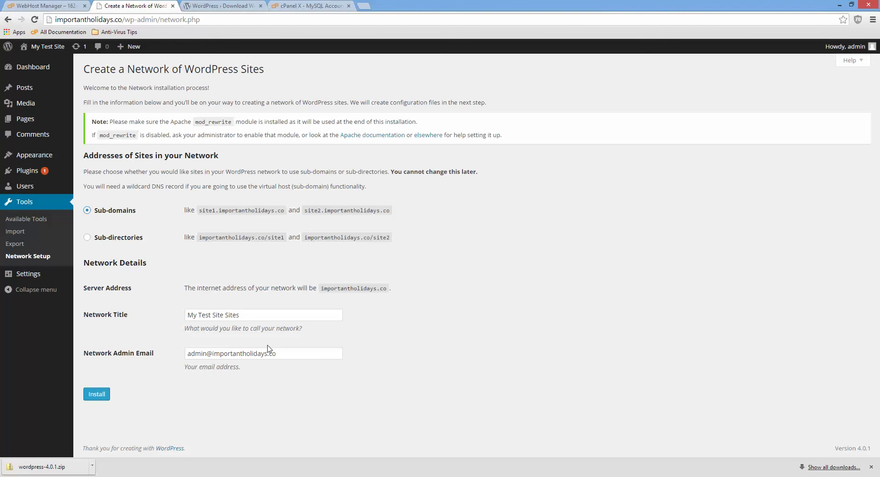
click(94, 393)
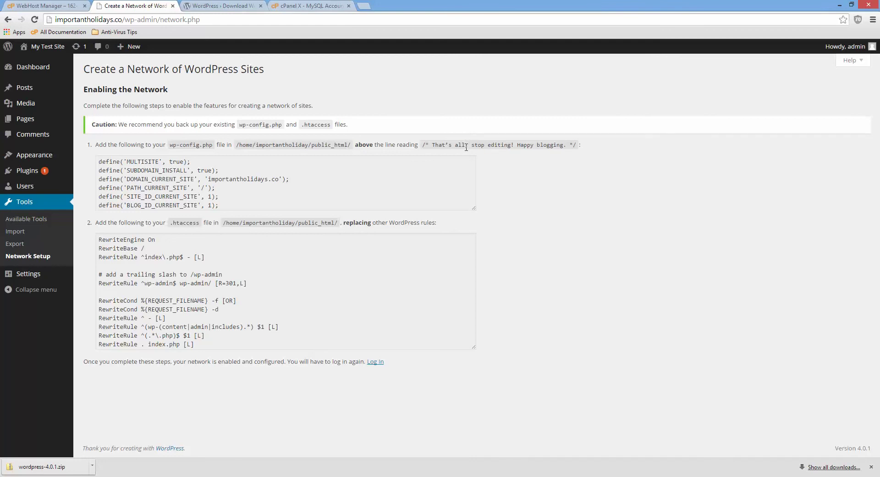
- Copy the six multisite define lines from the Network Setup instructions
drag(100, 161, 251, 205)
right_click(240, 184)
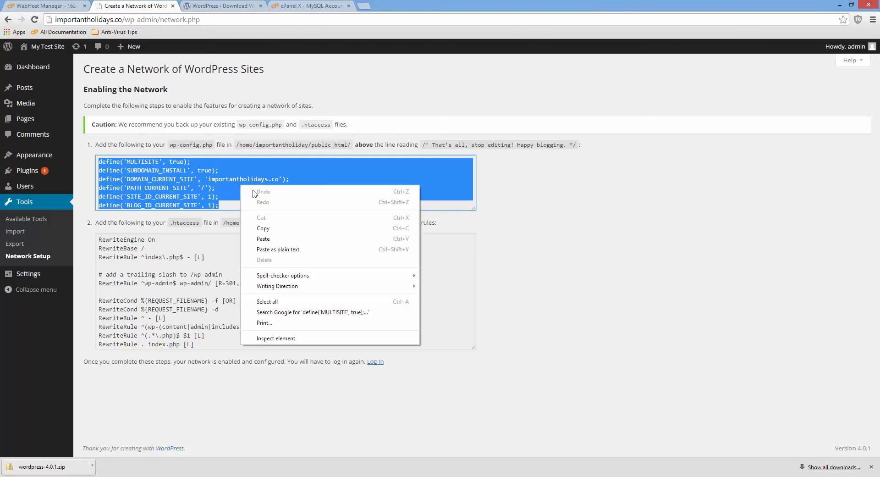
click(282, 228)
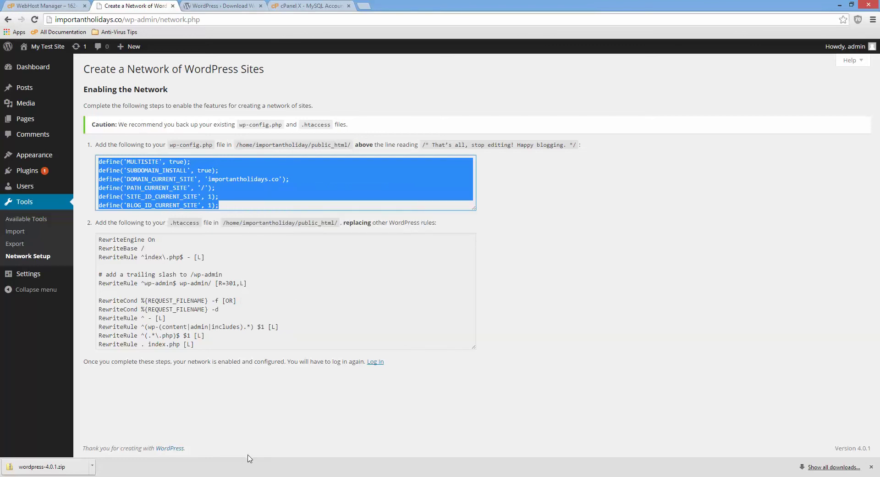
- Paste the six defines below WP_ALLOW_MULTISITE in wp-config.php and save it to the server
key(alt+Tab)
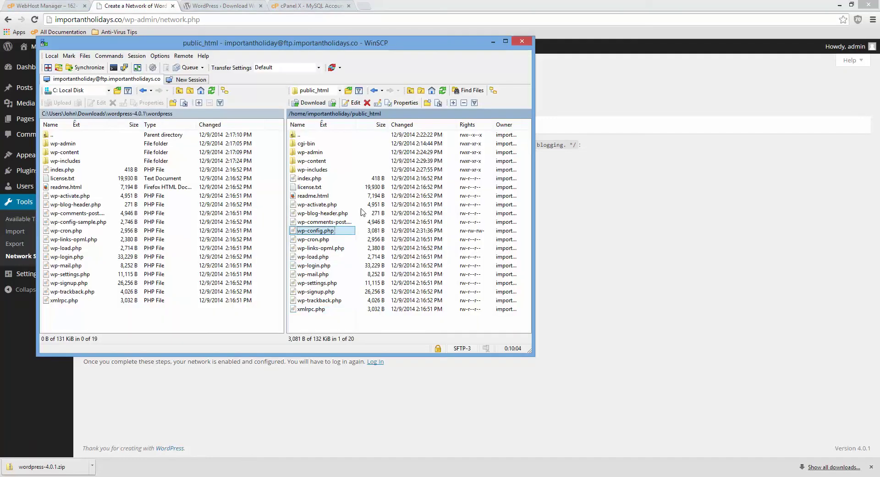
right_click(329, 232)
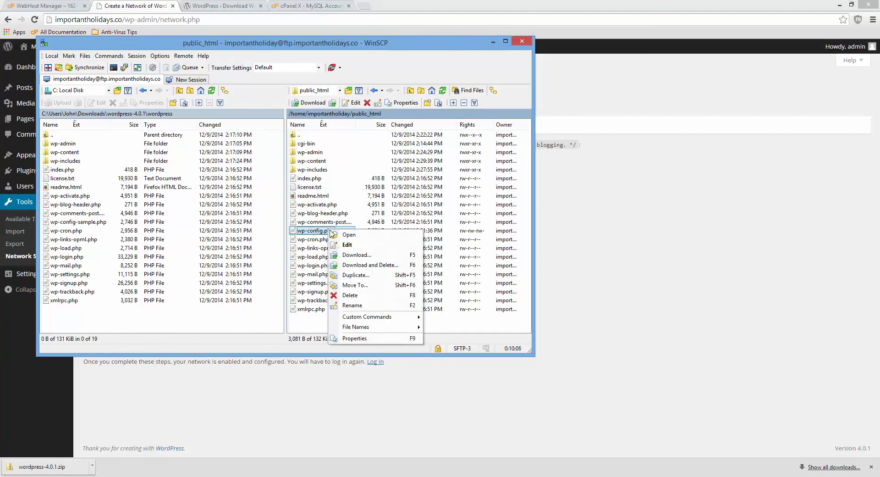
click(346, 243)
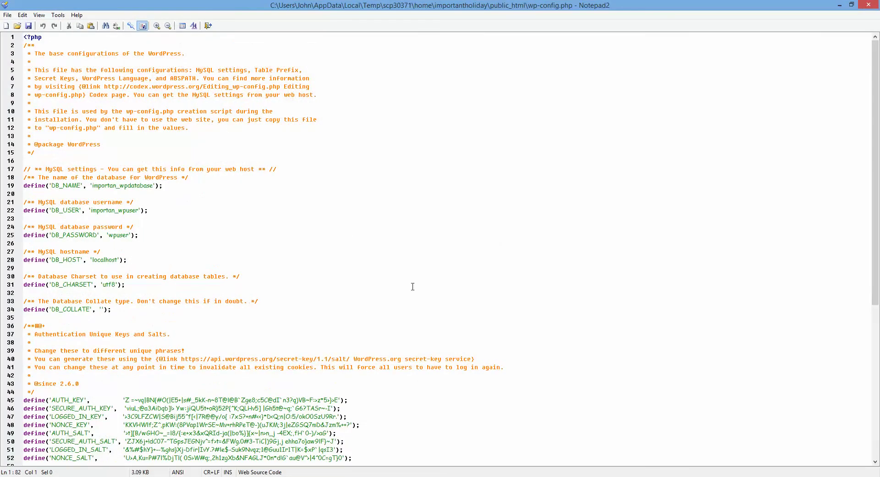
scroll(412, 286, down, 10)
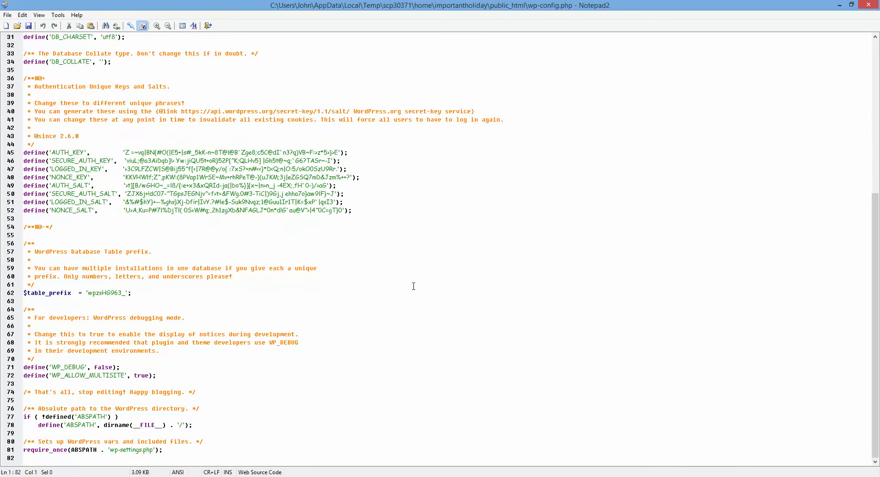
click(168, 376)
key(Return)
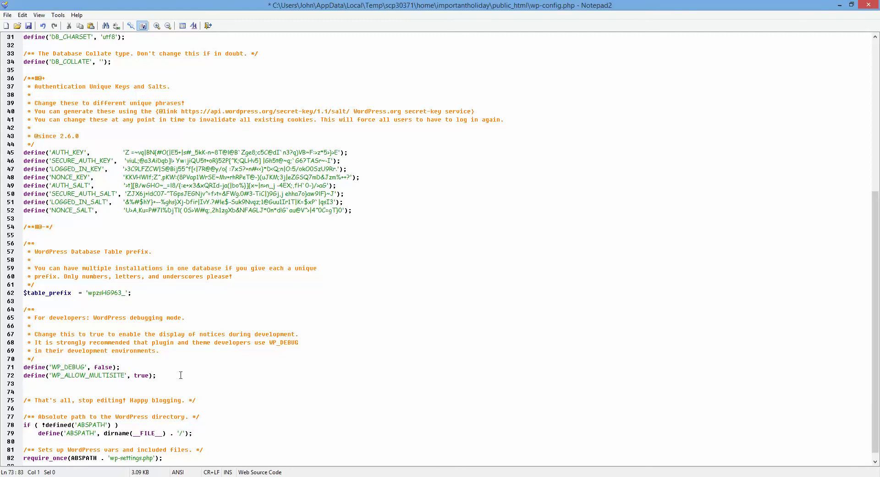
key(ctrl+v)
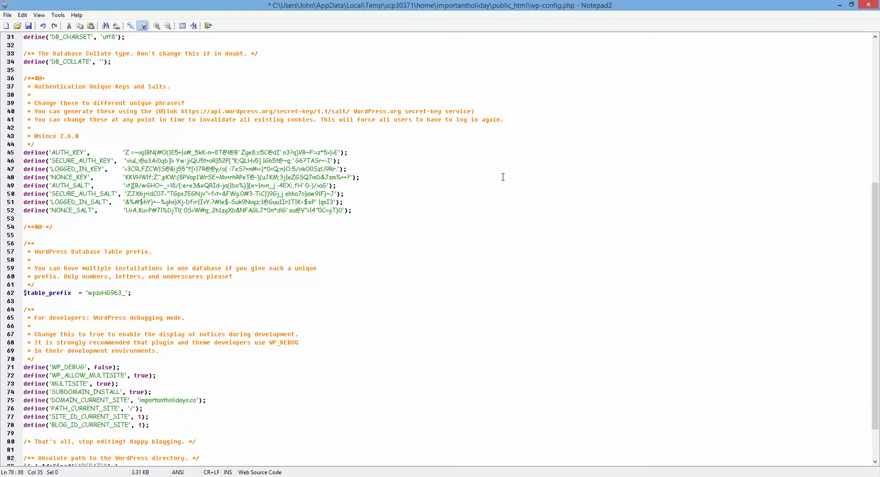
click(867, 5)
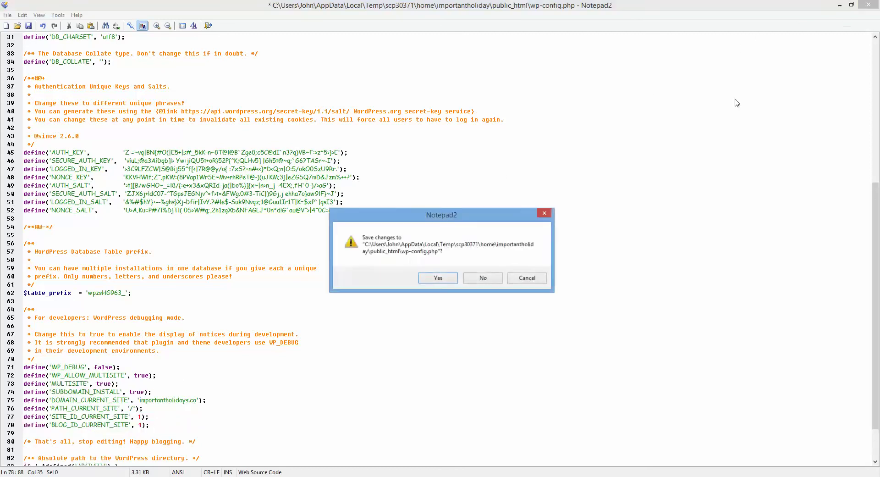
click(437, 277)
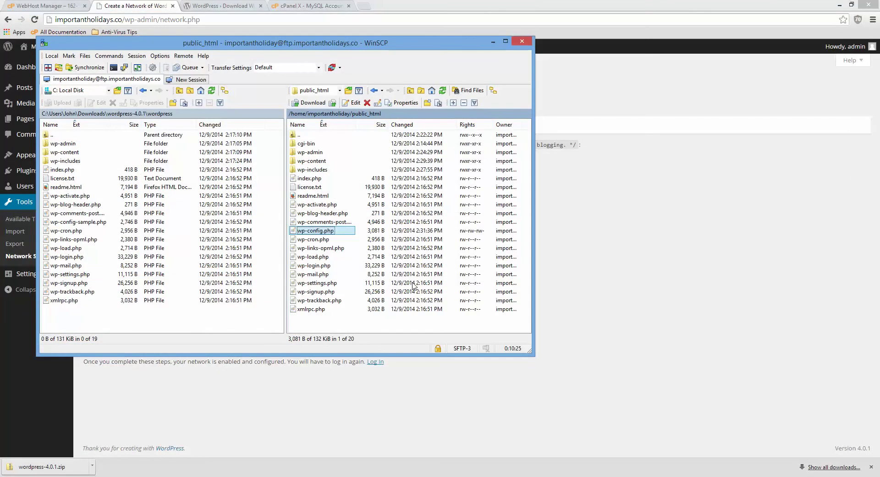
click(677, 183)
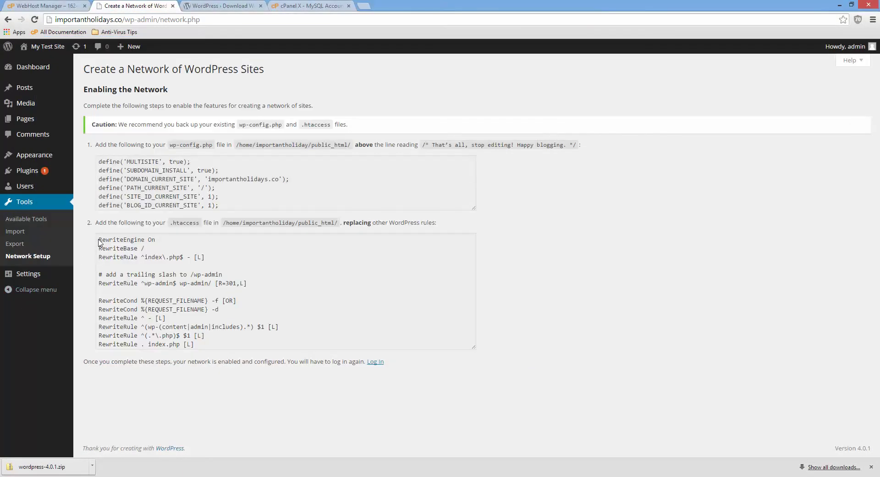
- Copy the multisite rewrite rules and open the server's .htaccess for editing in WinSCP
drag(99, 240, 233, 345)
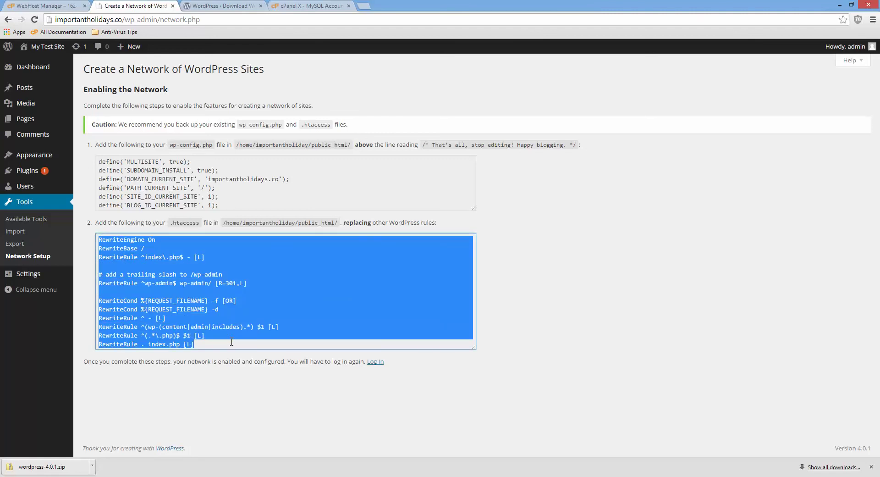
right_click(319, 258)
click(353, 300)
key(alt+Tab)
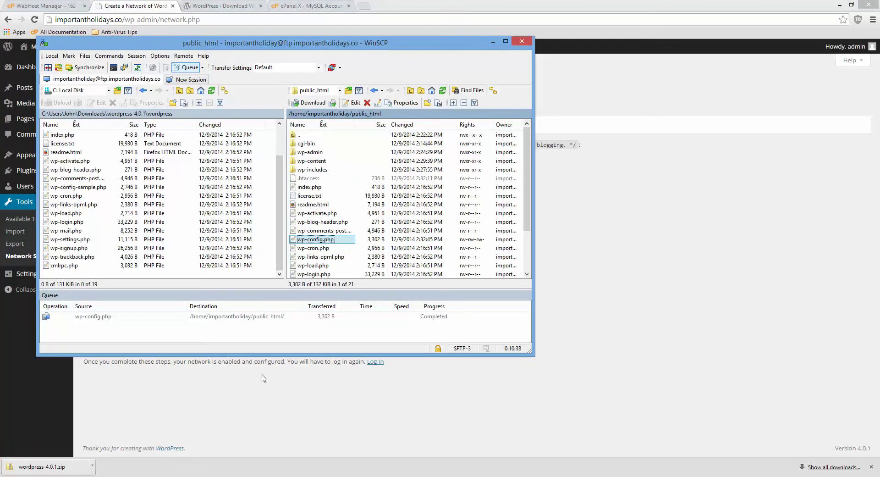
click(308, 179)
right_click(311, 179)
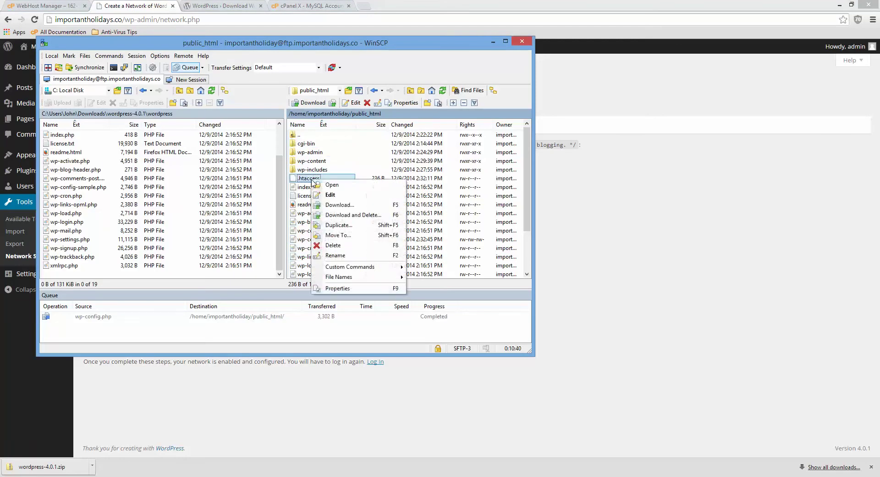
click(327, 195)
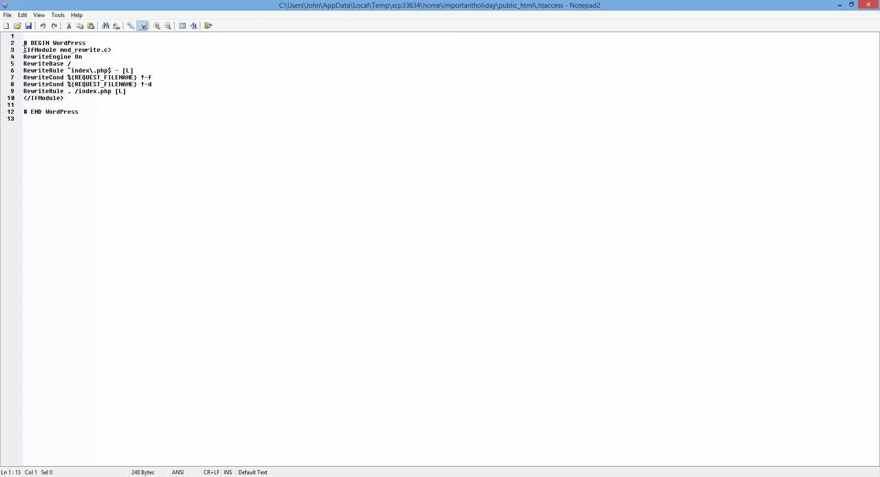
- Replace the old IfModule block in .htaccess with the copied rules, save, and go to login
drag(25, 48, 65, 98)
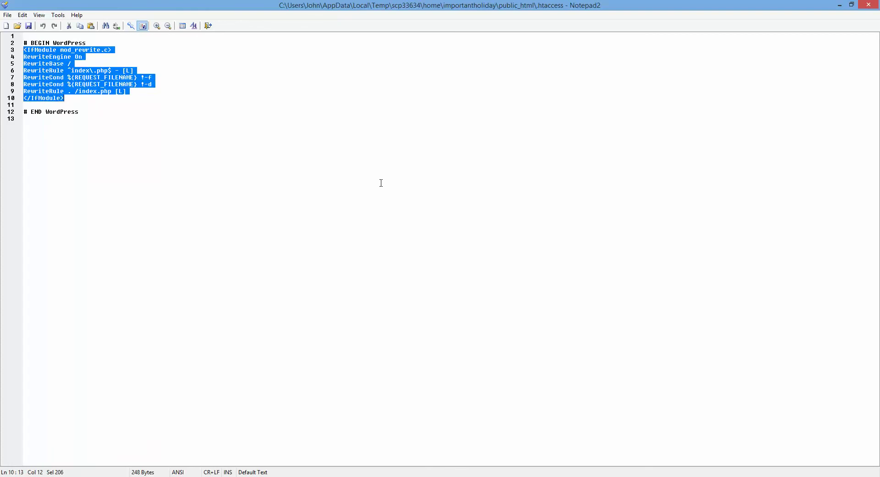
key(Delete)
key(Delete)
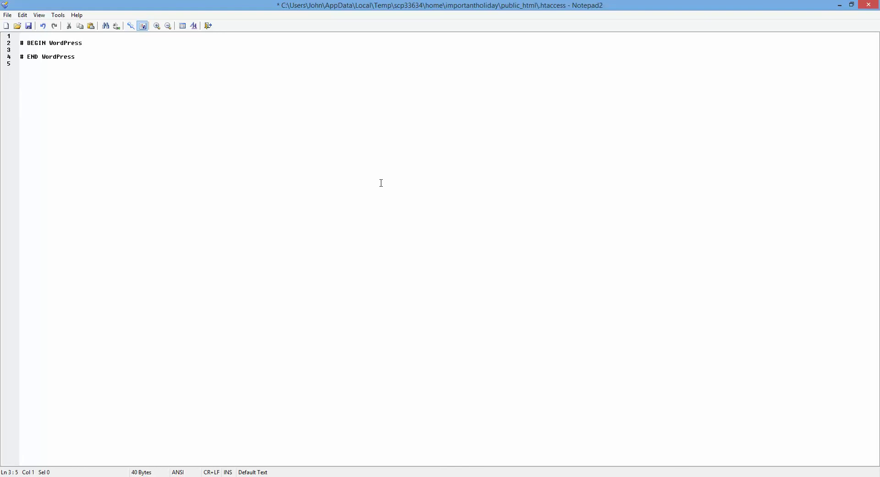
key(ctrl+v)
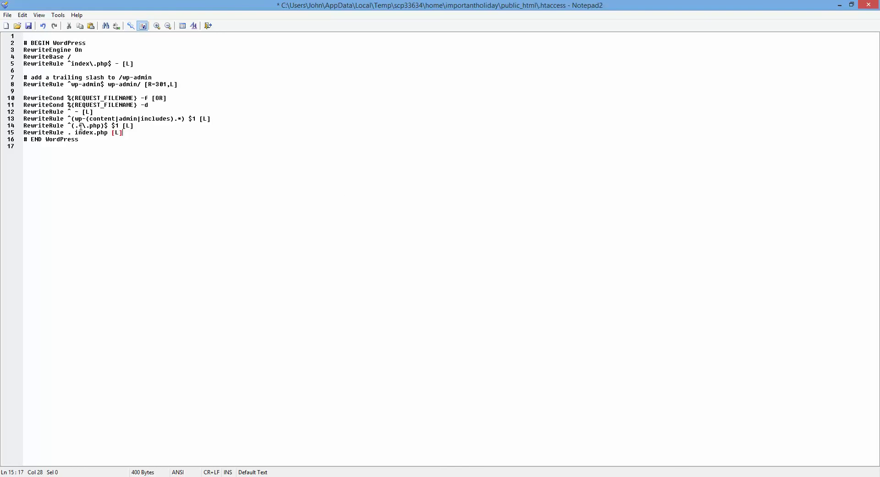
click(868, 5)
click(447, 278)
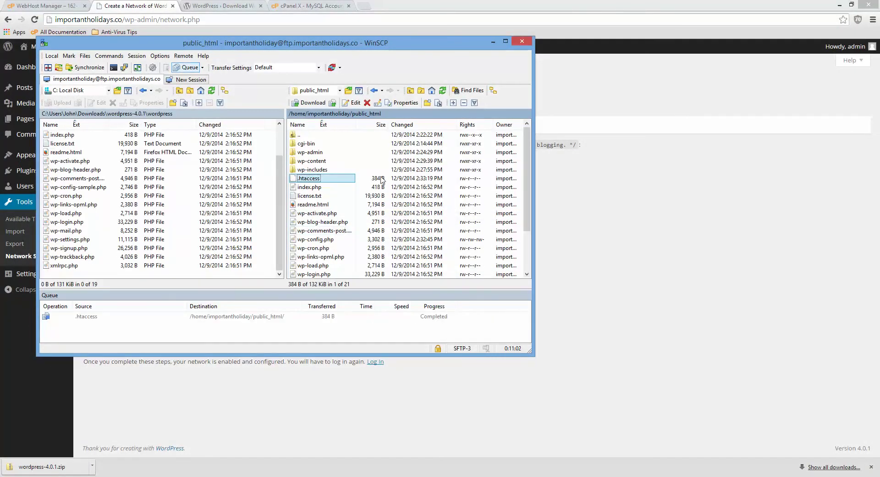
click(583, 207)
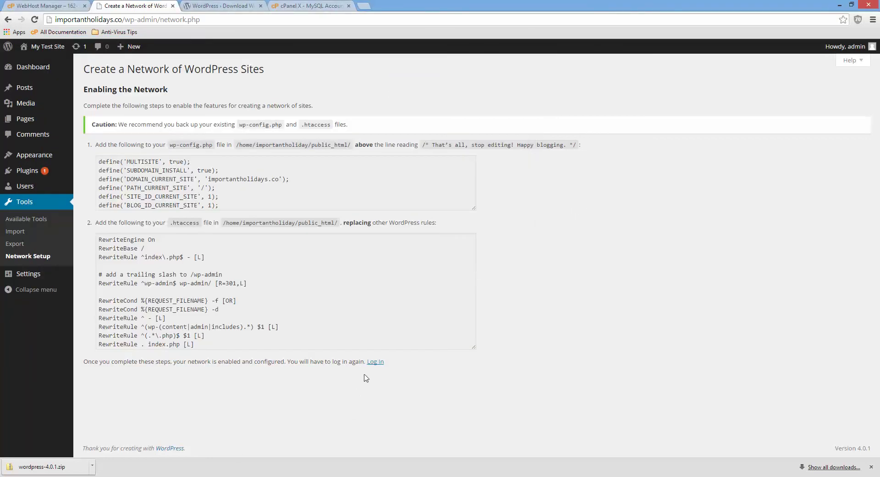
click(374, 362)
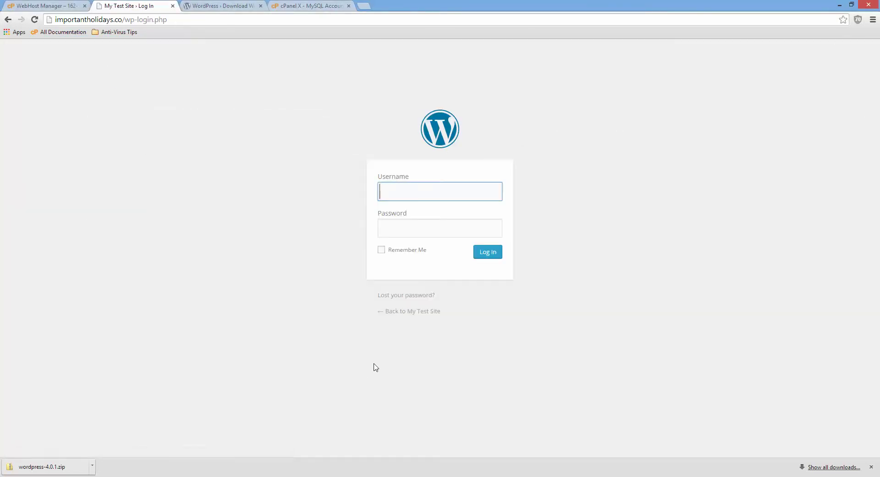
- Sign in as admin with the account password, correcting the mistyped username first
text(amdin)
key(Tab)
text(••)
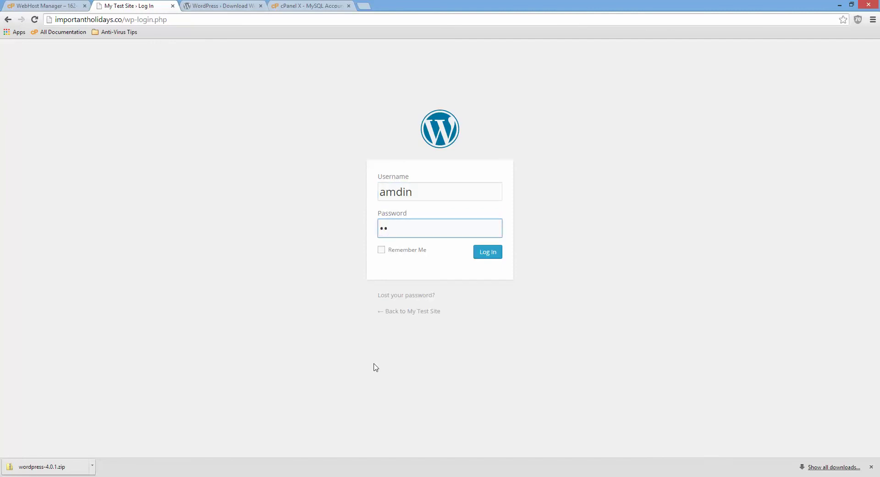
text(••••)
key(shift+Tab)
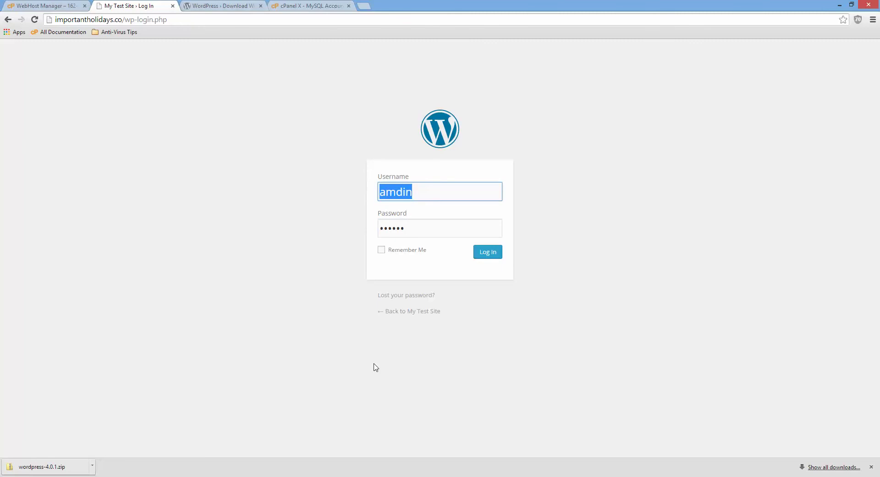
text(admin)
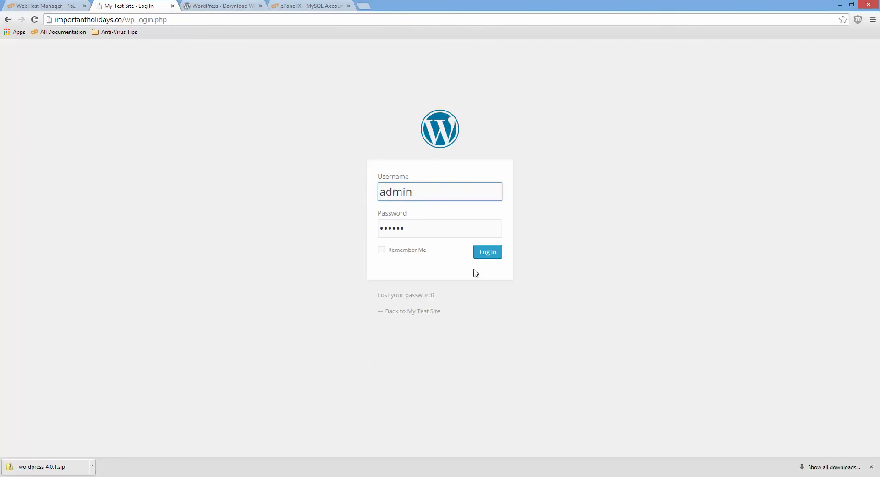
click(485, 252)
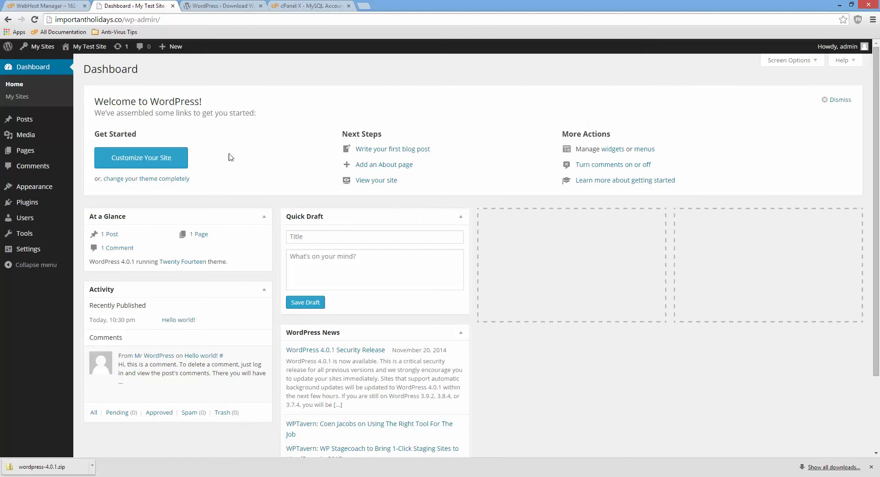
- From My Sites > Network Admin, view All Sites and start Add New
mouse_move(34, 49)
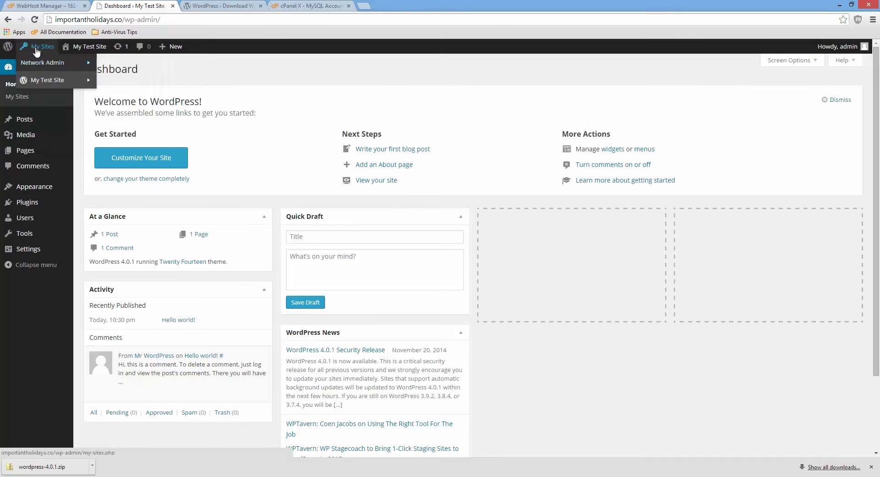
mouse_move(44, 64)
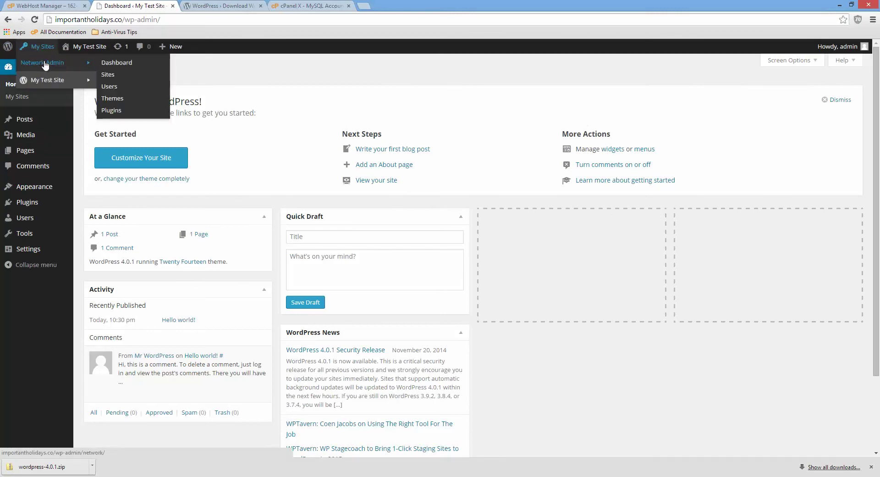
click(110, 58)
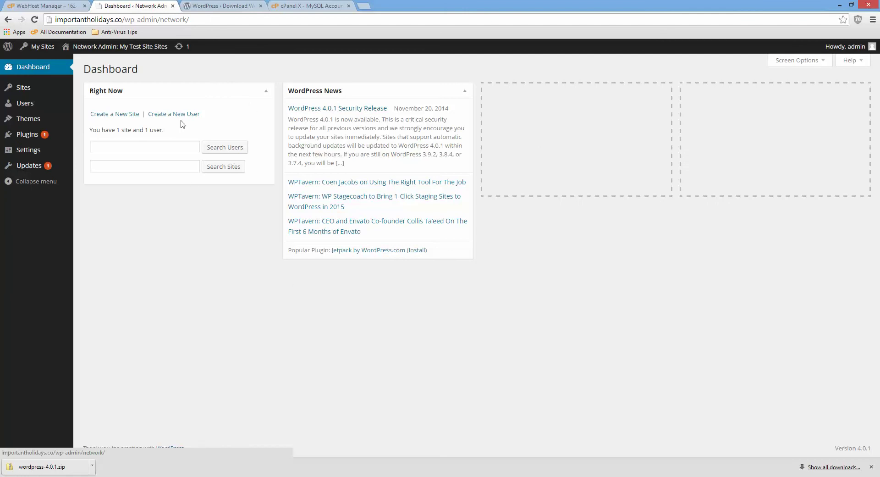
mouse_move(28, 88)
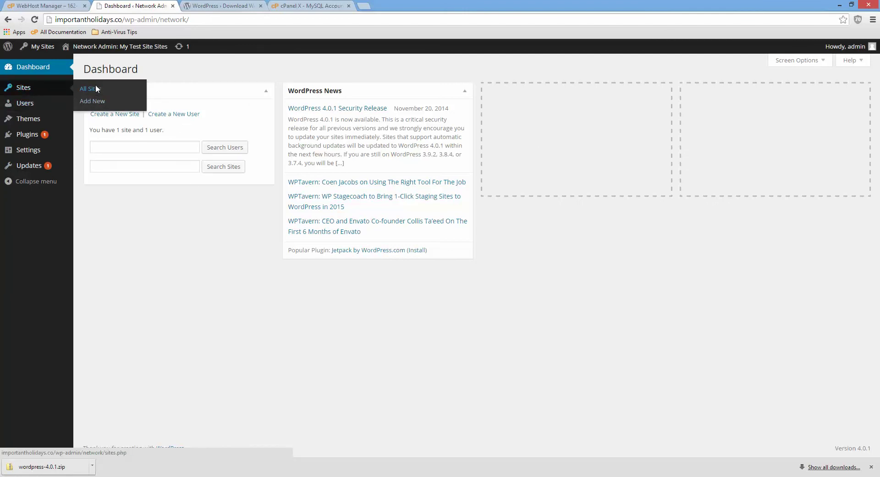
click(91, 88)
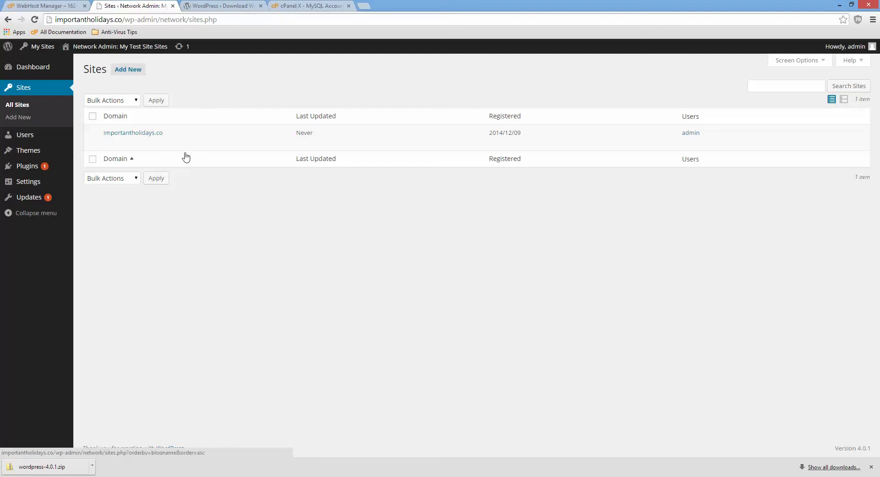
mouse_move(110, 132)
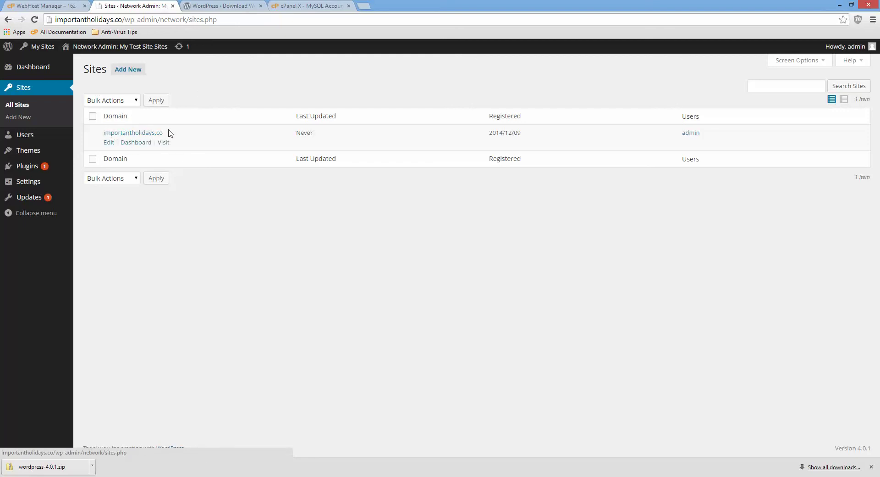
click(129, 69)
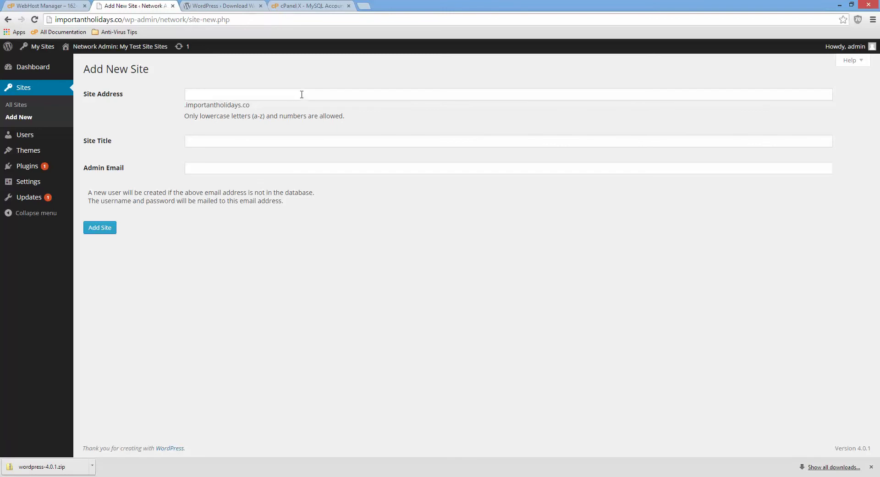
- Add site address 'christmas' titled 'Christmas Holidays' with the site admin's e-mail
click(301, 94)
text(christmas)
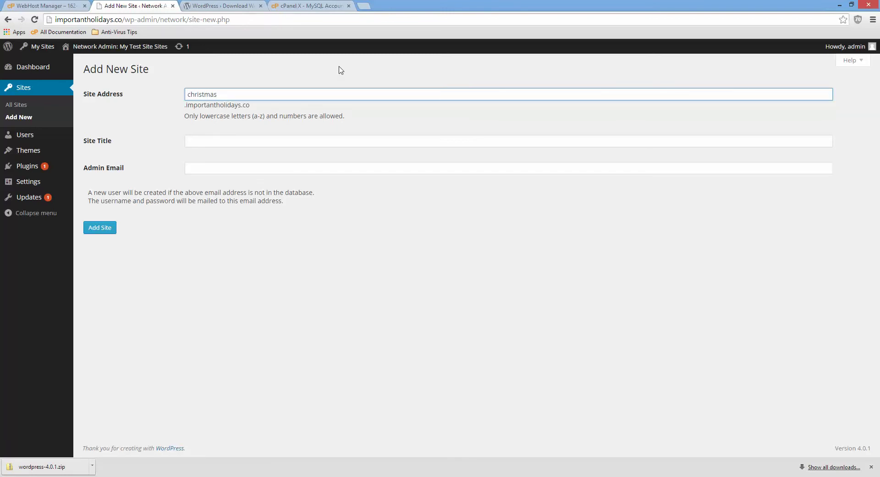
click(375, 142)
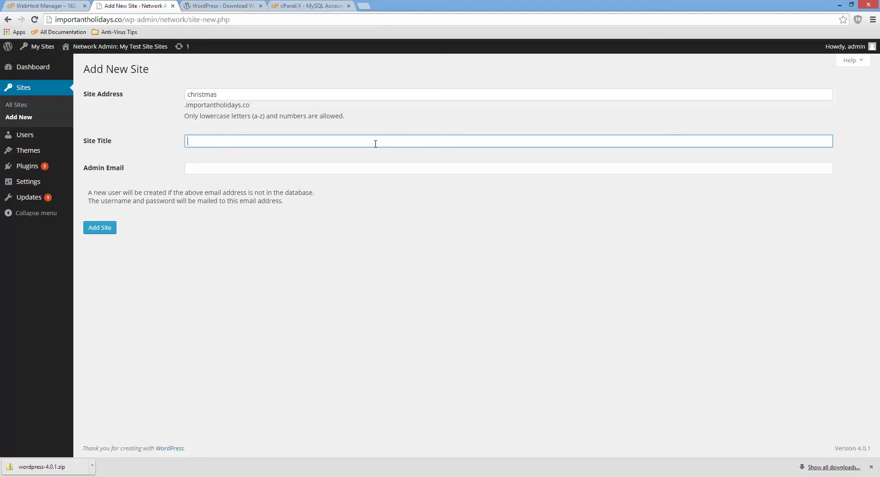
text(mas Holidays)
click(396, 171)
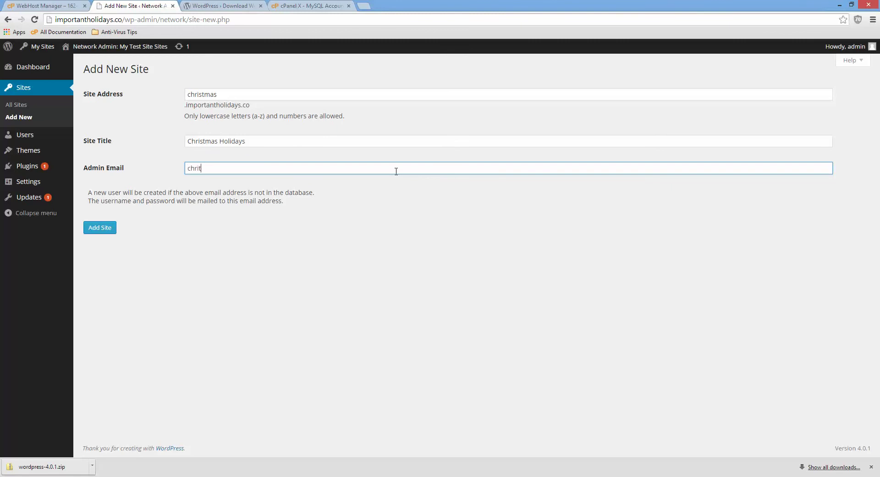
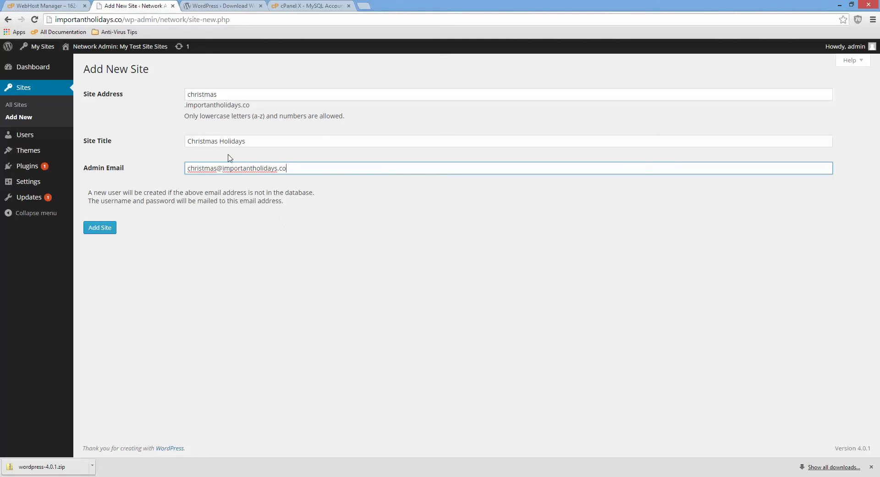
click(96, 229)
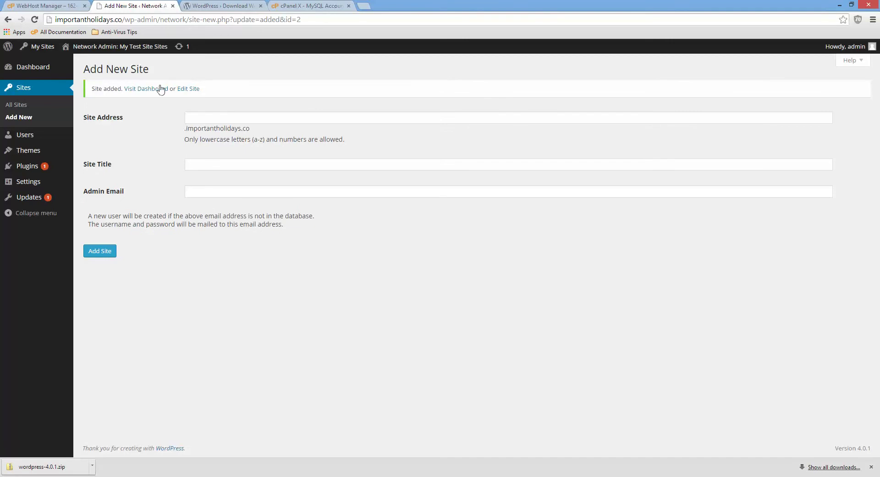
- Visit the christmas site's dashboard and Plugins, then list all sites from Network Admin
click(157, 90)
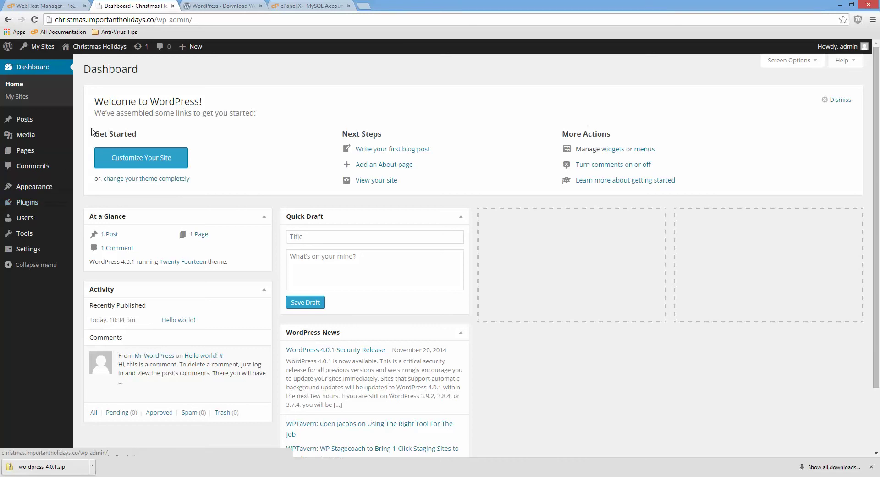
click(27, 202)
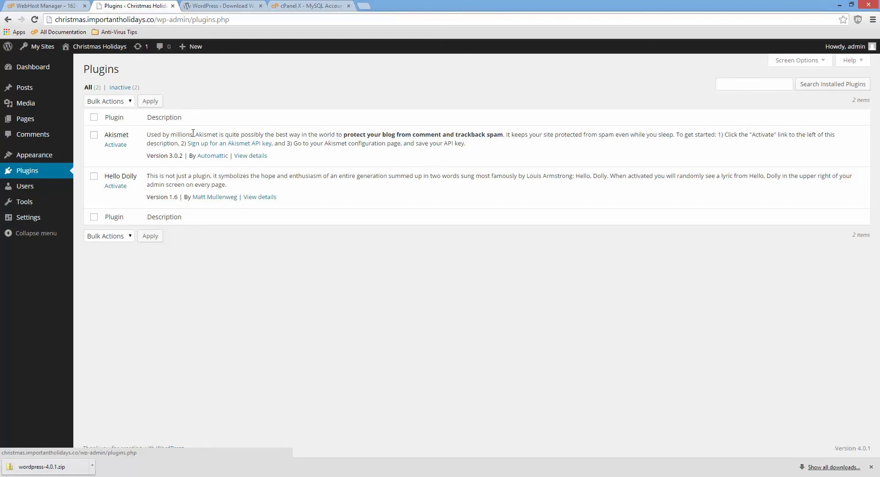
mouse_move(37, 46)
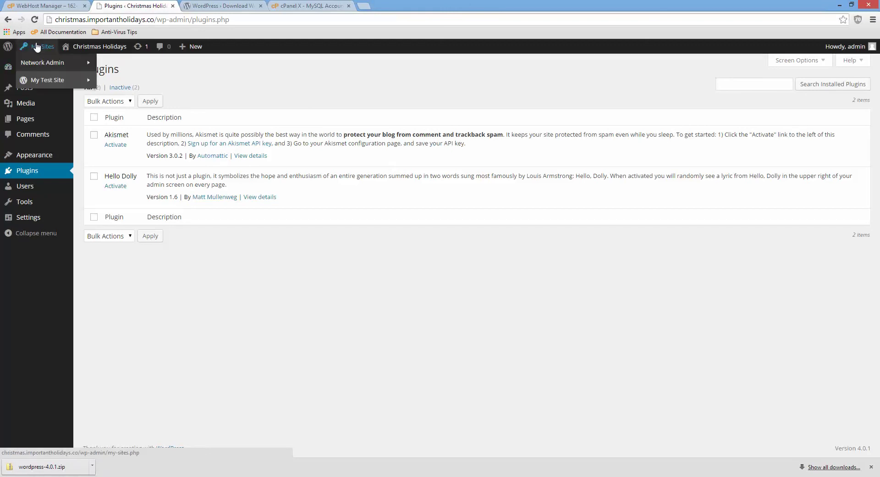
click(42, 61)
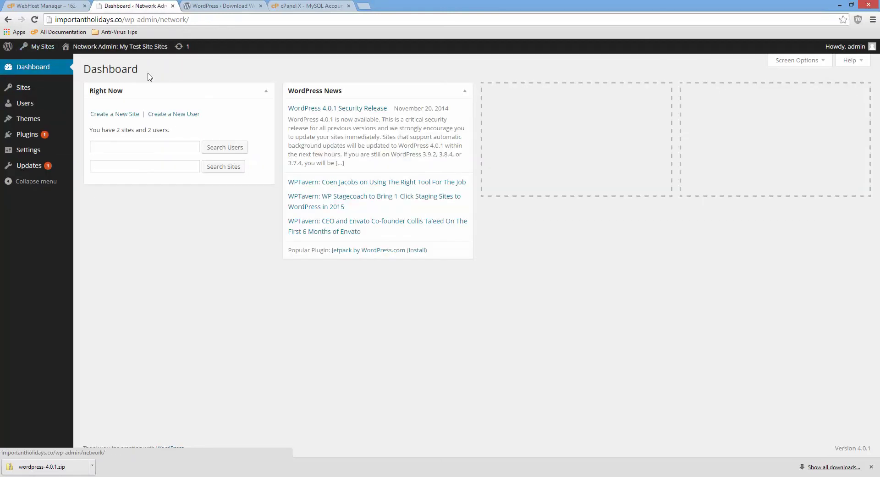
mouse_move(38, 123)
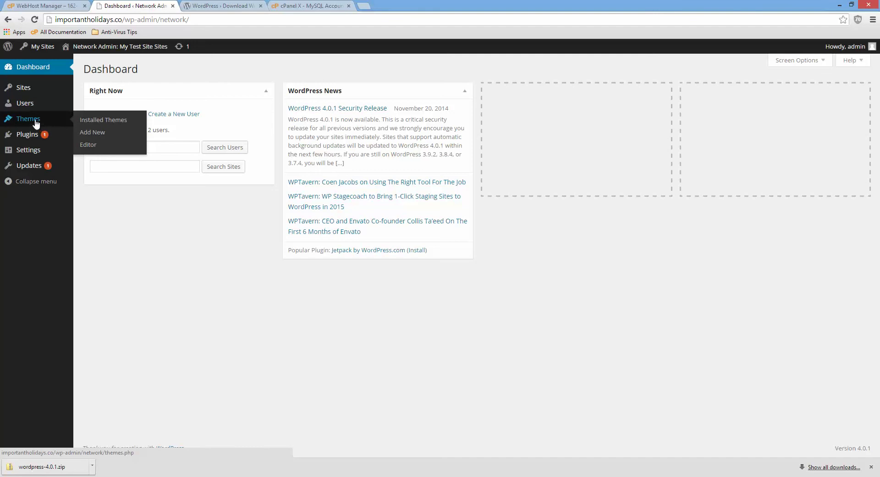
click(26, 85)
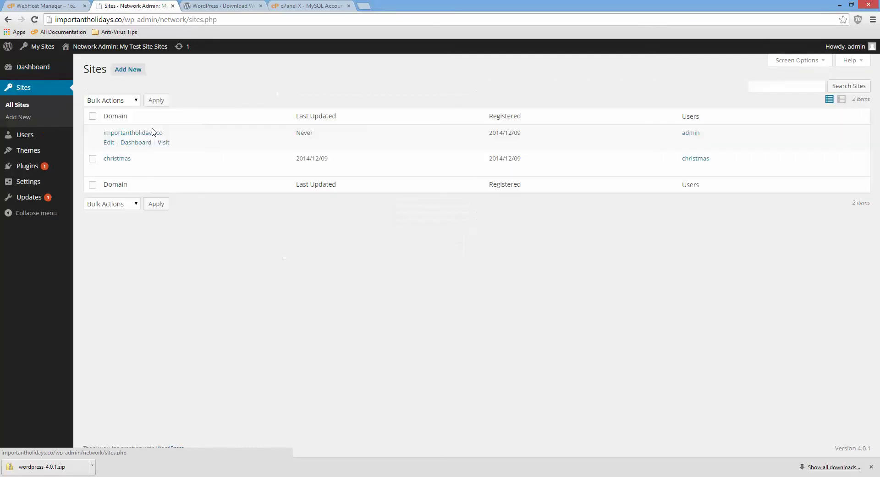
- Check the importantholidays.co site settings, then the christmas site's Themes tab
click(108, 143)
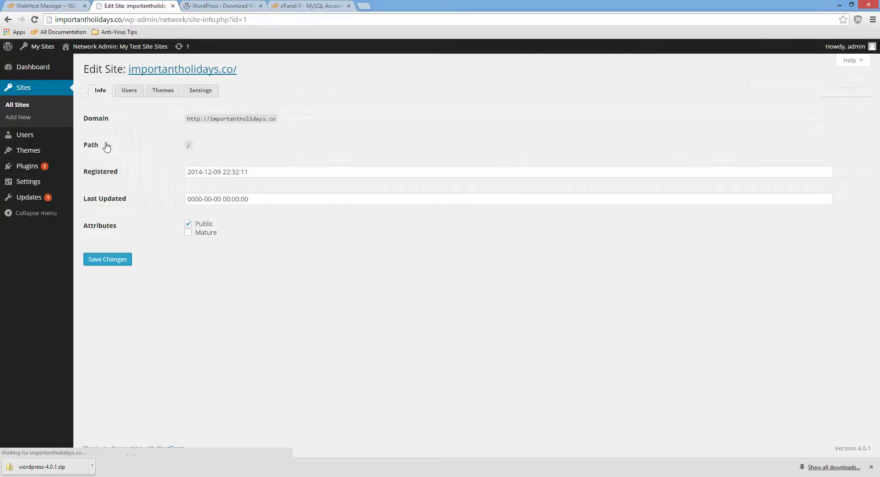
click(8, 19)
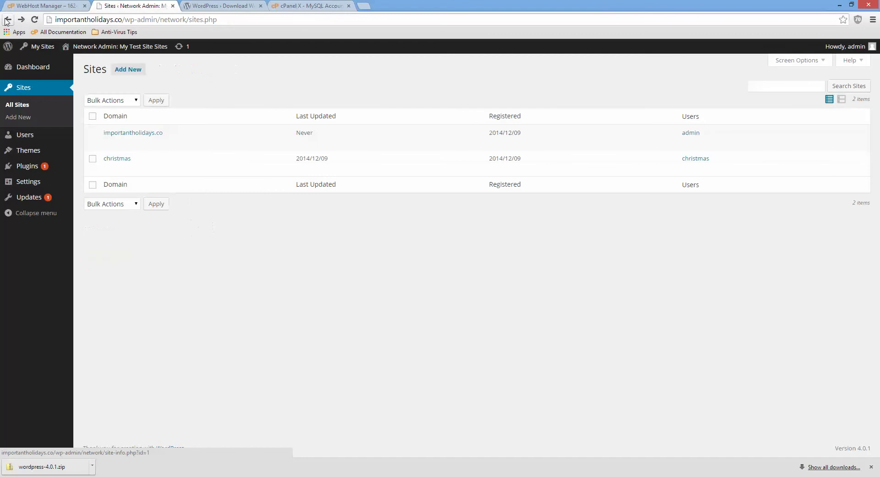
click(109, 168)
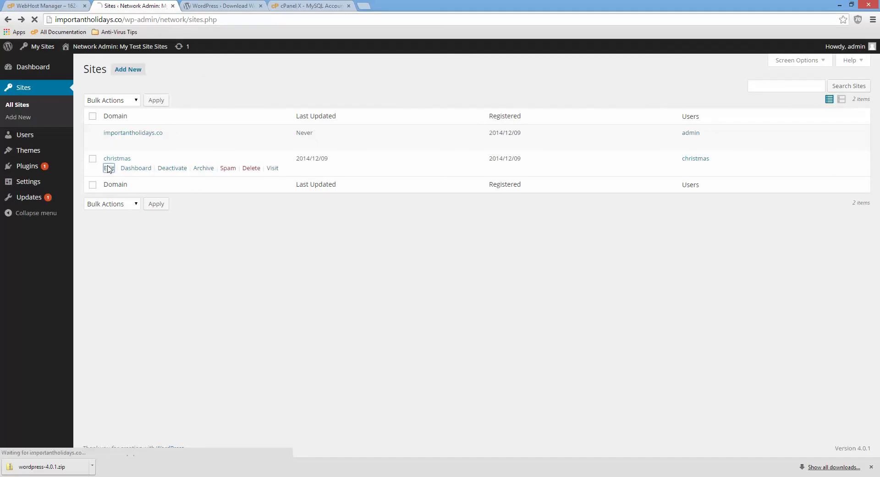
click(160, 92)
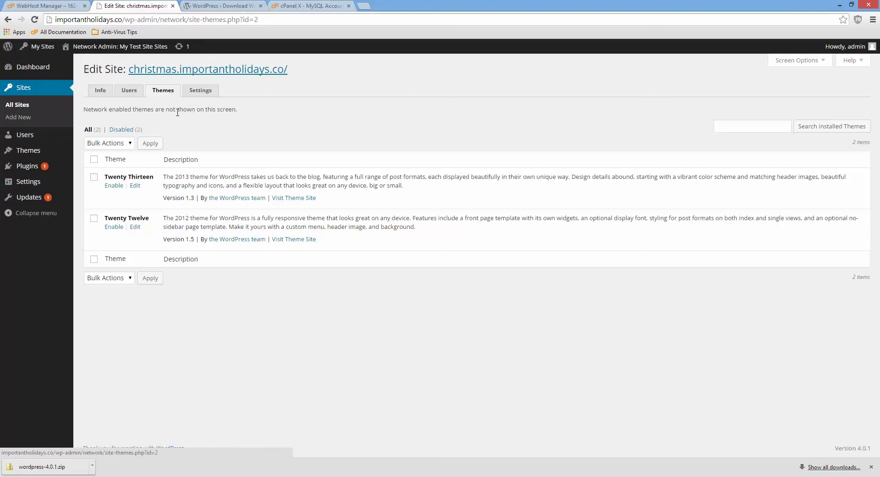
- Visit the christmas front page, review its Appearance > Themes, then return to Network Admin
click(171, 71)
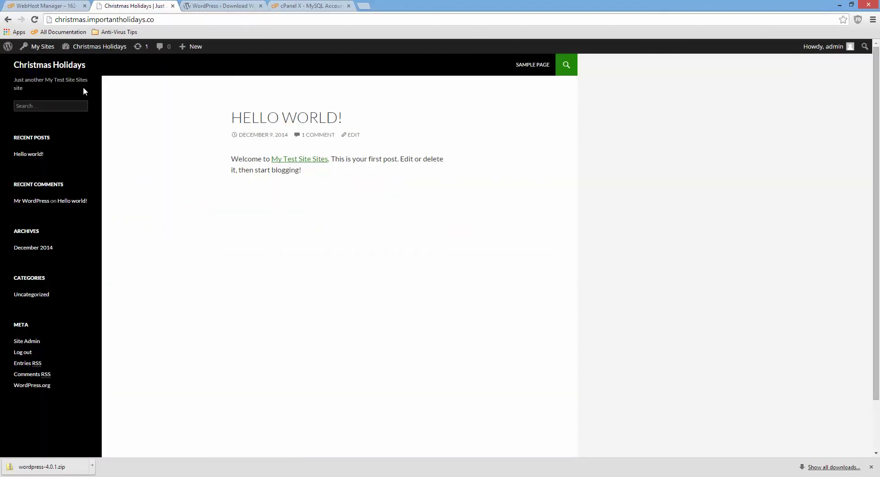
mouse_move(100, 48)
click(87, 64)
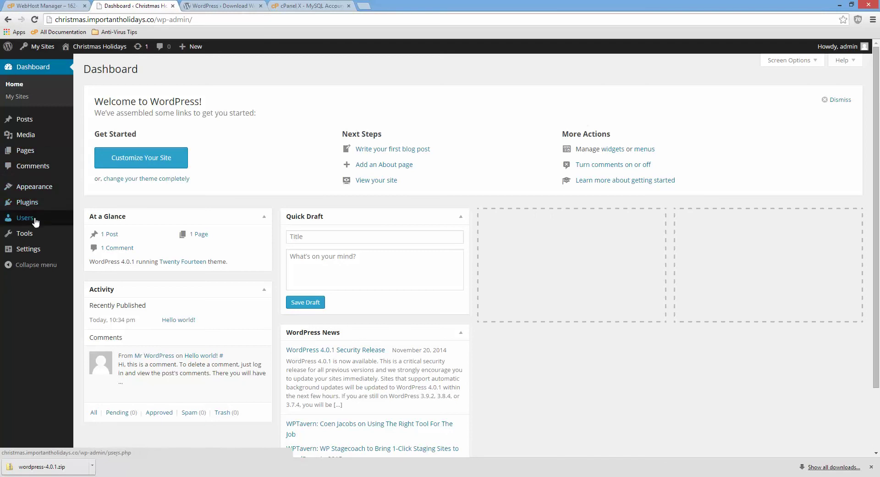
mouse_move(39, 188)
click(94, 188)
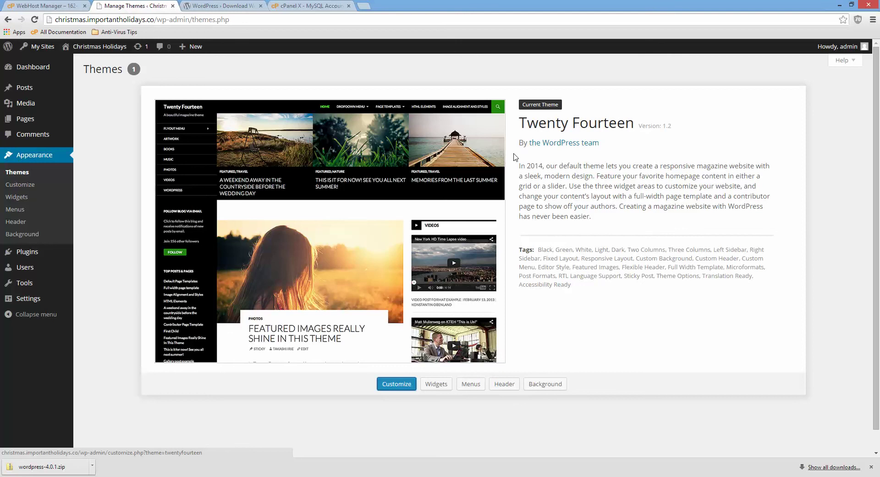
click(32, 61)
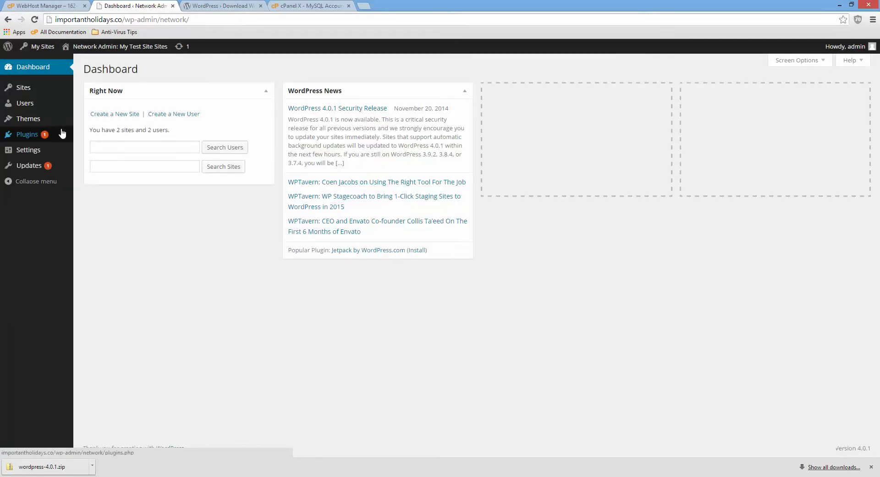
- Select Twenty Thirteen and Twenty Twelve in the network Themes list and open Bulk Actions
mouse_move(25, 119)
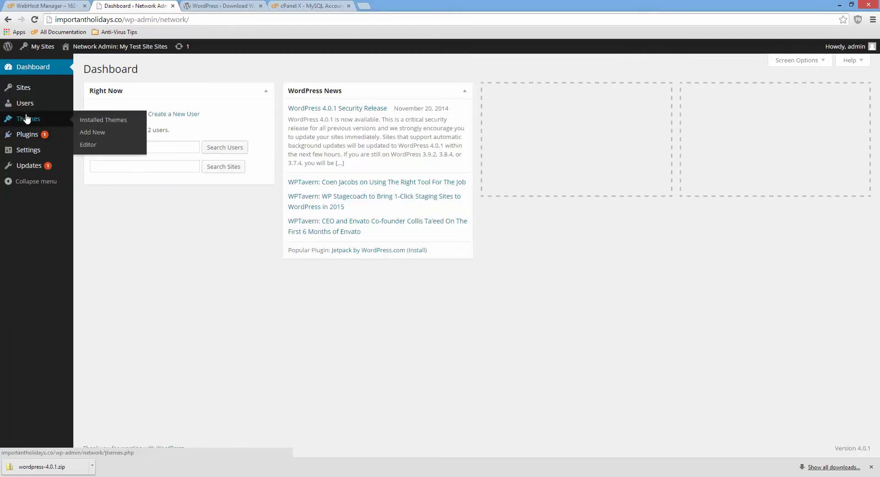
click(83, 120)
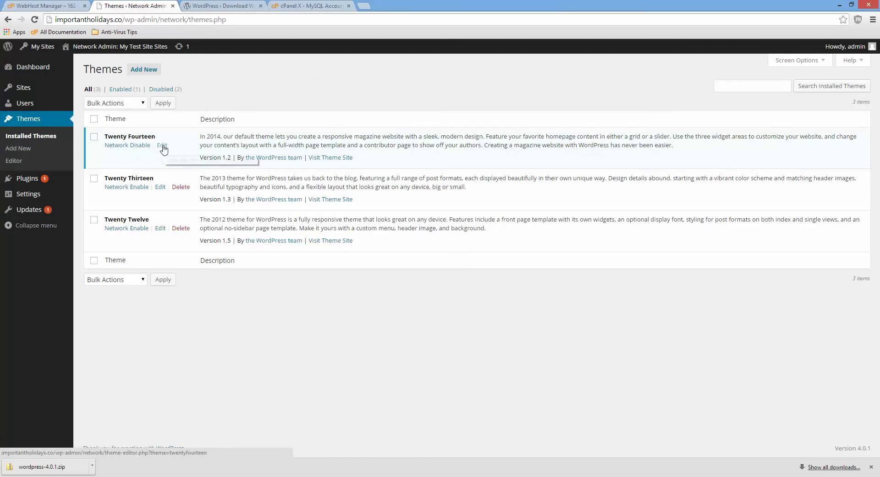
click(94, 179)
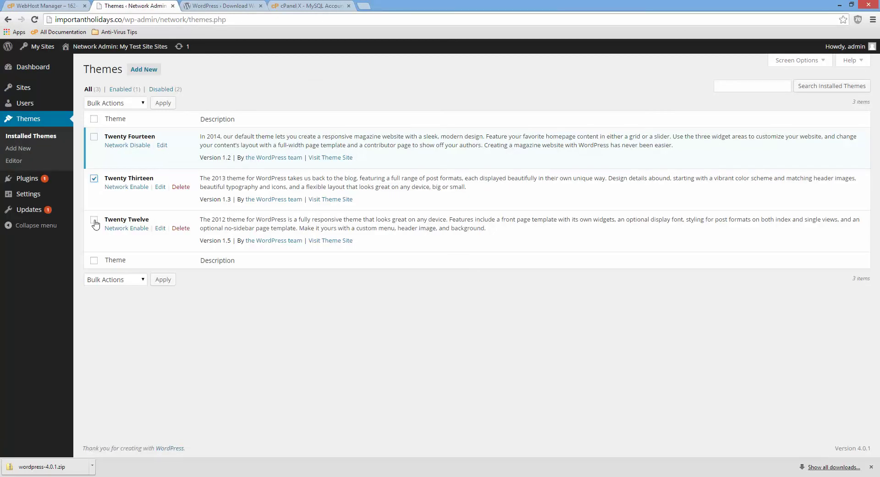
click(94, 220)
click(105, 281)
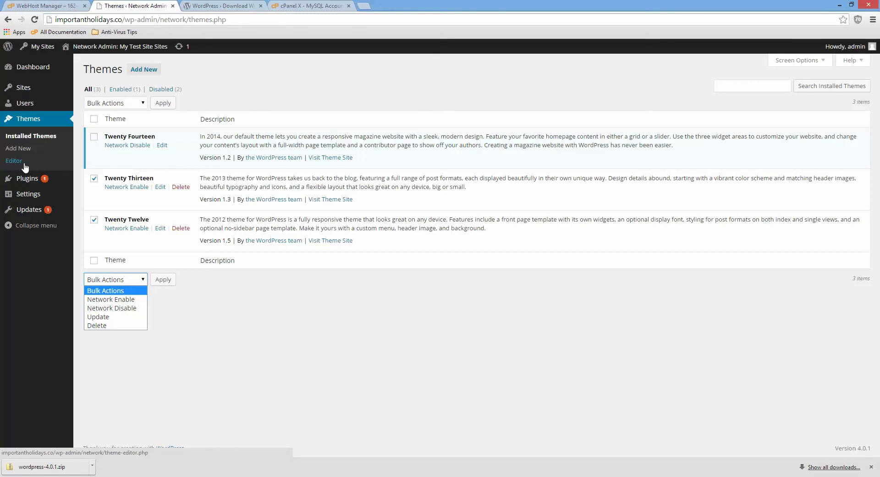
- Enable Twenty Thirteen and Twenty Twelve on the christmas site's Themes tab via bulk Enable
click(26, 86)
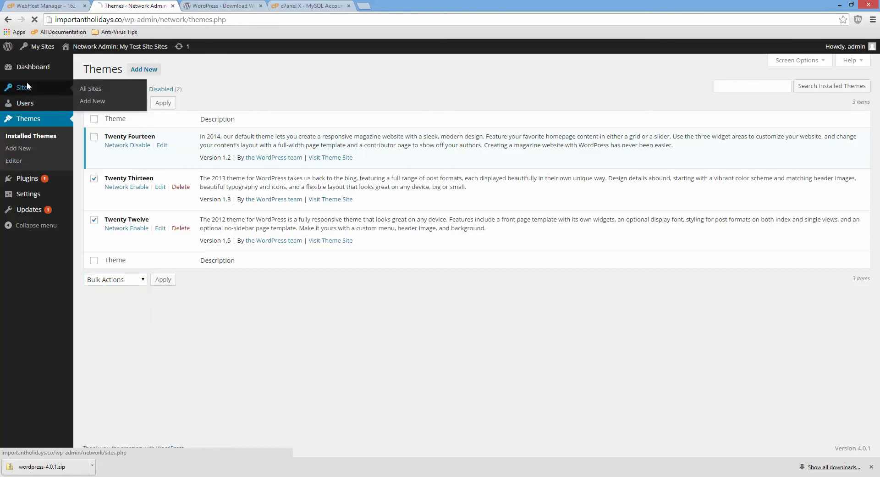
click(109, 167)
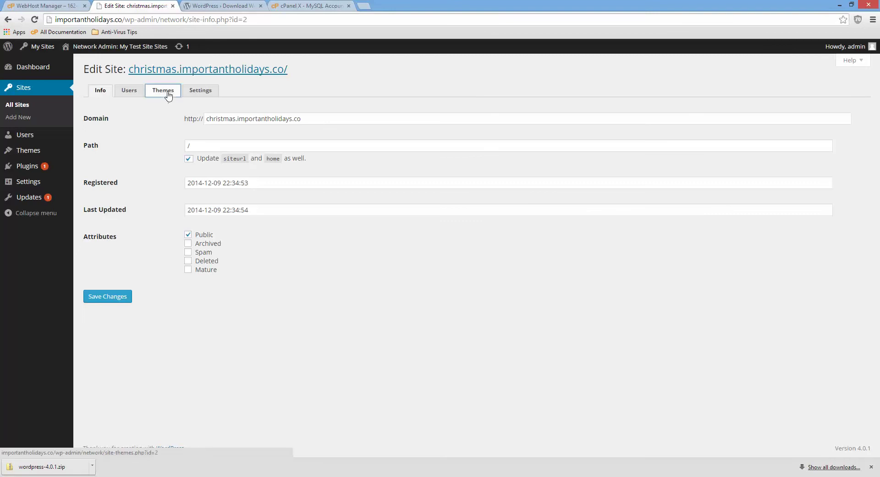
click(167, 91)
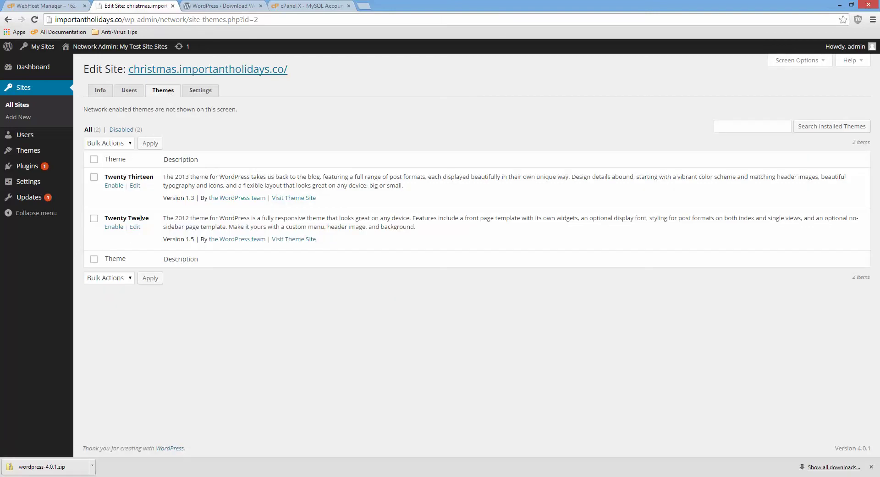
click(94, 177)
click(94, 218)
click(118, 278)
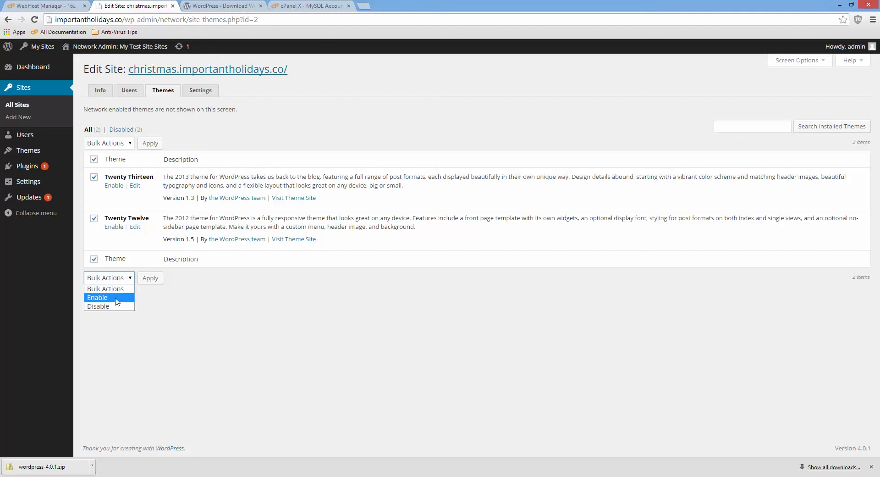
click(118, 297)
click(160, 277)
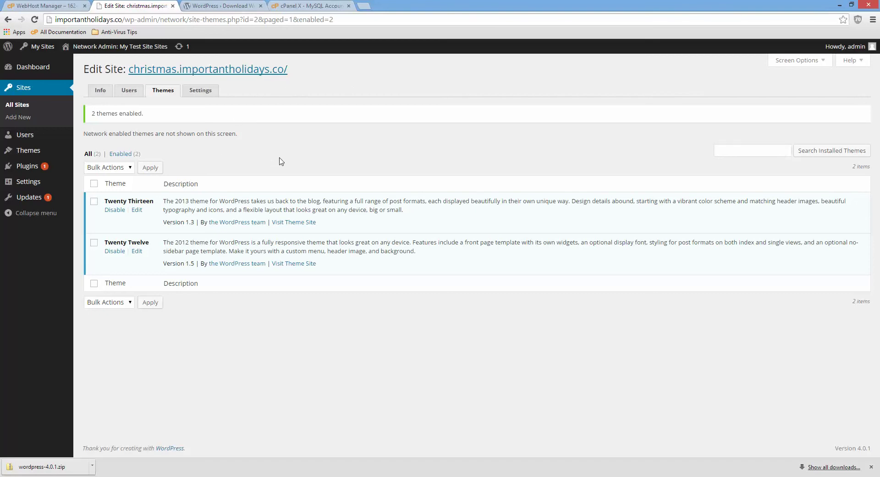
- From Network Admin Sites, open the christmas site's dashboard and its Appearance themes
mouse_move(32, 47)
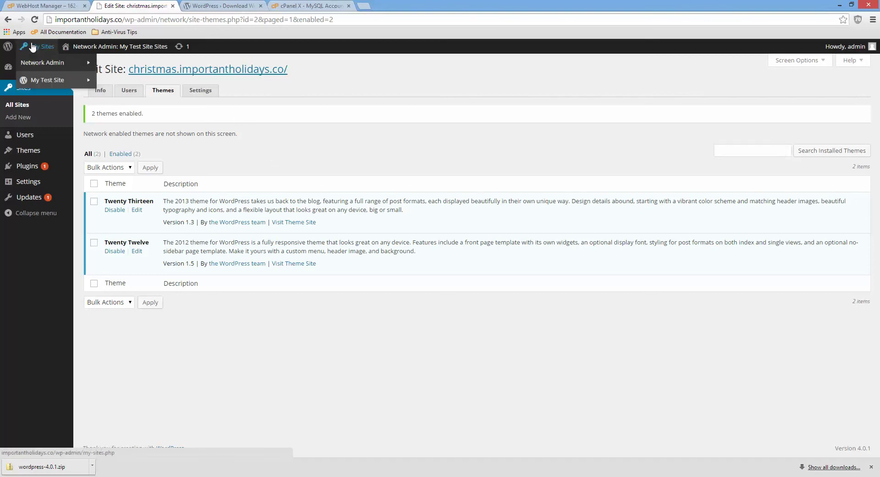
mouse_move(64, 64)
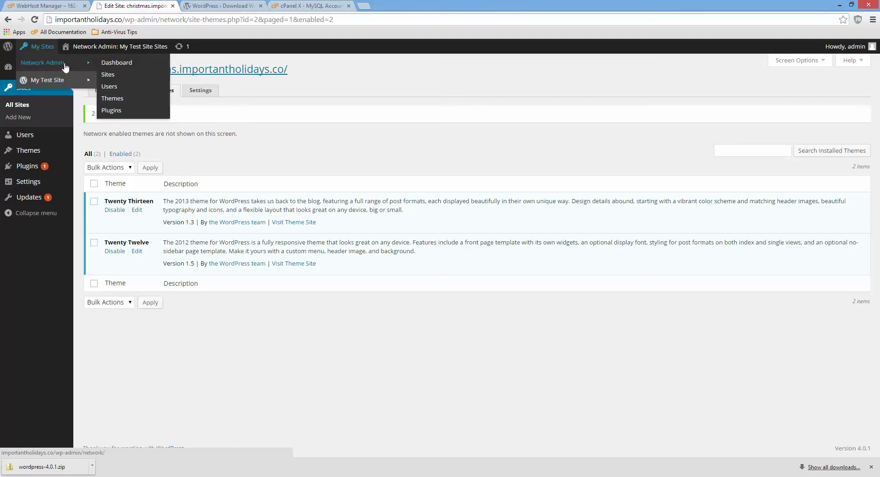
click(106, 75)
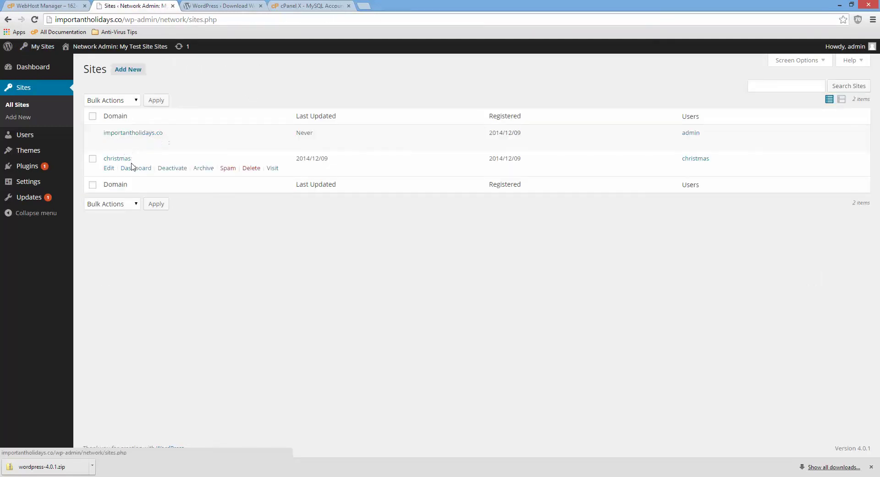
click(134, 167)
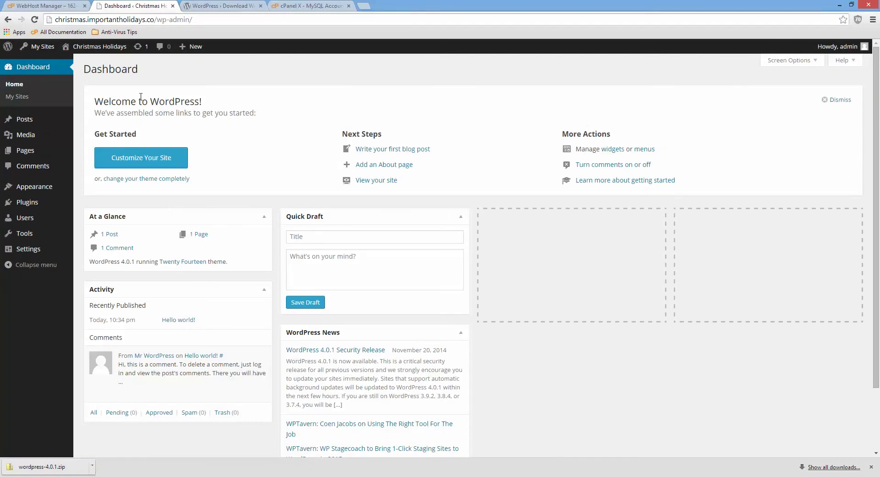
click(45, 188)
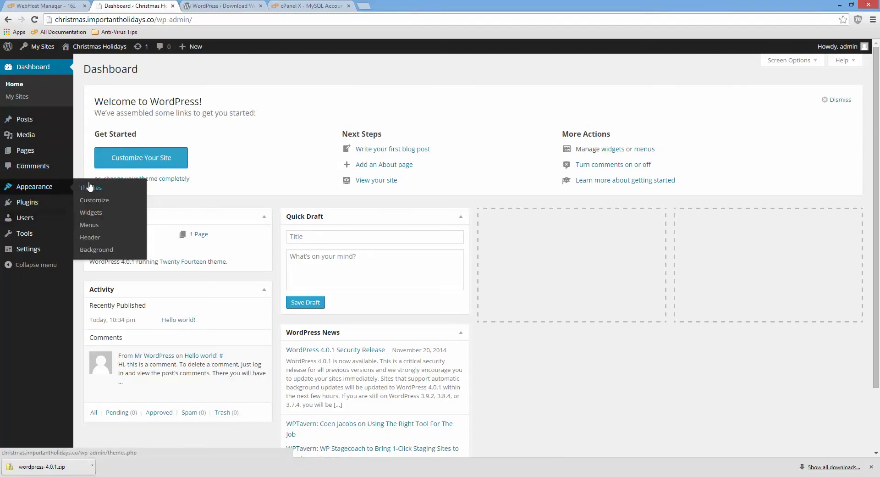